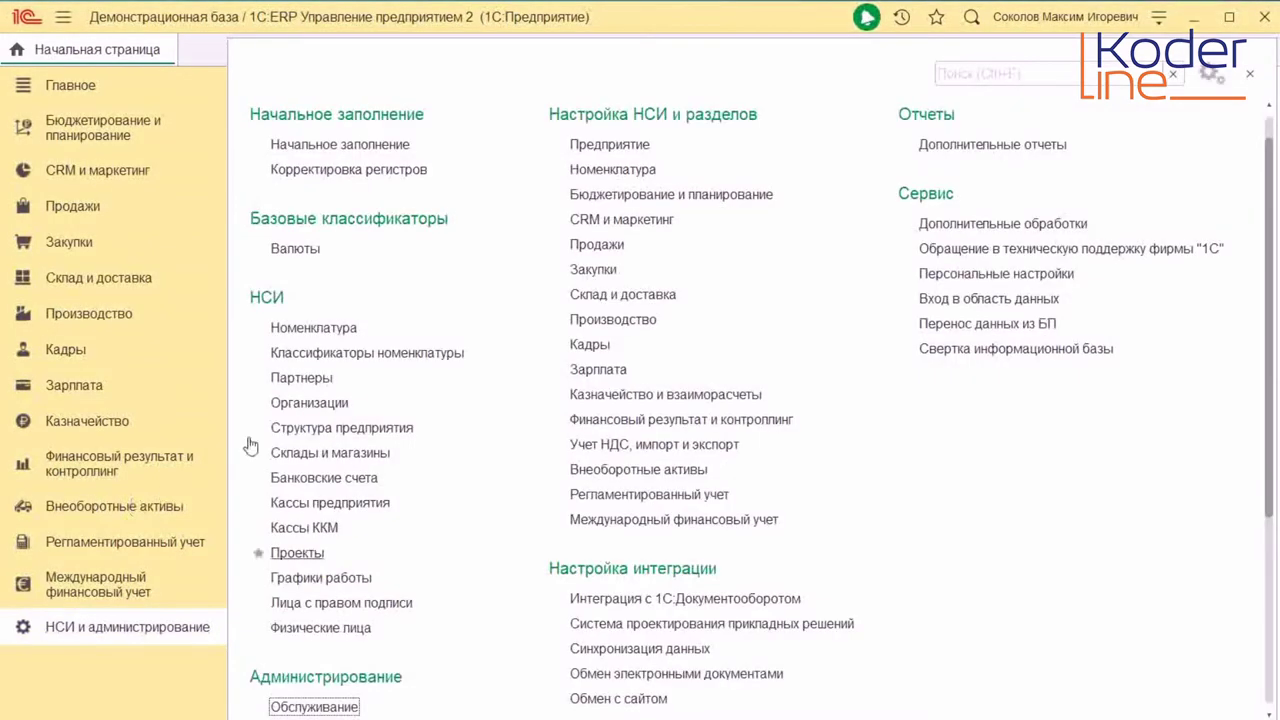
Review the production accounting settings, including the use of material analogues, and close them
{"action": "left_click", "coordinate": [613, 319]}
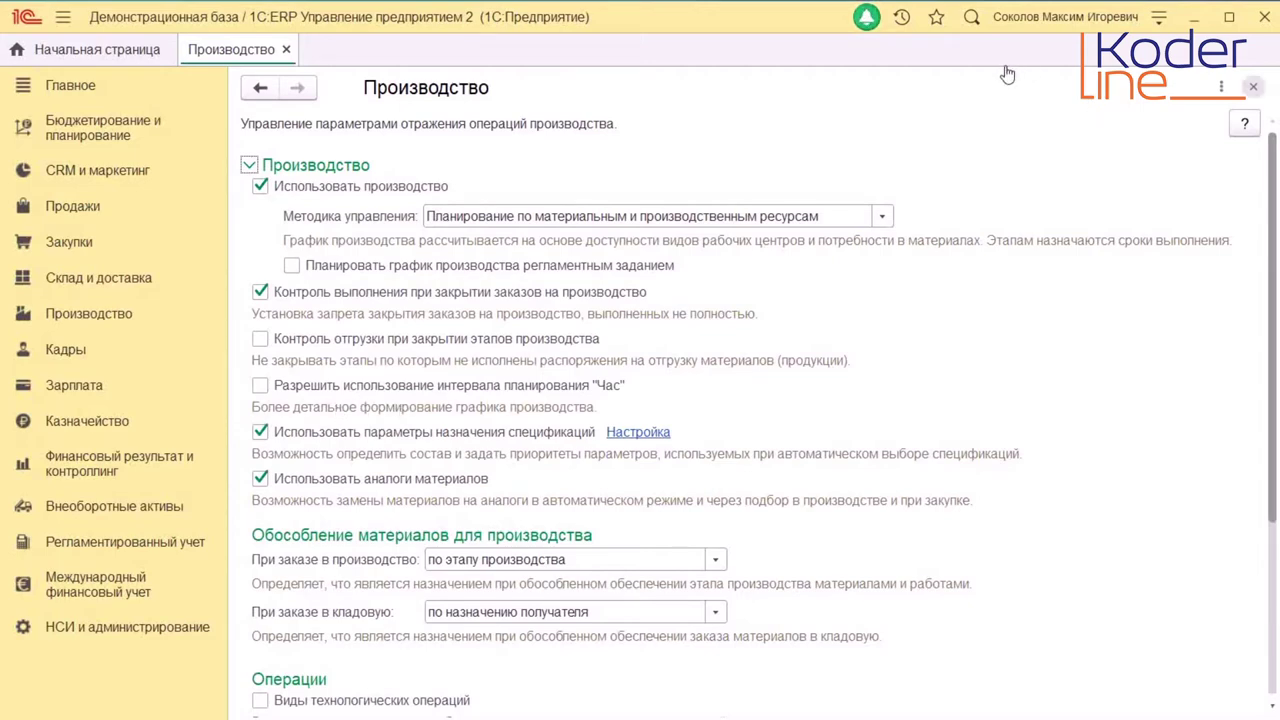
{"action": "key", "text": "Escape"}
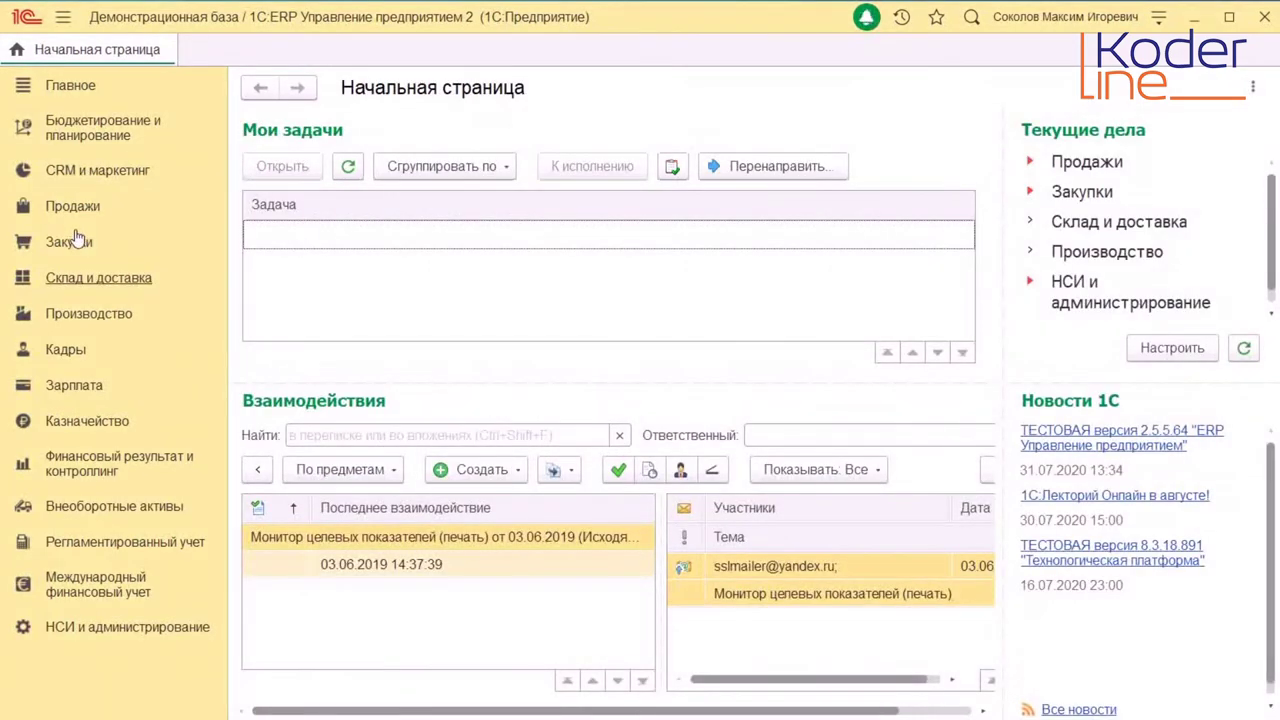
Open the resource specification "Шкатулка декор Люкс" from the group _Маски-шоу-аналоги
{"action": "left_click", "coordinate": [88, 313]}
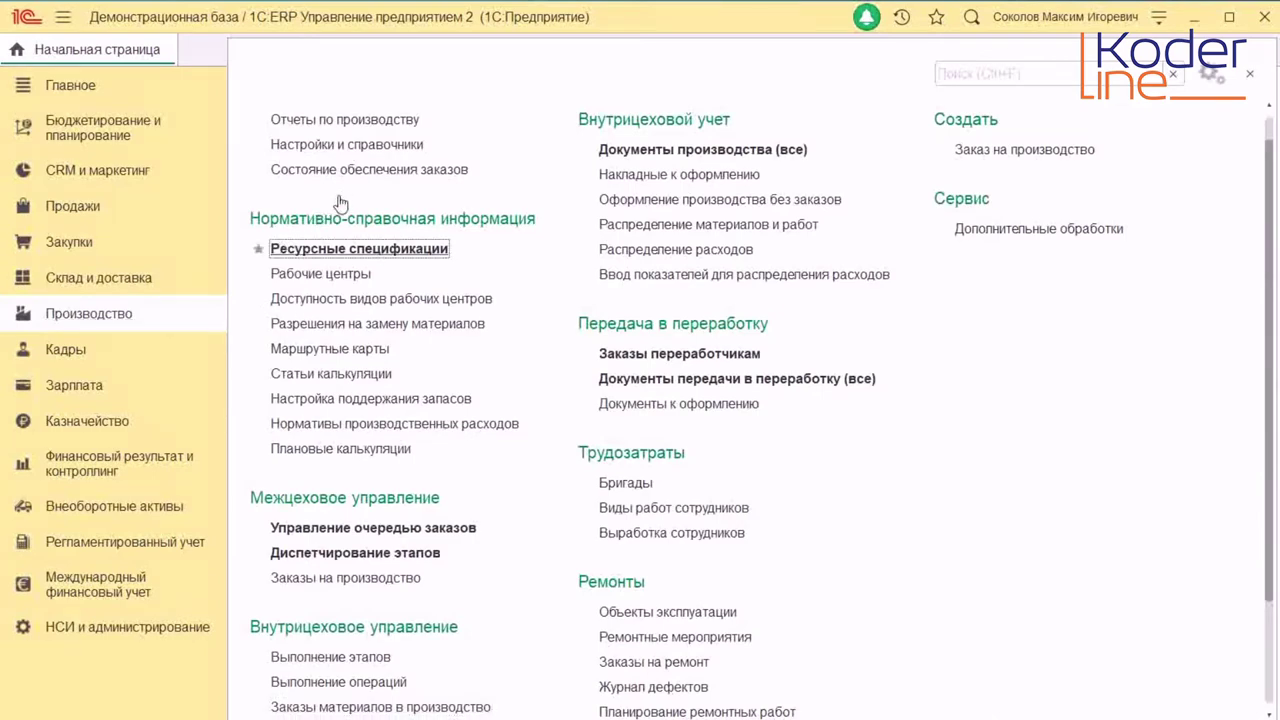
{"action": "key", "text": "Return"}
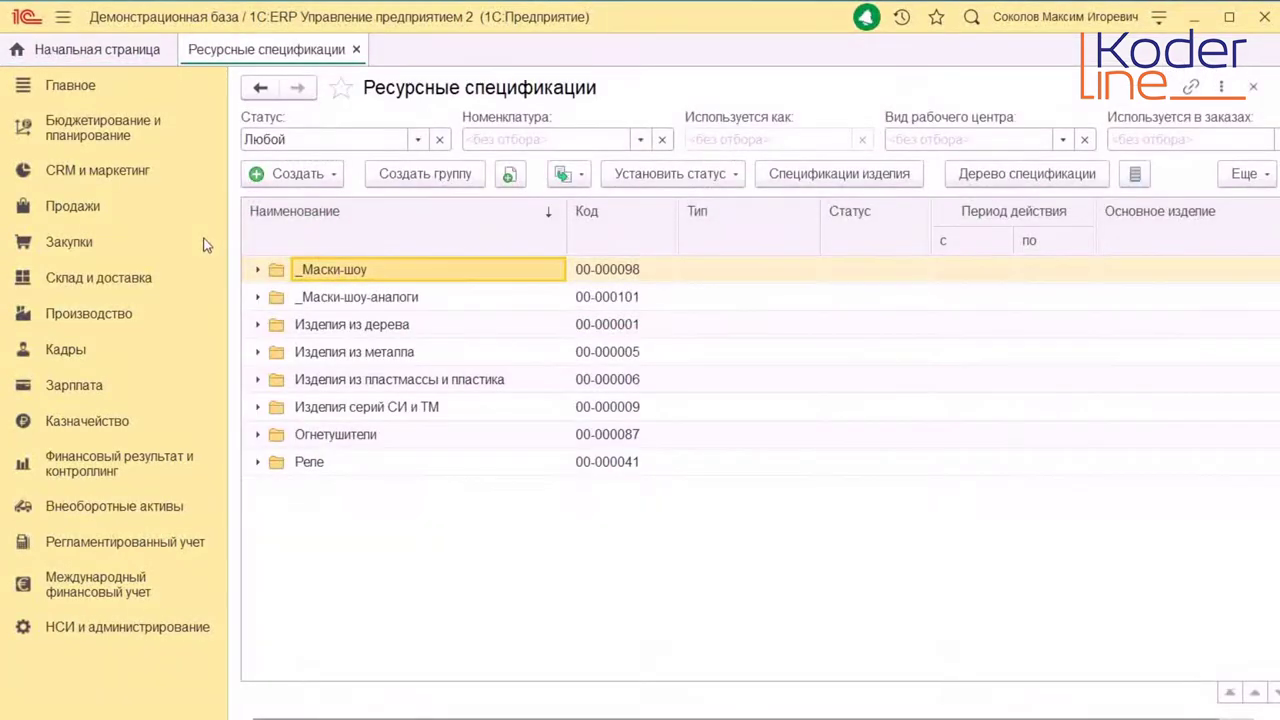
{"action": "key", "text": "Down"}
{"action": "key", "text": "ctrl+Down"}
{"action": "key", "text": "Down"}
{"action": "key", "text": "Return"}
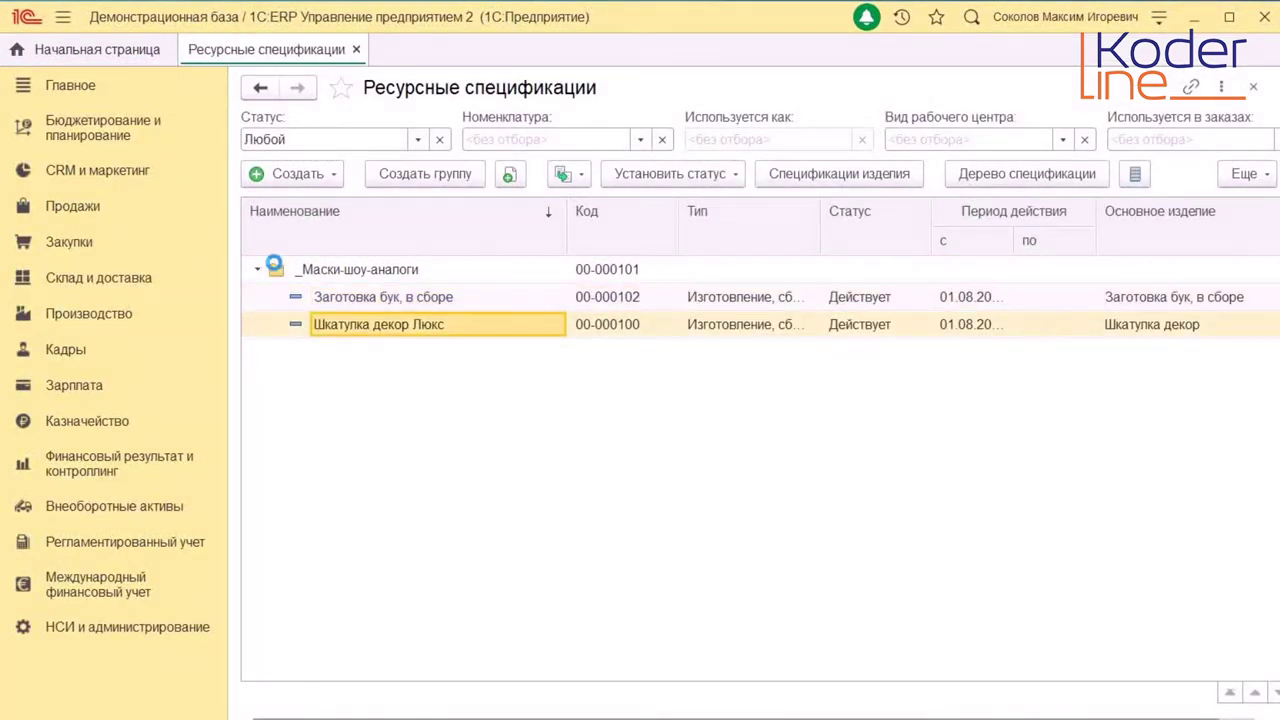
{"action": "key", "text": "Return"}
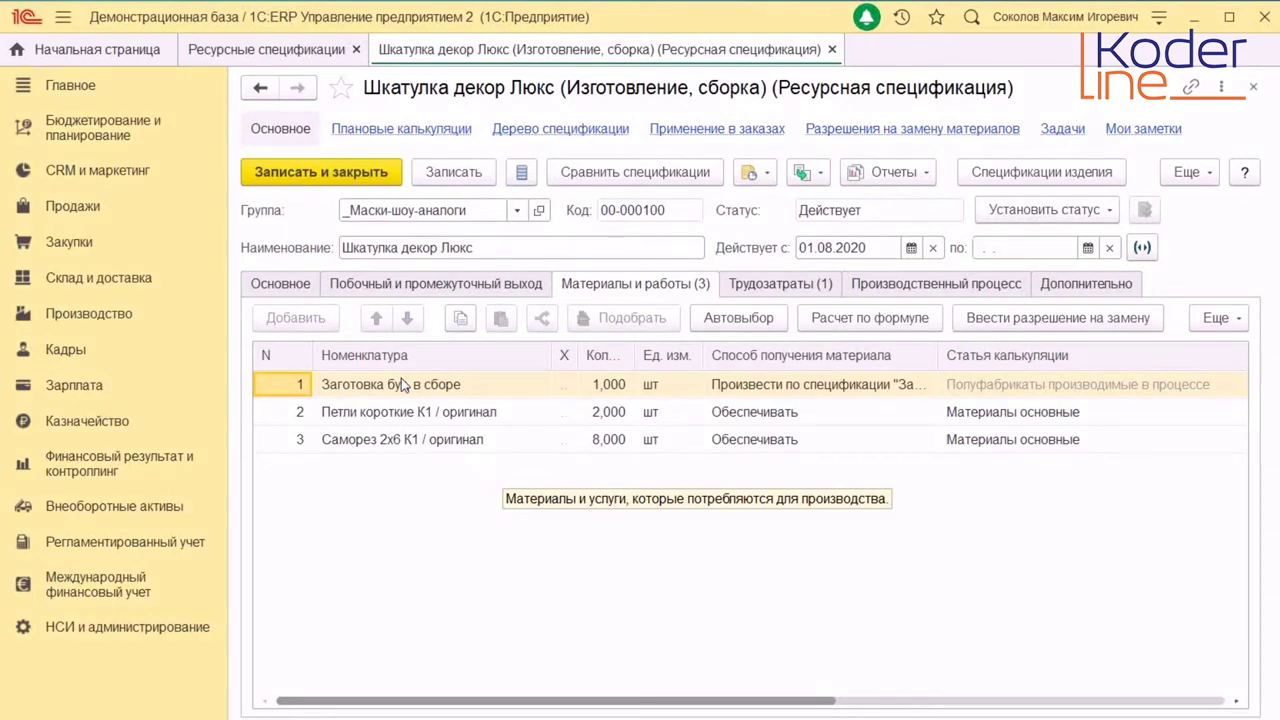
Review the specification's materials and works, widening the "Способ получения материала" column, and close the specification
{"action": "key", "text": "Right"}
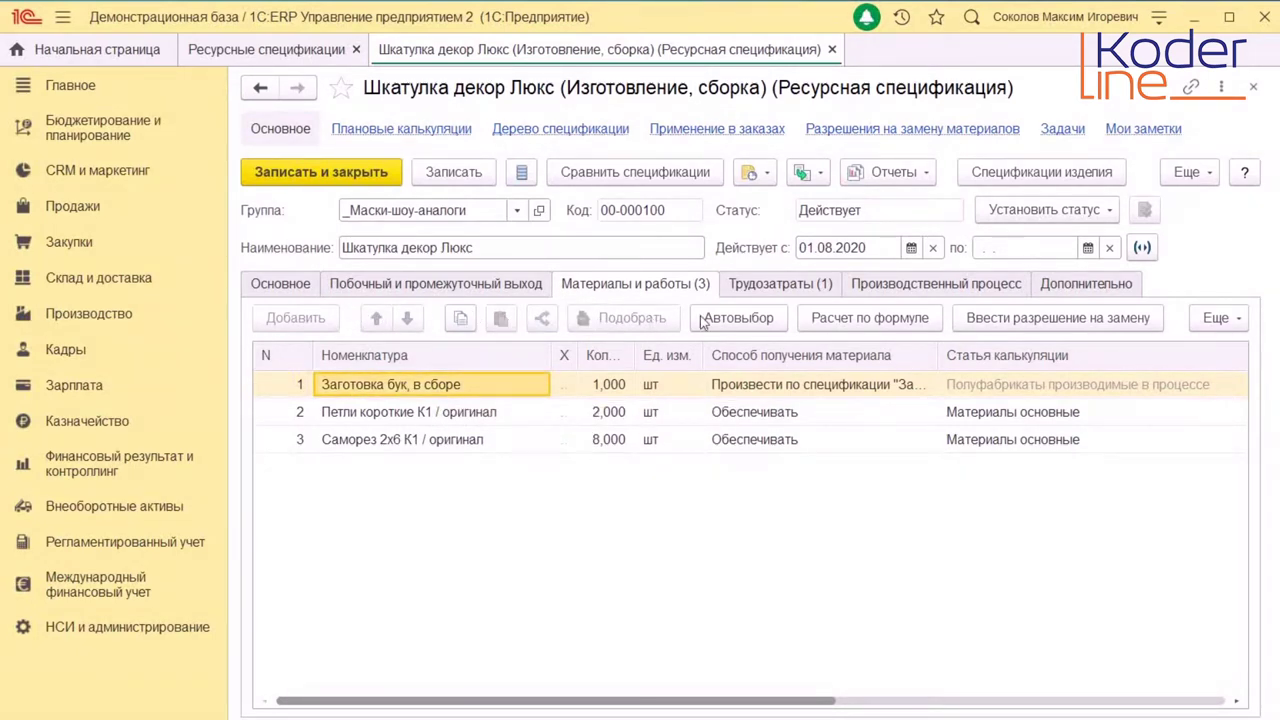
{"action": "left_click_drag", "start_coordinate": [938, 356], "coordinate": [1033, 356]}
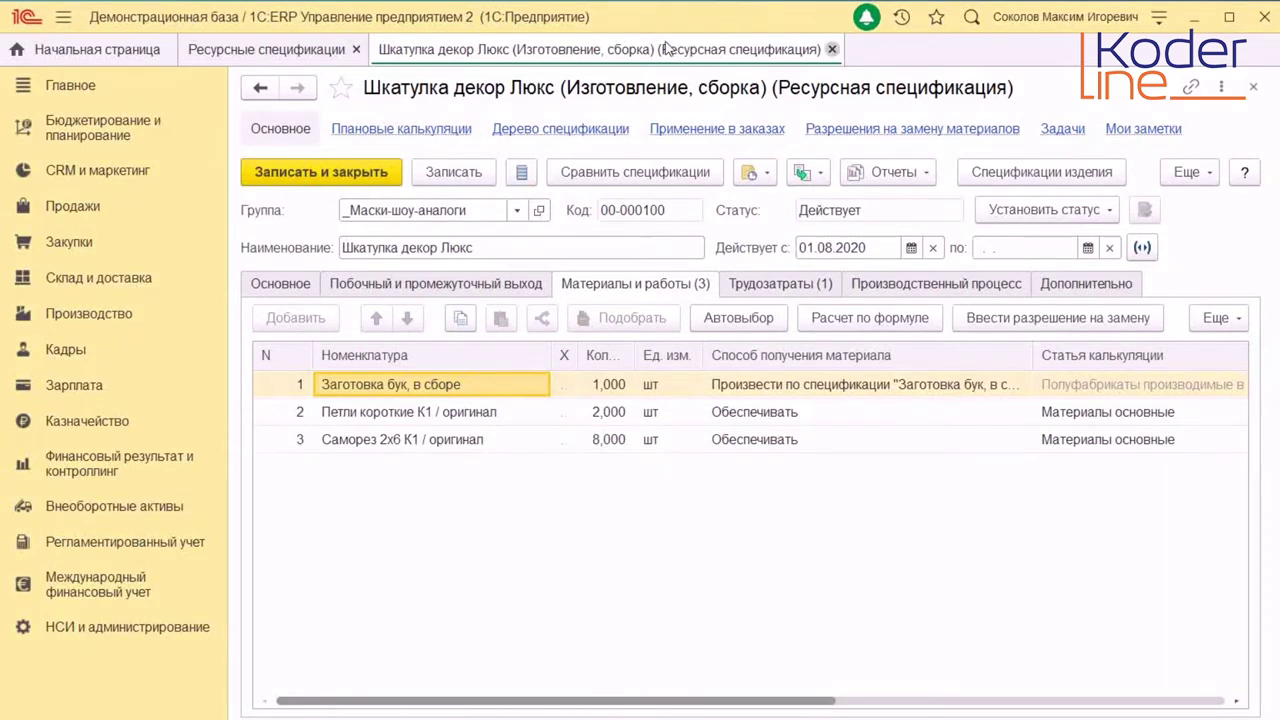
{"action": "left_click", "coordinate": [831, 49]}
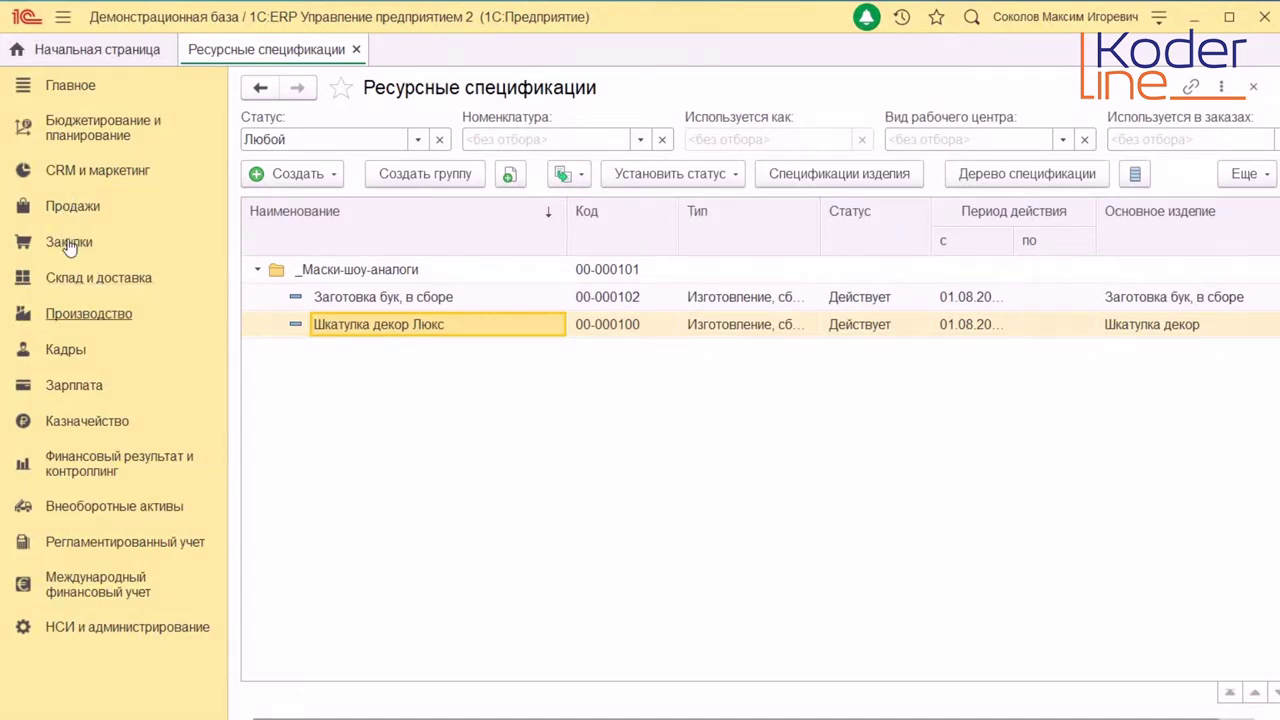
Open the list of material substitution permissions and filter it by the responsible person's name
{"action": "left_click", "coordinate": [69, 313]}
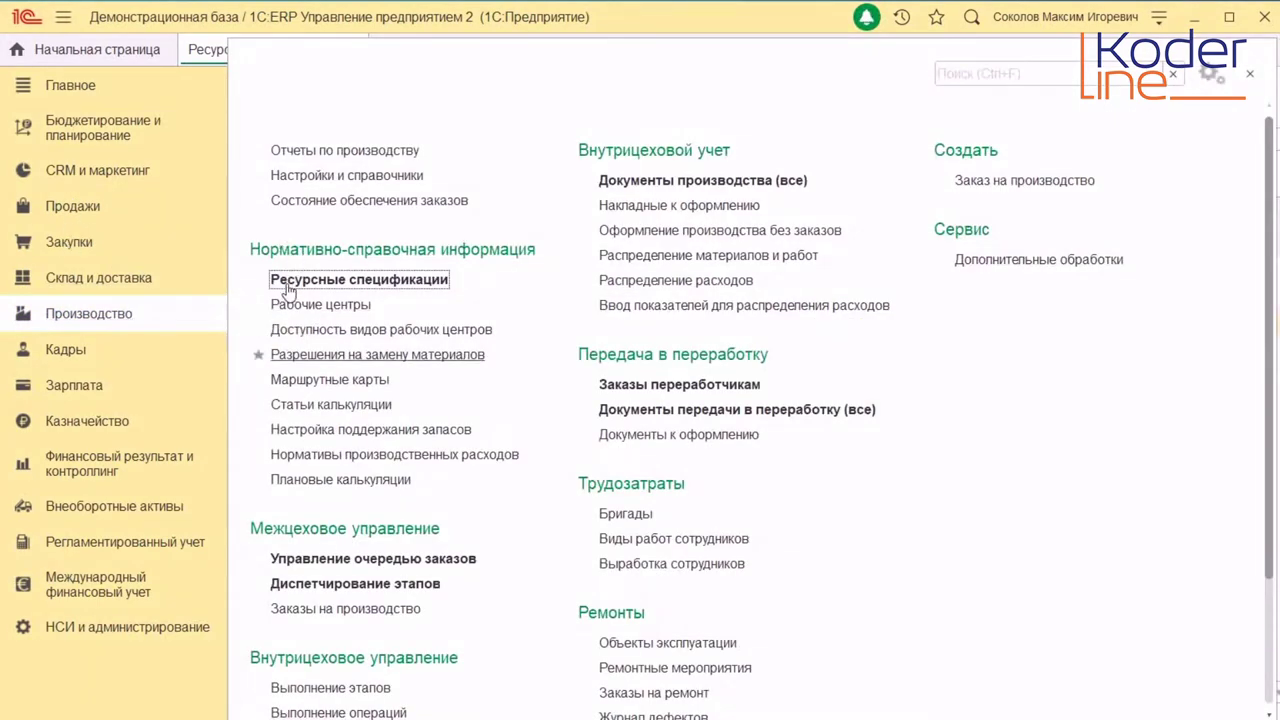
{"action": "left_click", "coordinate": [357, 355]}
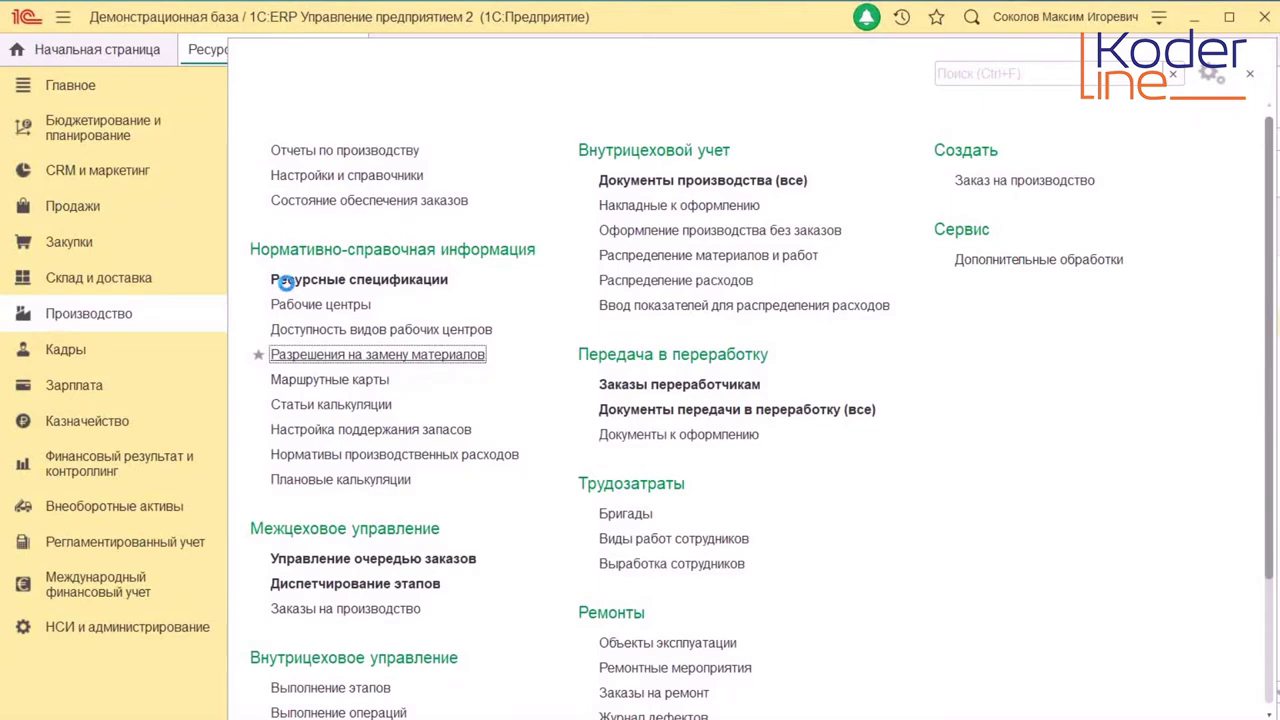
{"action": "left_click", "coordinate": [1086, 137]}
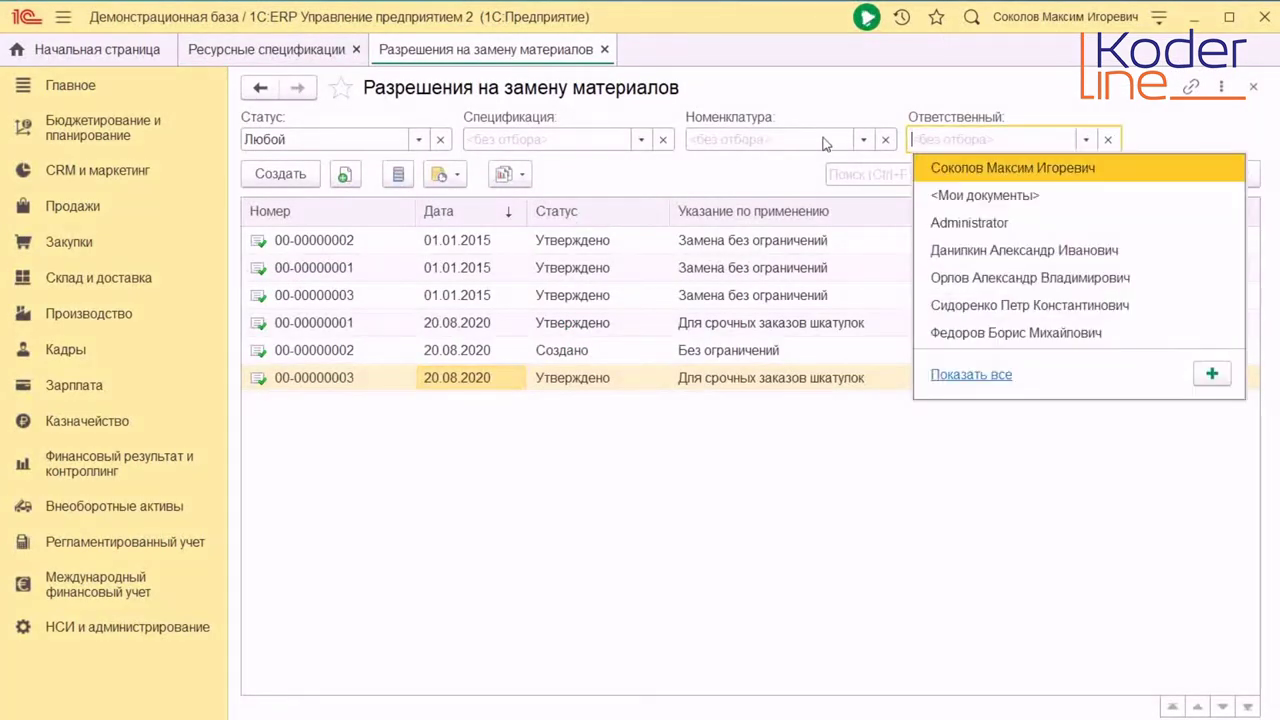
{"action": "left_click", "coordinate": [1005, 168]}
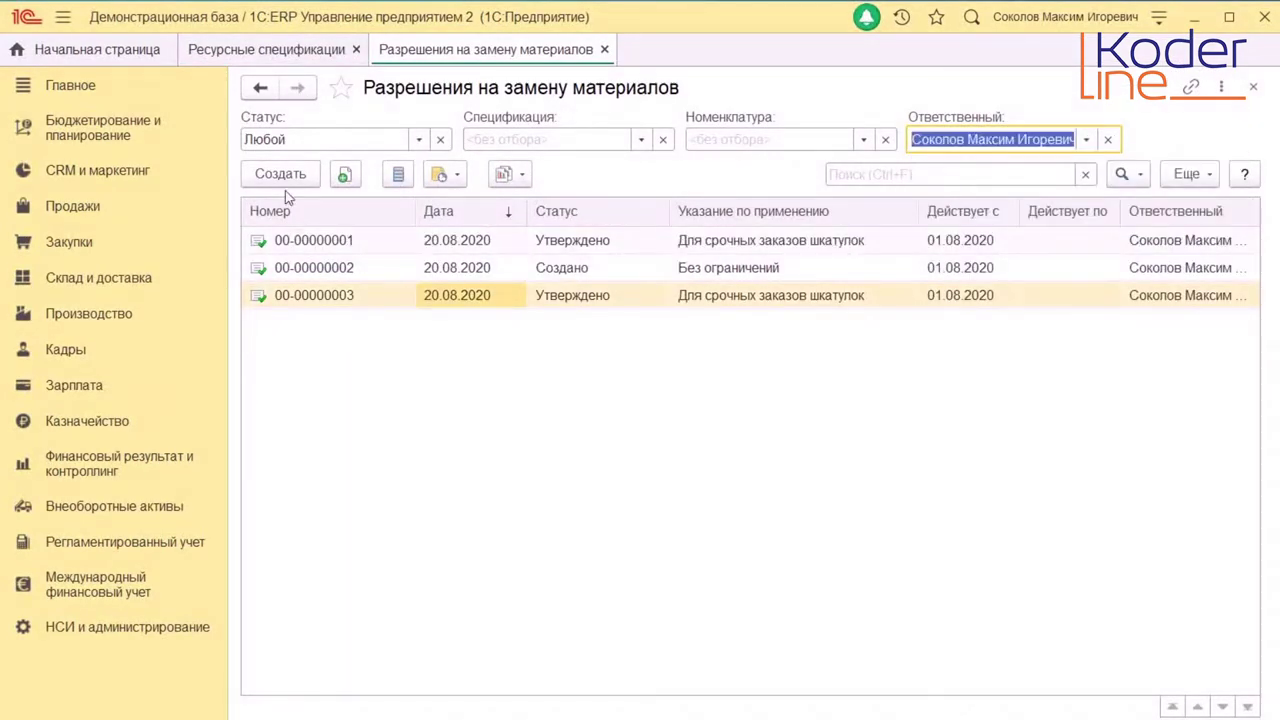
{"action": "double_click", "coordinate": [285, 240]}
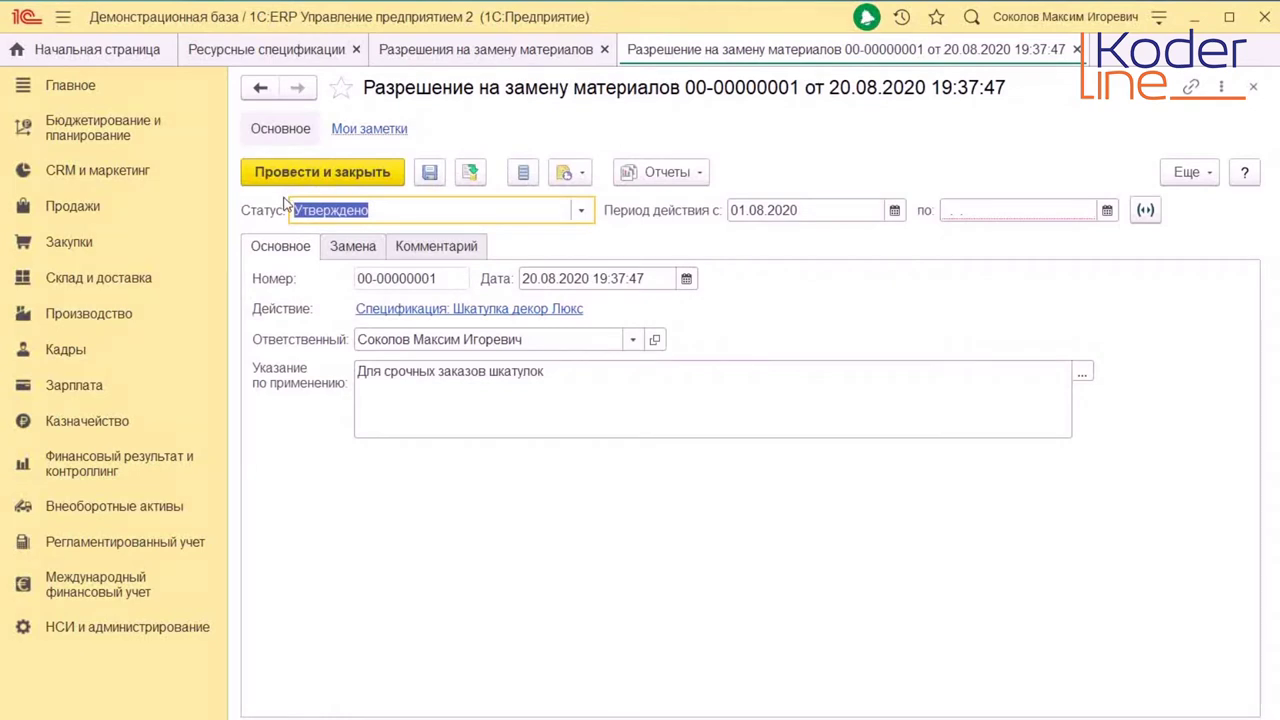
{"action": "left_click", "coordinate": [352, 246]}
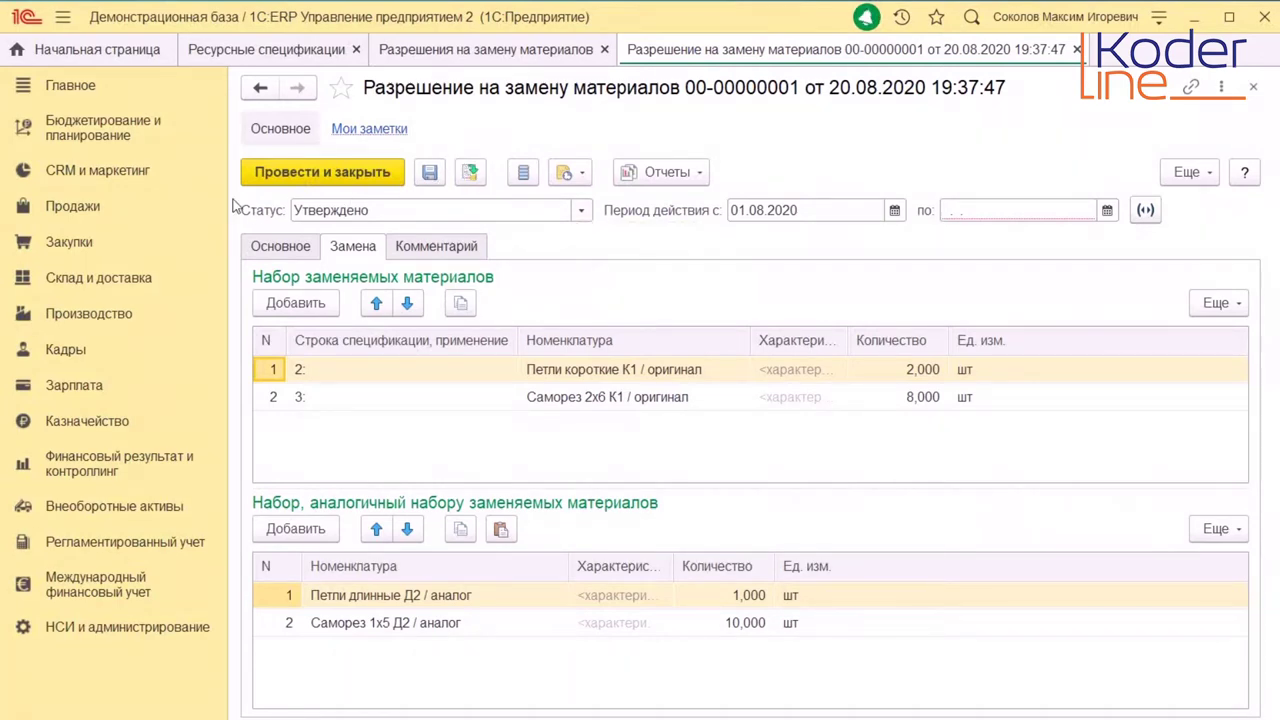
{"action": "left_click", "coordinate": [280, 246]}
{"action": "key", "text": "Tab"}
{"action": "key", "text": "Return"}
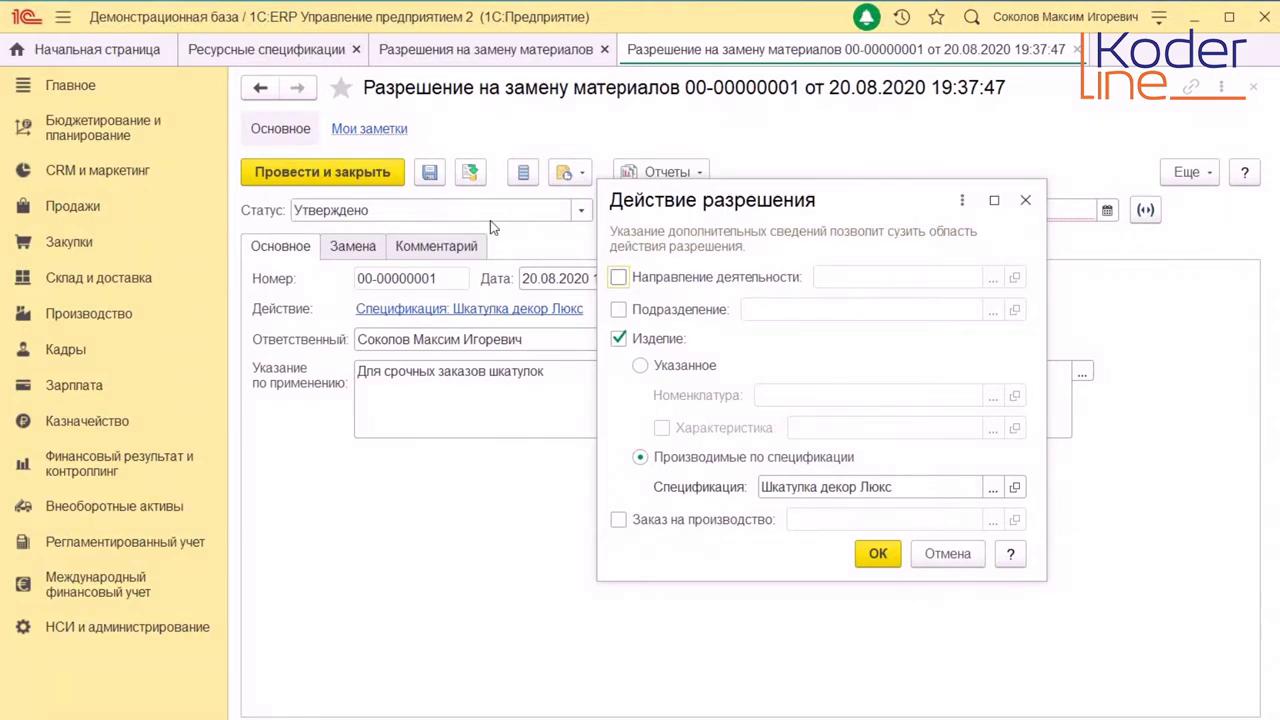
Clear the "Изделие" restriction in the permission's scope and enable "Направление деятельности"
{"action": "key", "text": "Tab"}
{"action": "key", "text": "Tab"}
{"action": "key", "text": "space"}
{"action": "key", "text": "shift+Tab"}
{"action": "key", "text": "shift+Tab"}
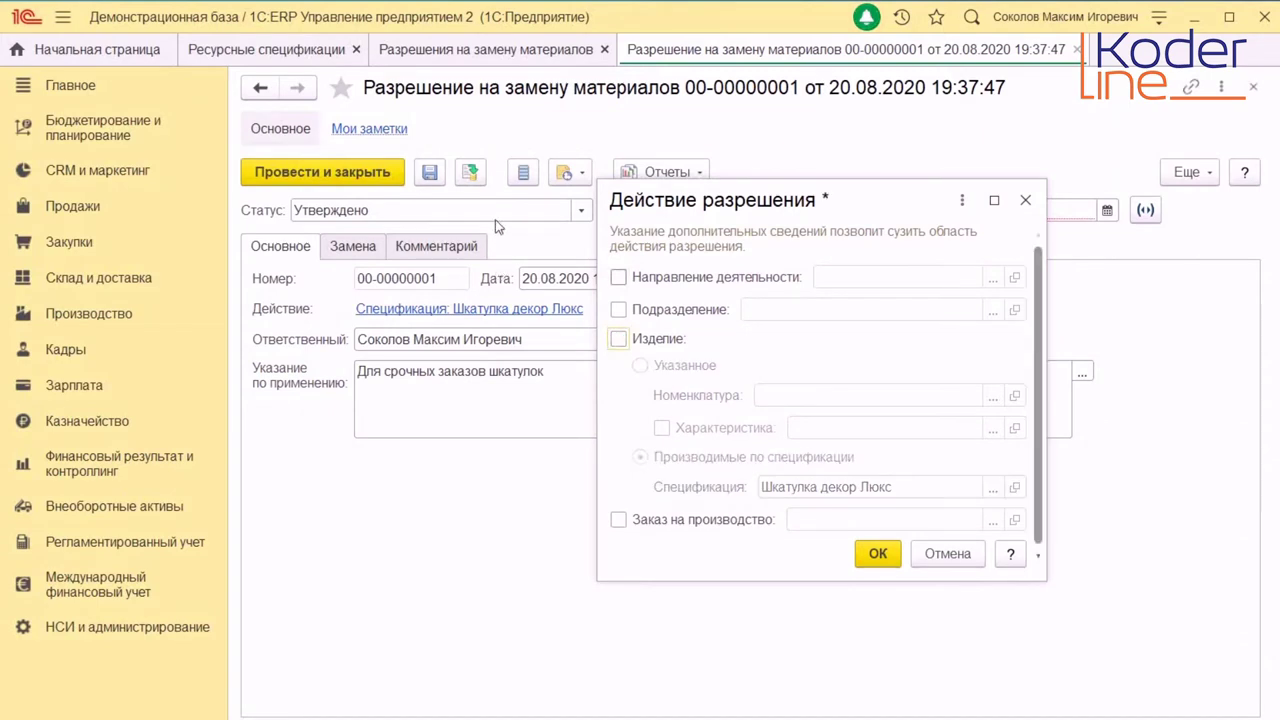
{"action": "key", "text": "space"}
{"action": "key", "text": "Tab"}
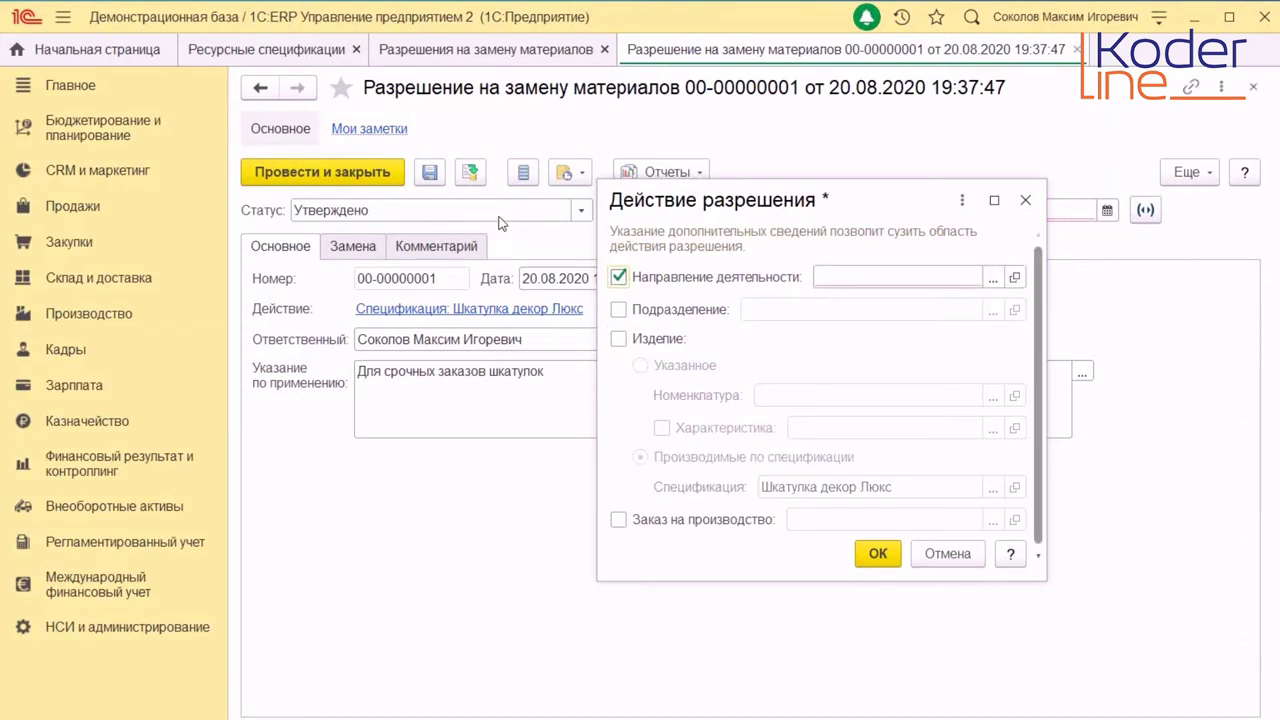
Try the "Подразделение" restriction, and clear both it and "Направление деятельности"
{"action": "key", "text": "Tab"}
{"action": "key", "text": "space"}
{"action": "key", "text": "Tab"}
{"action": "key", "text": "shift+Tab"}
{"action": "key", "text": "shift+Tab"}
{"action": "key", "text": "shift+Tab"}
{"action": "key", "text": "space"}
{"action": "key", "text": "Tab"}
{"action": "key", "text": "space"}
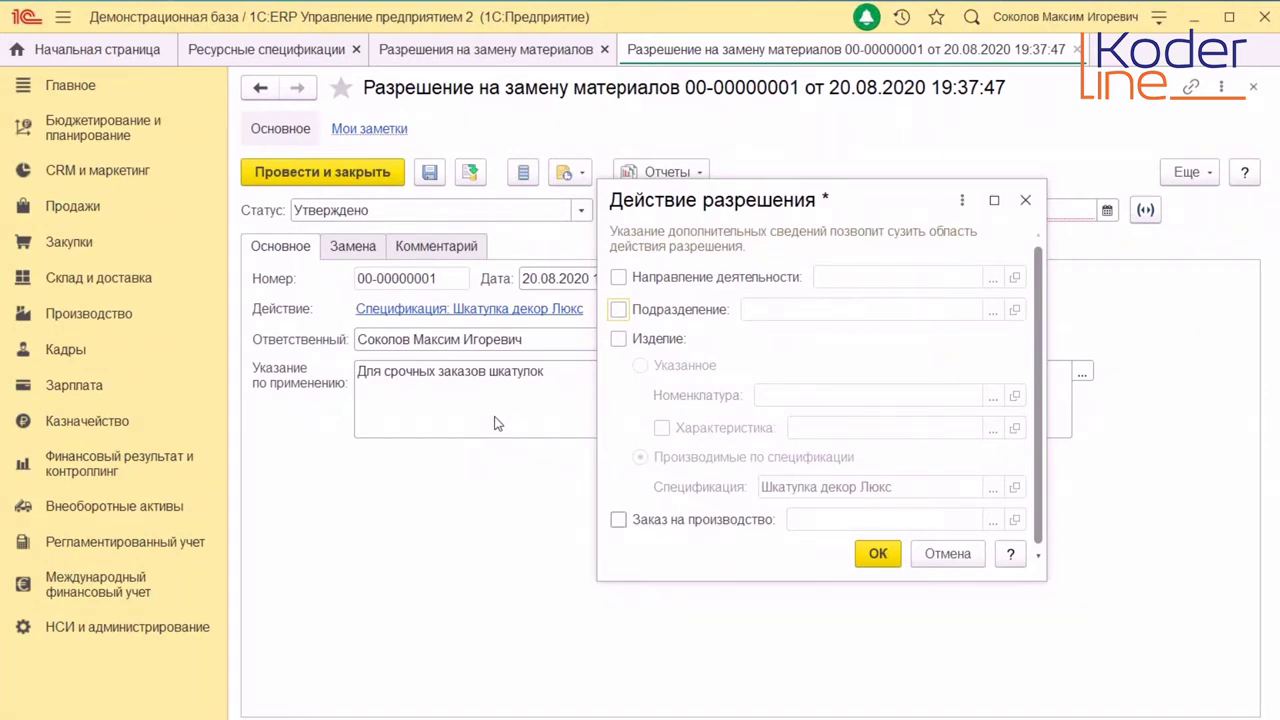
Try restricting the permission to a "Заказ на производство", discard the scope changes and close the permission
{"action": "key", "text": "Tab"}
{"action": "key", "text": "Tab"}
{"action": "key", "text": "space"}
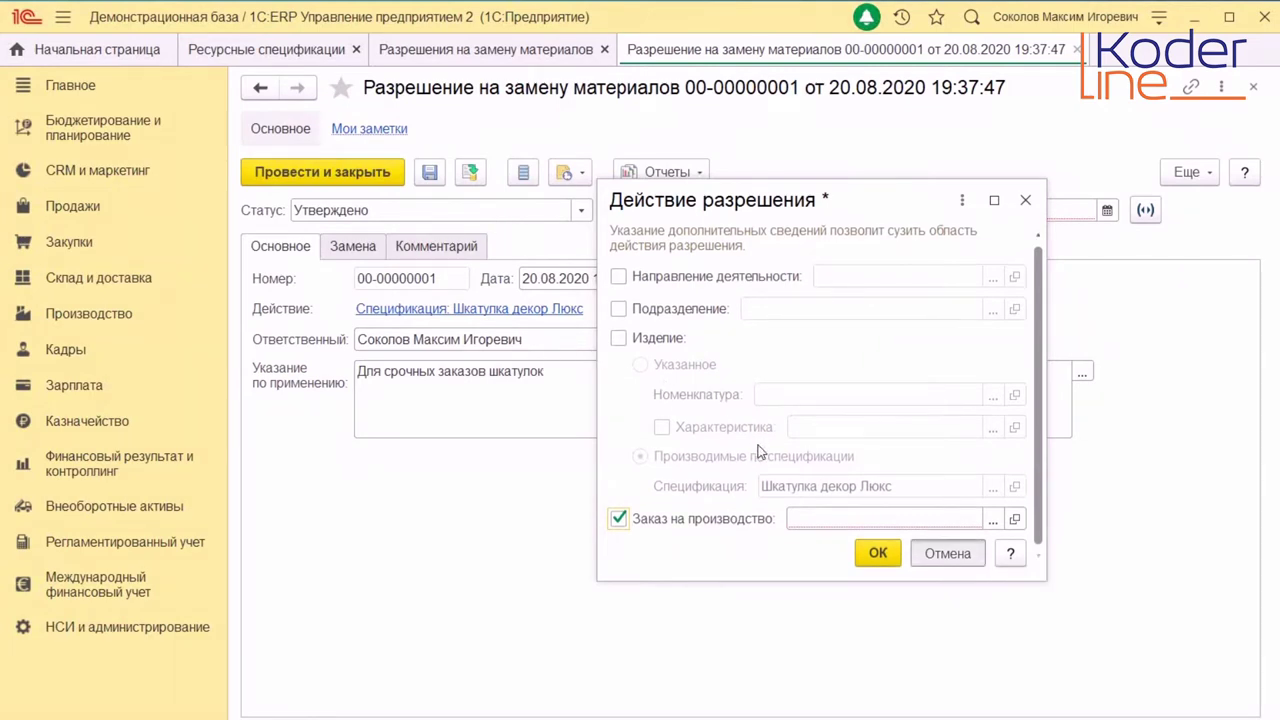
{"action": "key", "text": "Escape"}
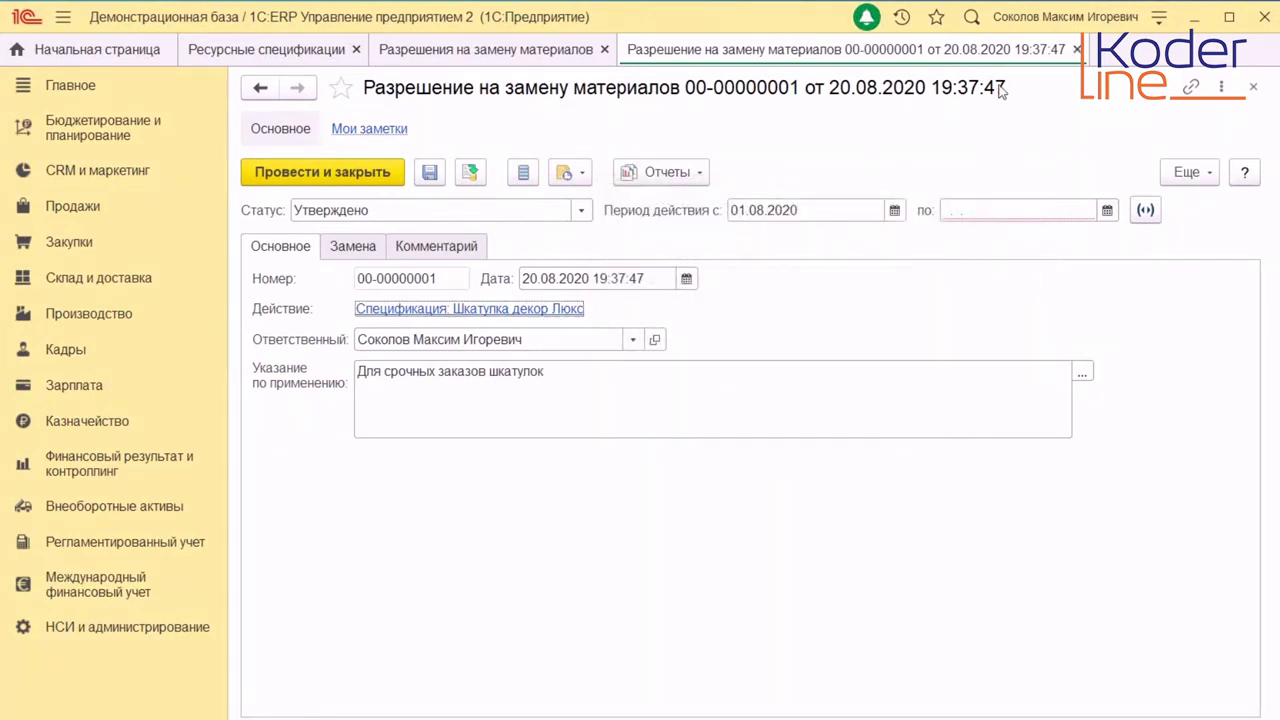
{"action": "key", "text": "Escape"}
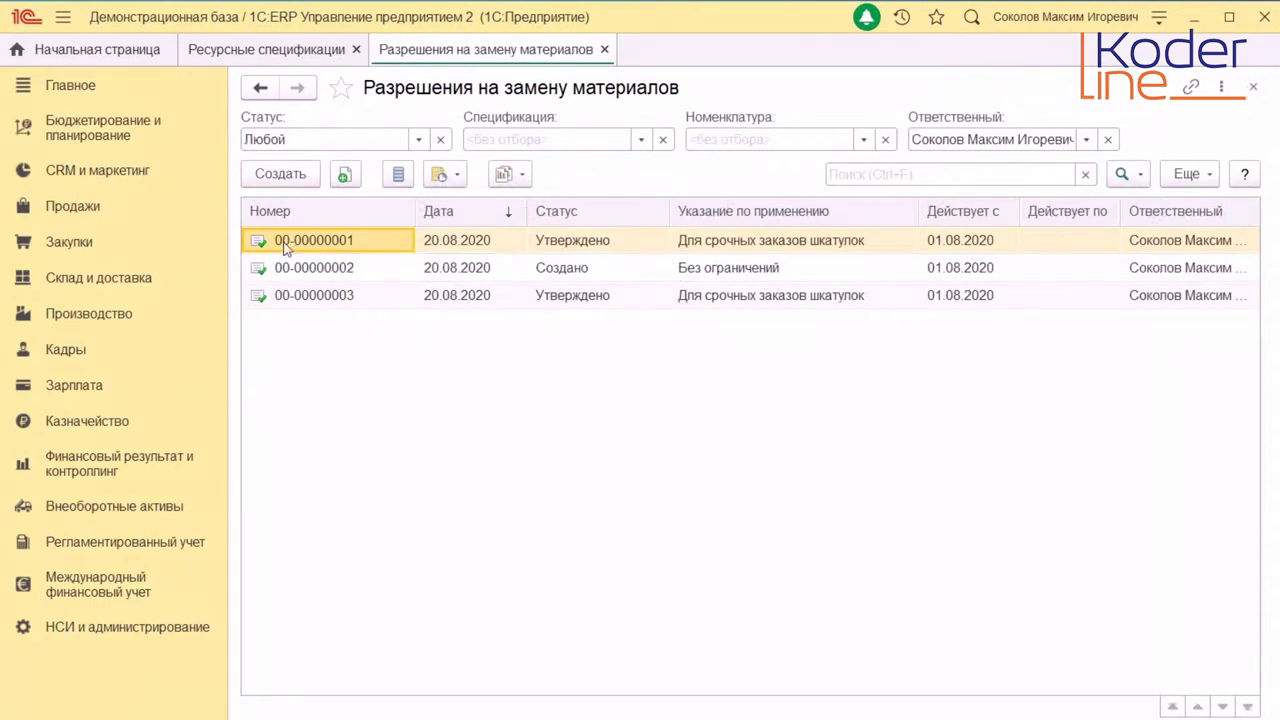
{"action": "key", "text": "Down"}
{"action": "key", "text": "Down"}
{"action": "key", "text": "Return"}
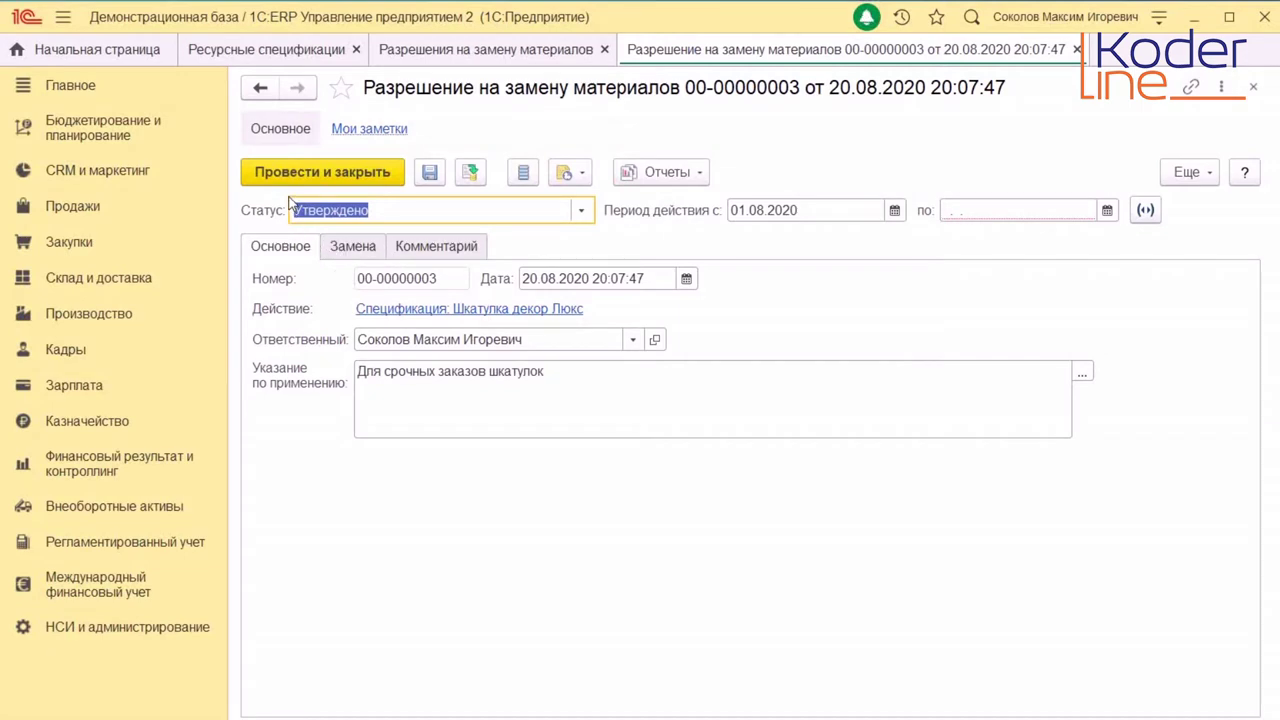
{"action": "key", "text": "ctrl+Page_Down"}
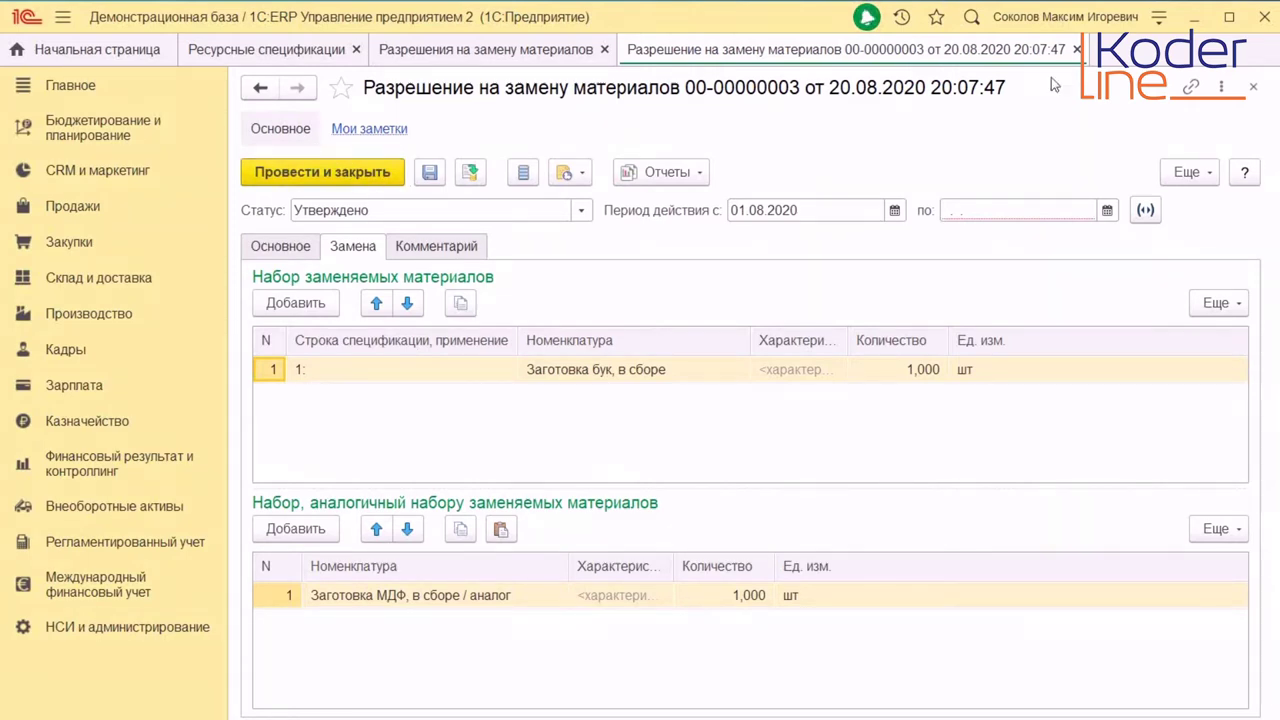
{"action": "key", "text": "Escape"}
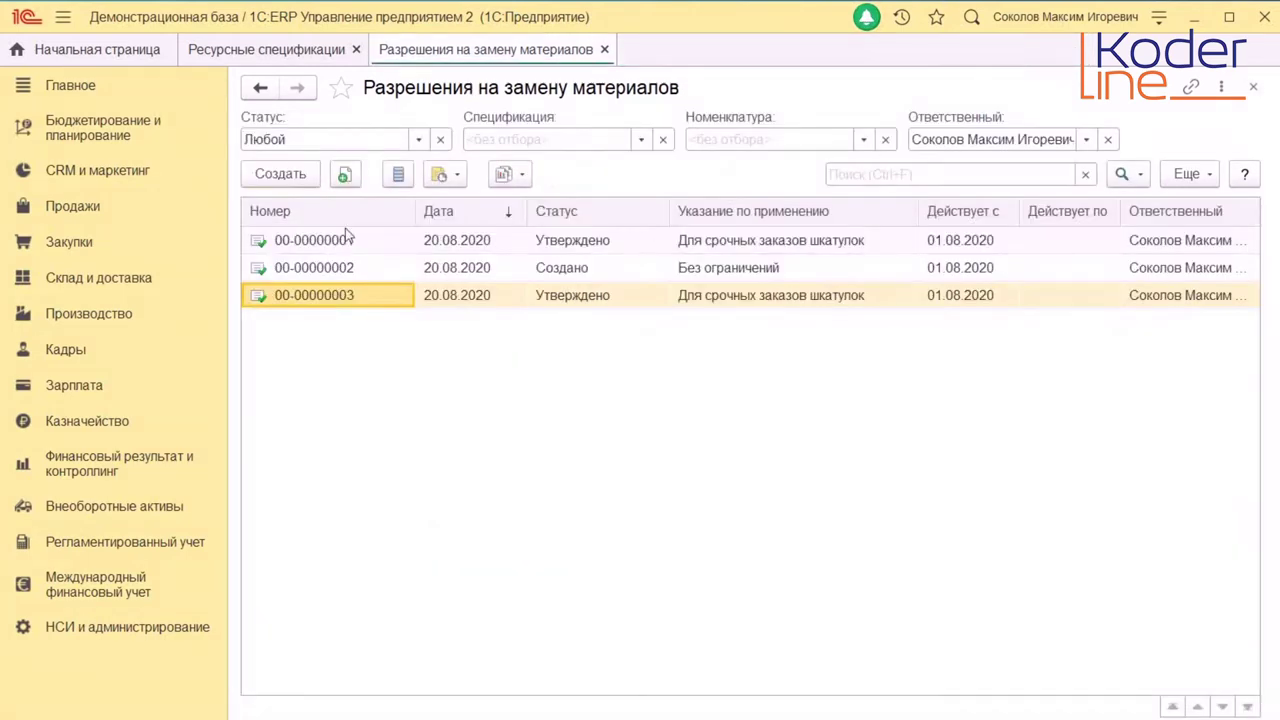
{"action": "key", "text": "Up"}
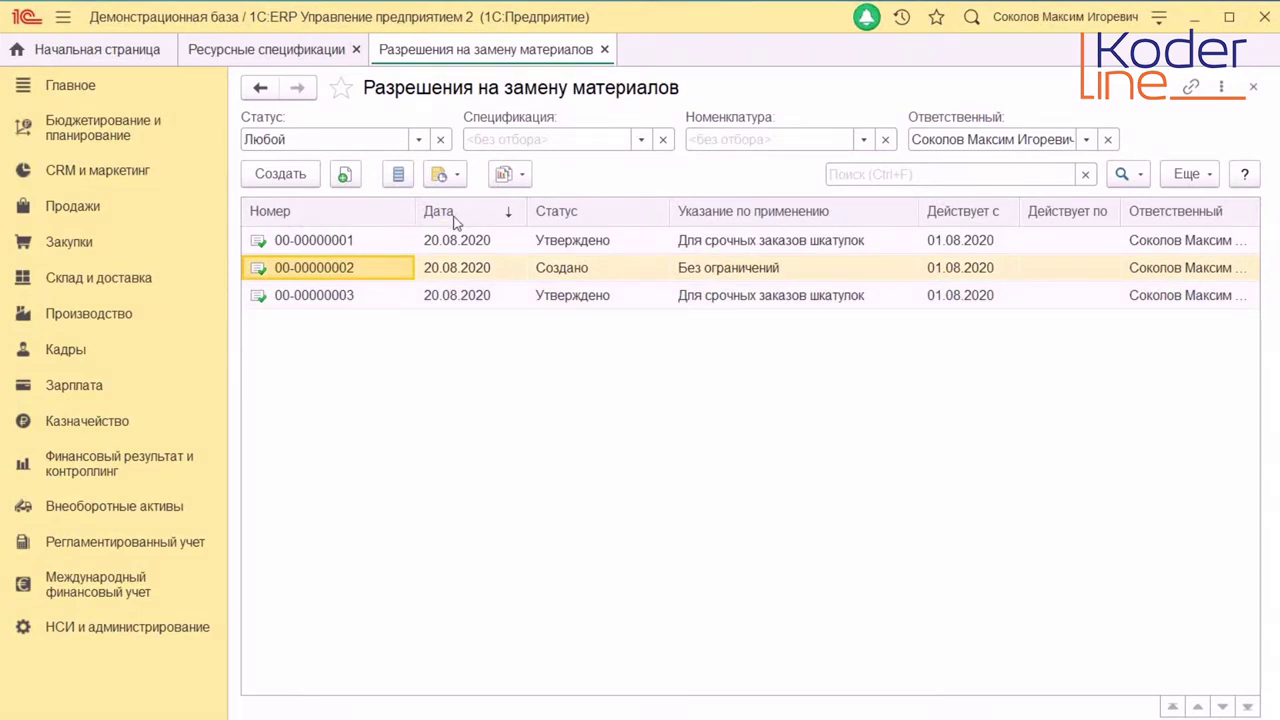
{"action": "double_click", "coordinate": [340, 267]}
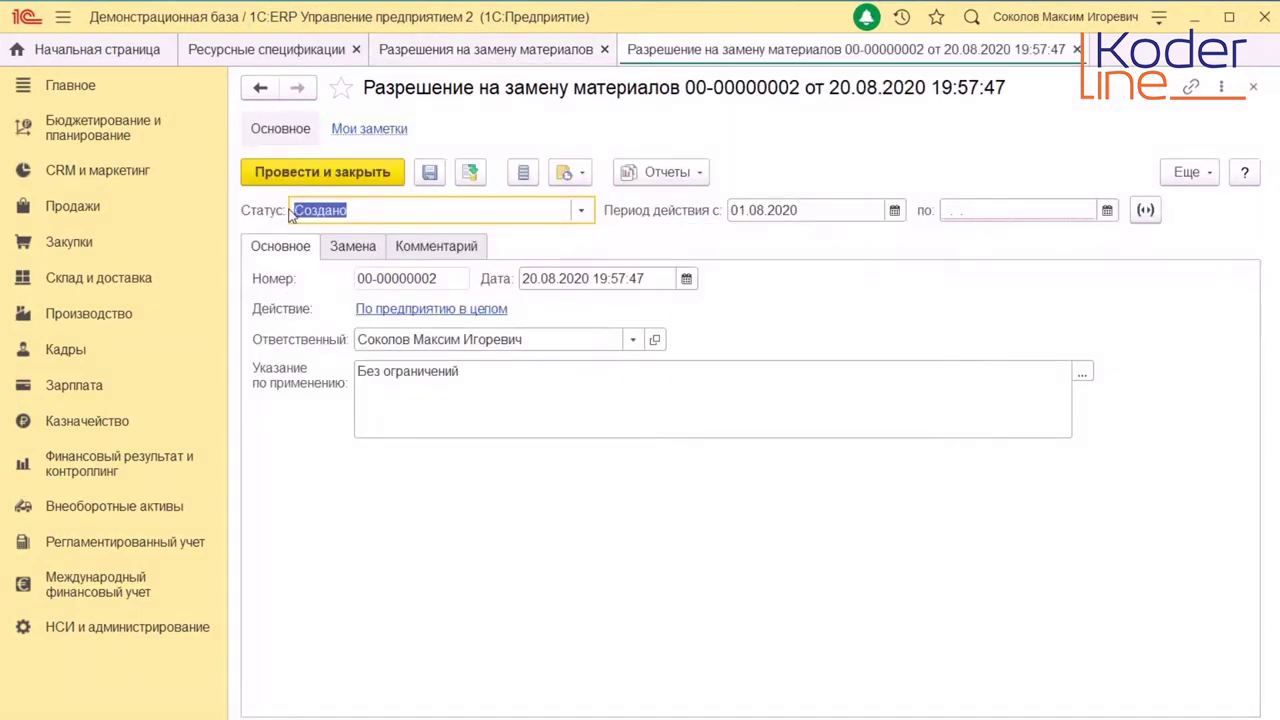
{"action": "left_click", "coordinate": [352, 246]}
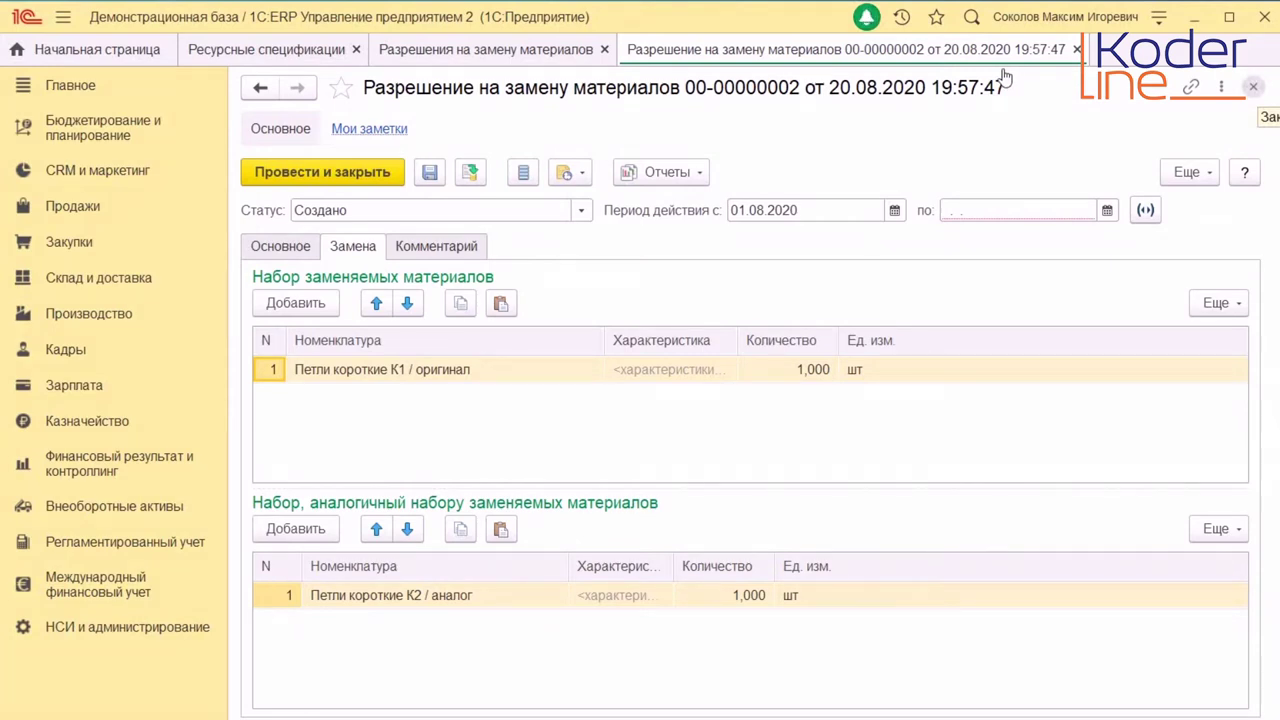
{"action": "left_click", "coordinate": [1253, 86]}
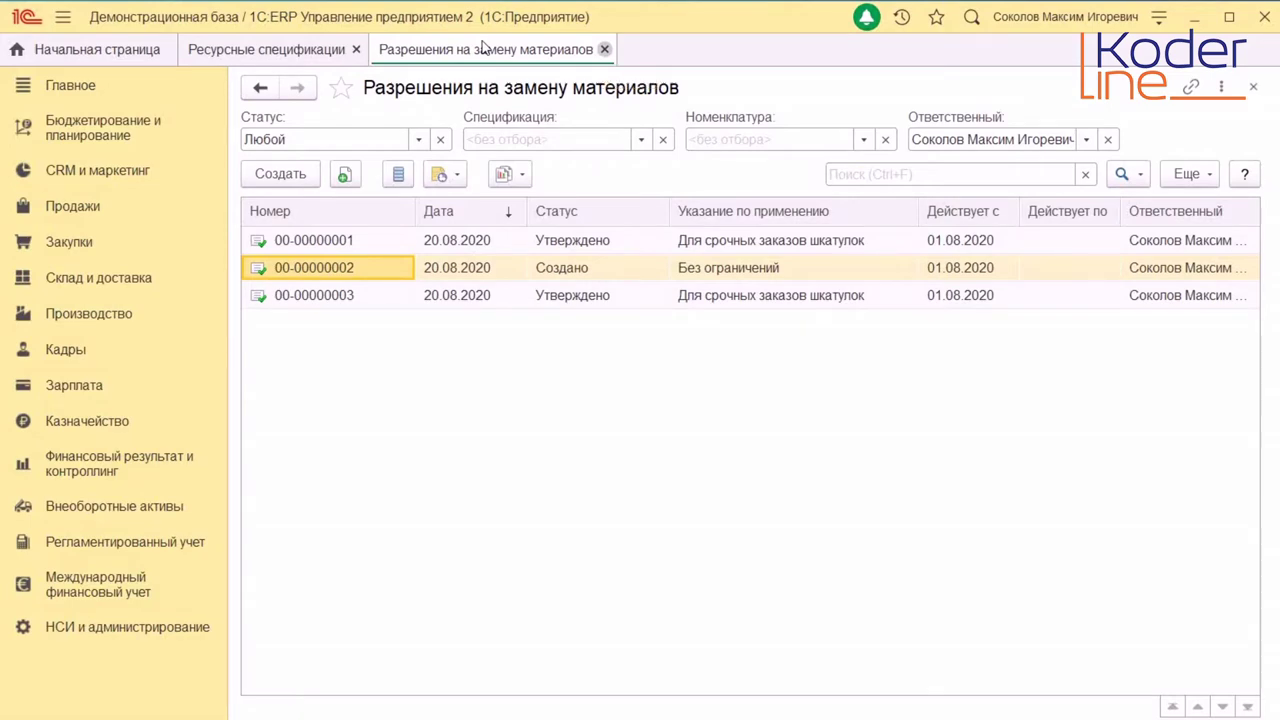
{"action": "key", "text": "Escape"}
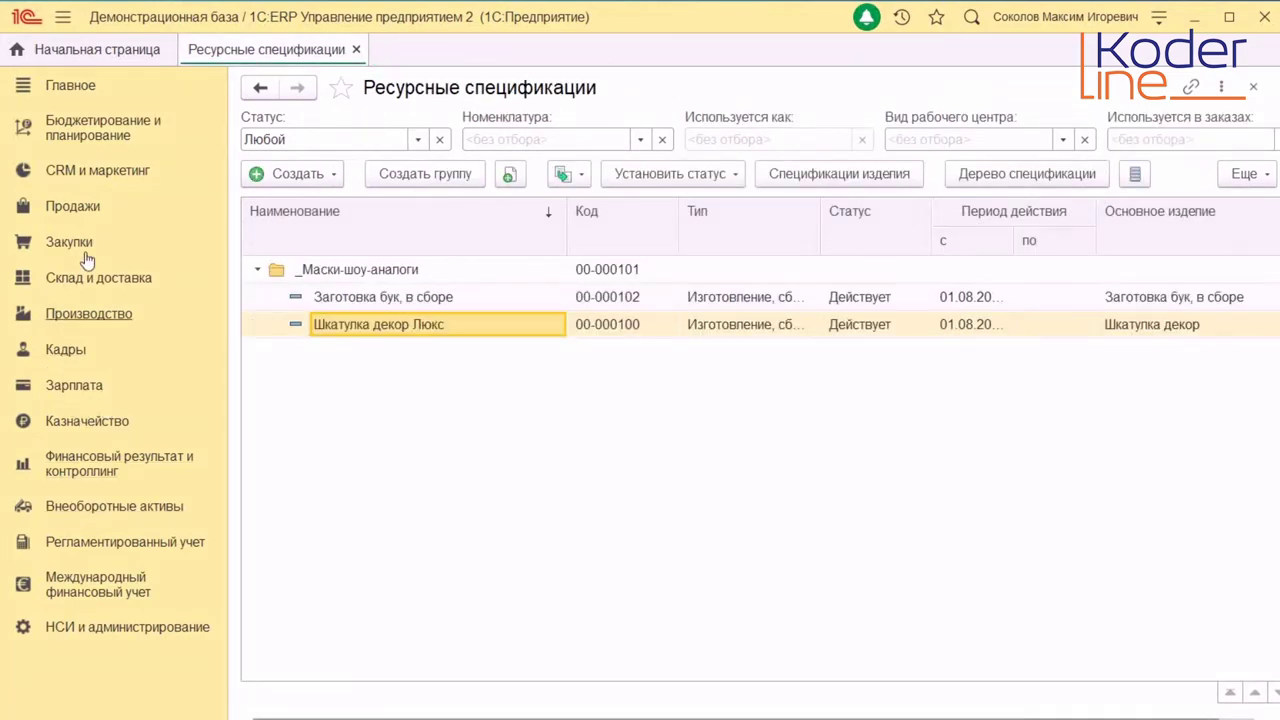
Open the production order dated 22.08.2020 from the production orders list, check its products, and post and close it
{"action": "left_click", "coordinate": [85, 313]}
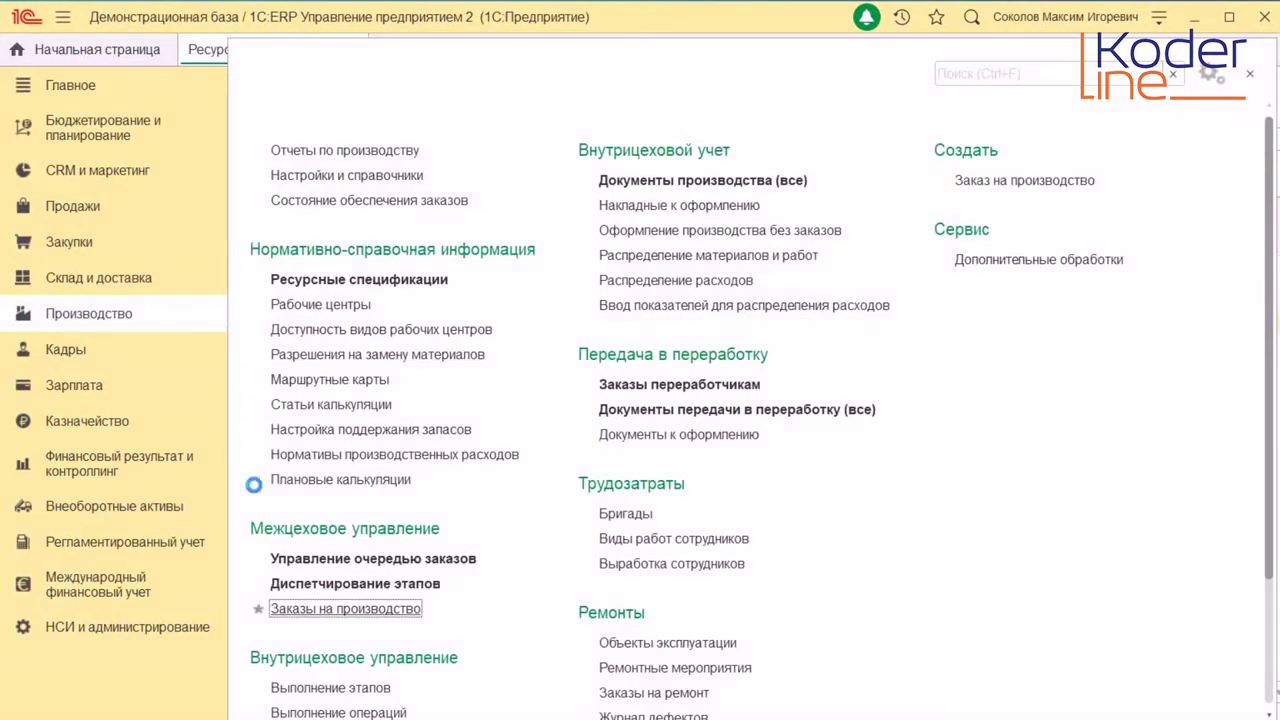
{"action": "left_click", "coordinate": [290, 608]}
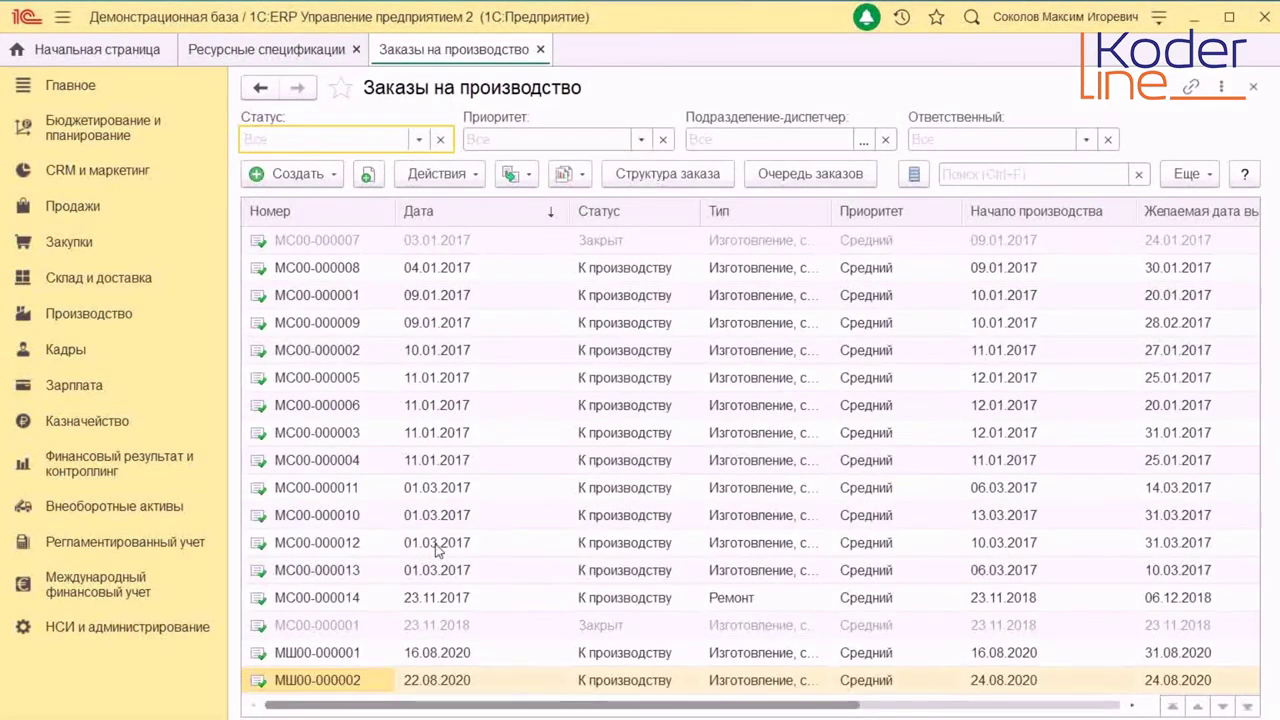
{"action": "key", "text": "Right"}
{"action": "key", "text": "Return"}
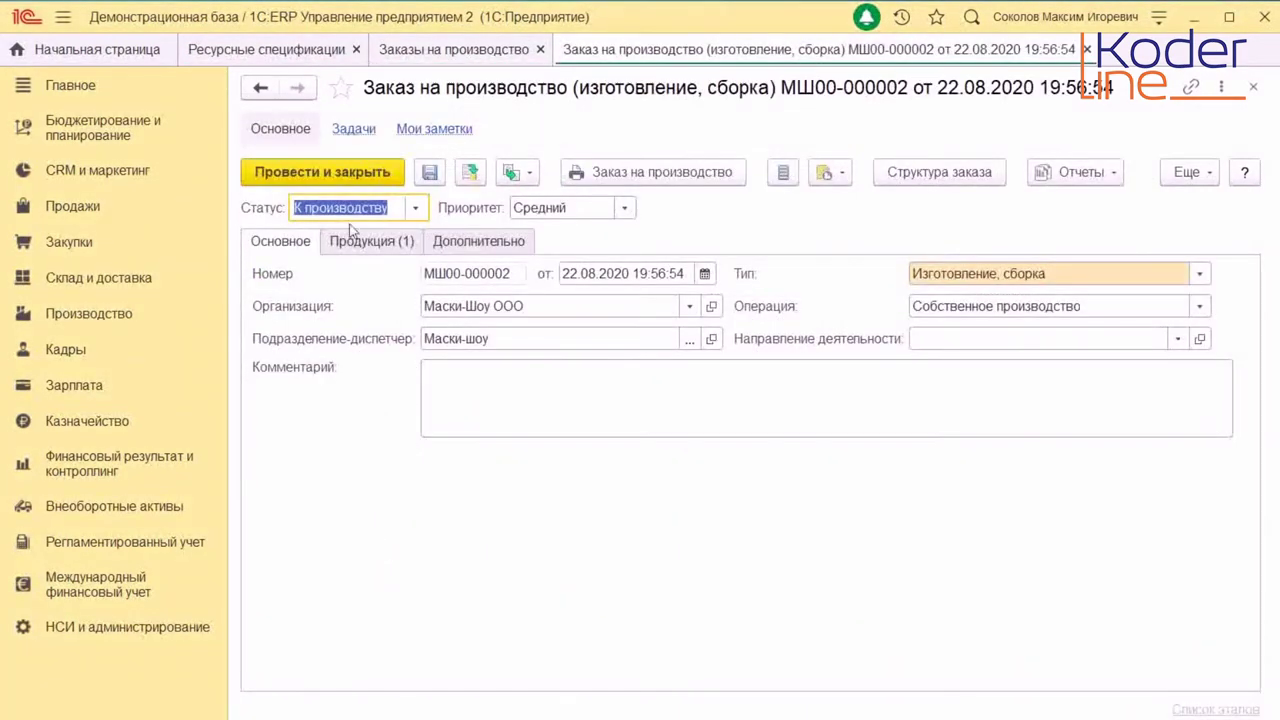
{"action": "left_click", "coordinate": [362, 241]}
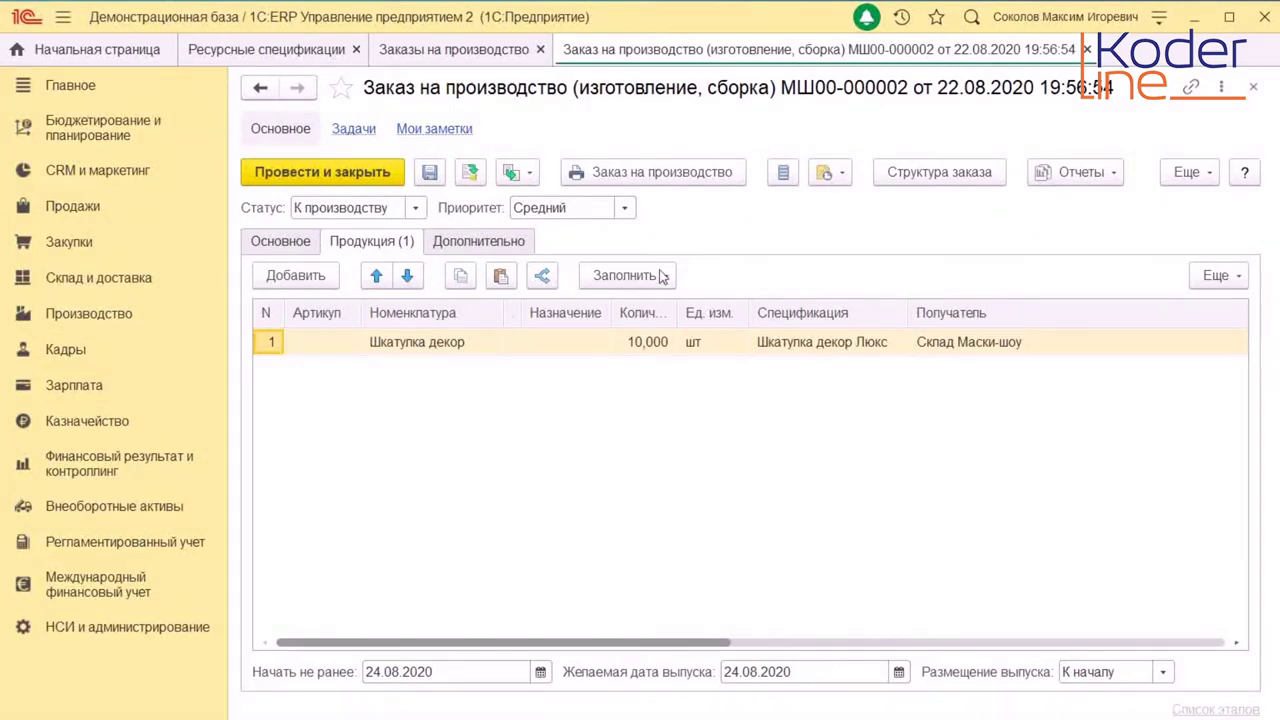
{"action": "left_click", "coordinate": [322, 168]}
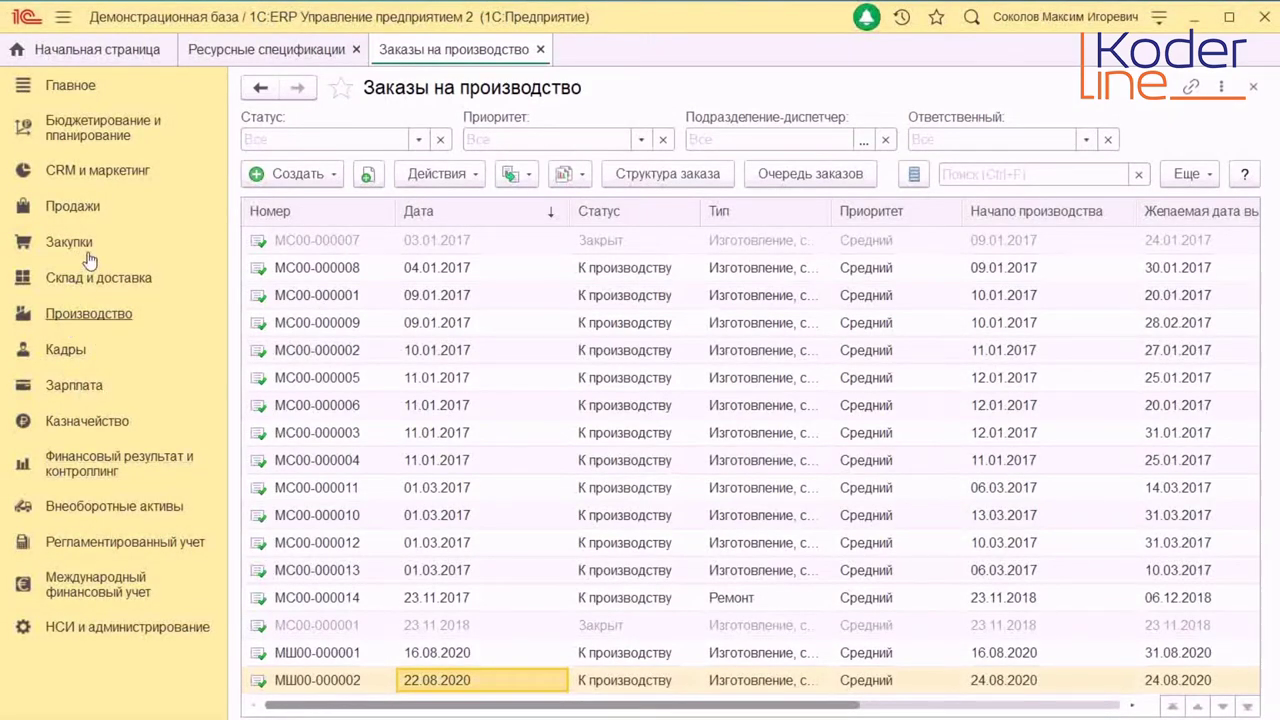
Open the production order queue, and from the warehouse reports run "Остатки и доступность товаров" for warehouse Кладовая цеха "Маски-шоу"
{"action": "left_click", "coordinate": [120, 316]}
{"action": "left_click", "coordinate": [373, 558]}
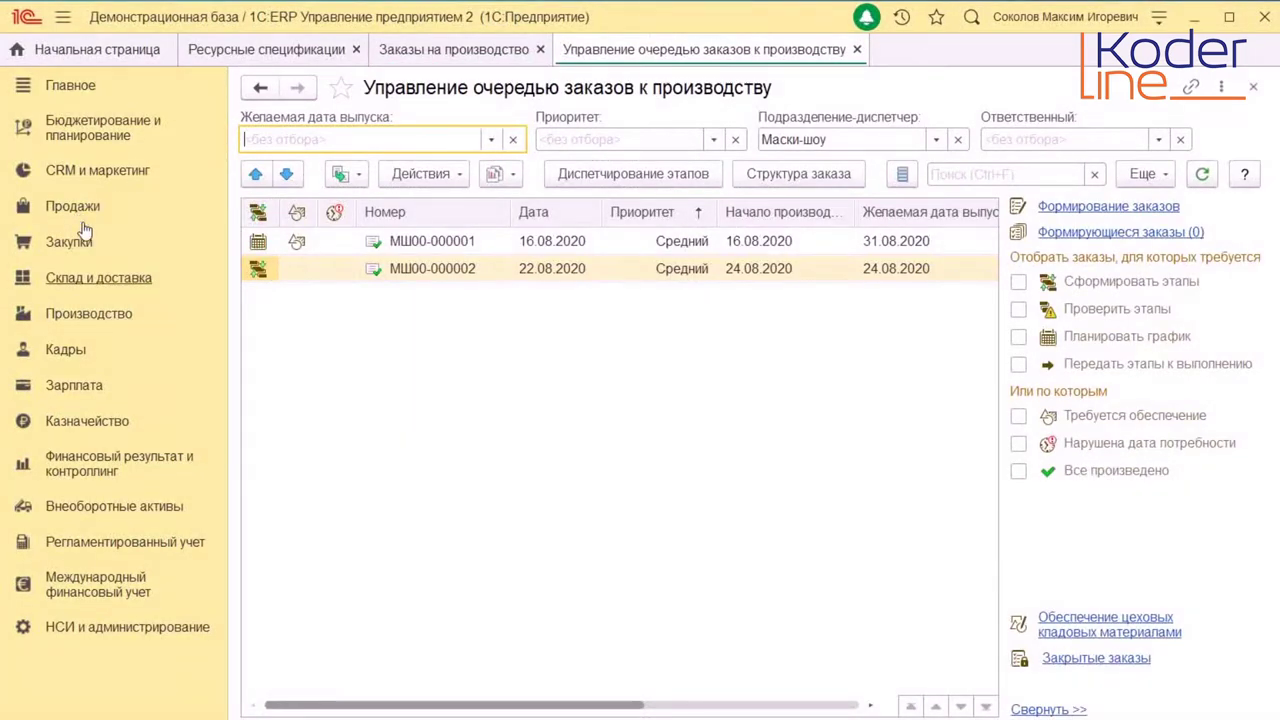
{"action": "left_click", "coordinate": [84, 277]}
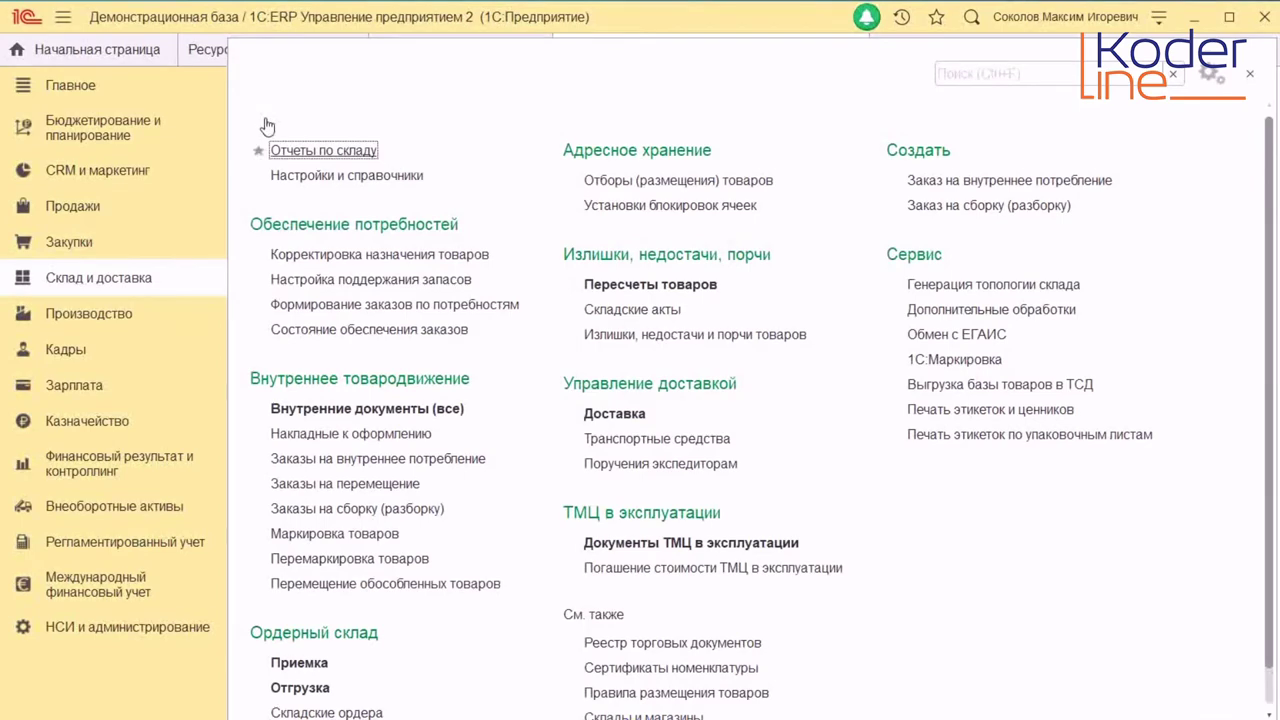
{"action": "left_click", "coordinate": [272, 151]}
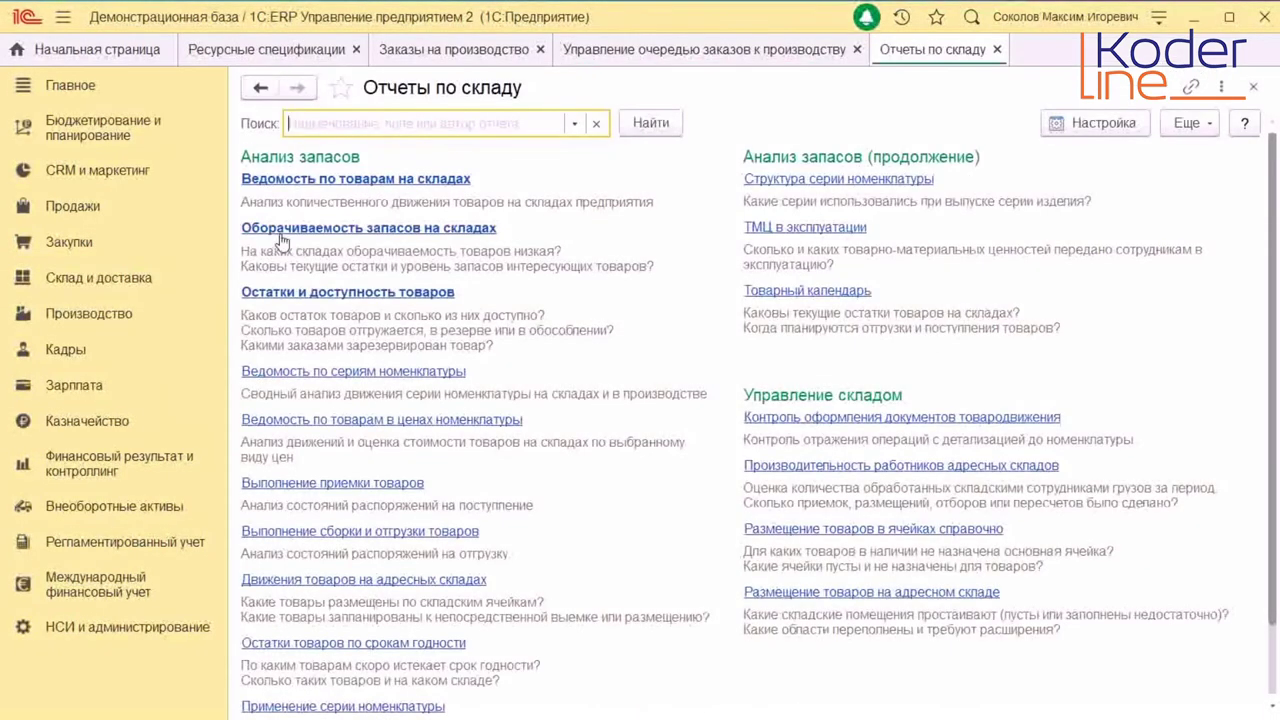
{"action": "left_click", "coordinate": [290, 291]}
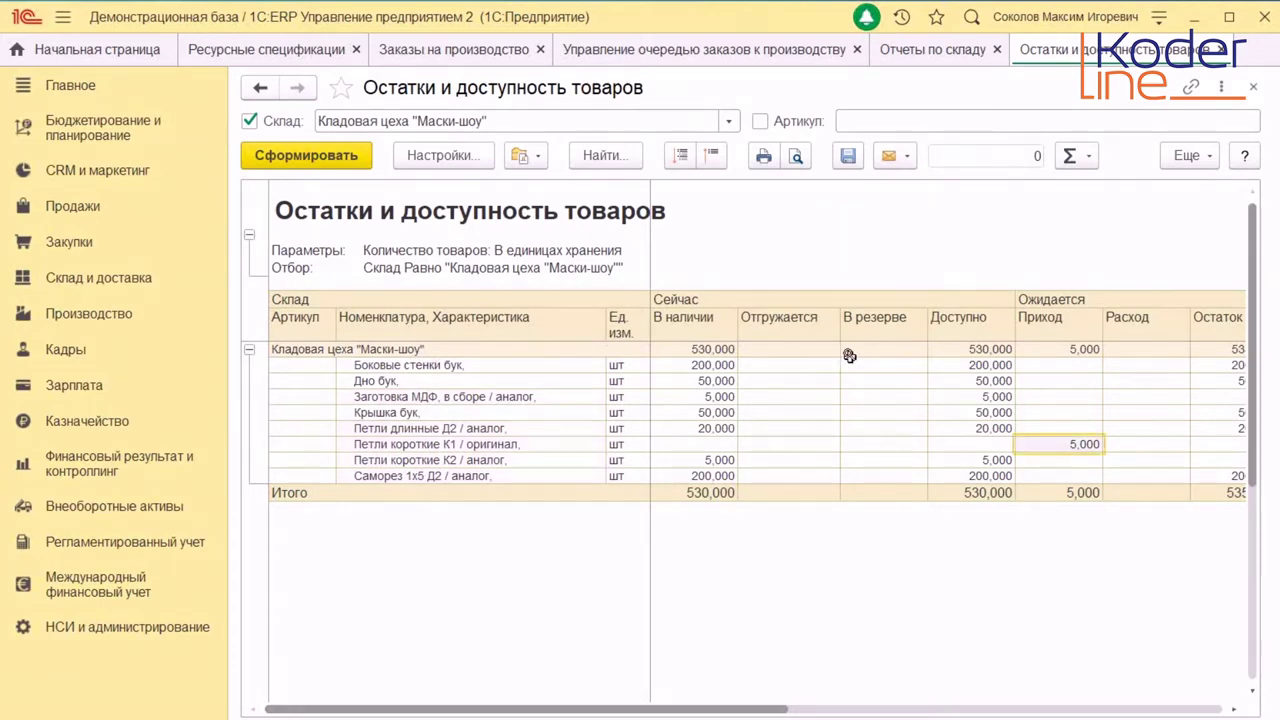
Drill down the expected receipt of "Петли короткие К1 / оригинал" with the "Поступление и отгрузка товаров" report, and close the reports
{"action": "key", "text": "shift+F10"}
{"action": "key", "text": "Right"}
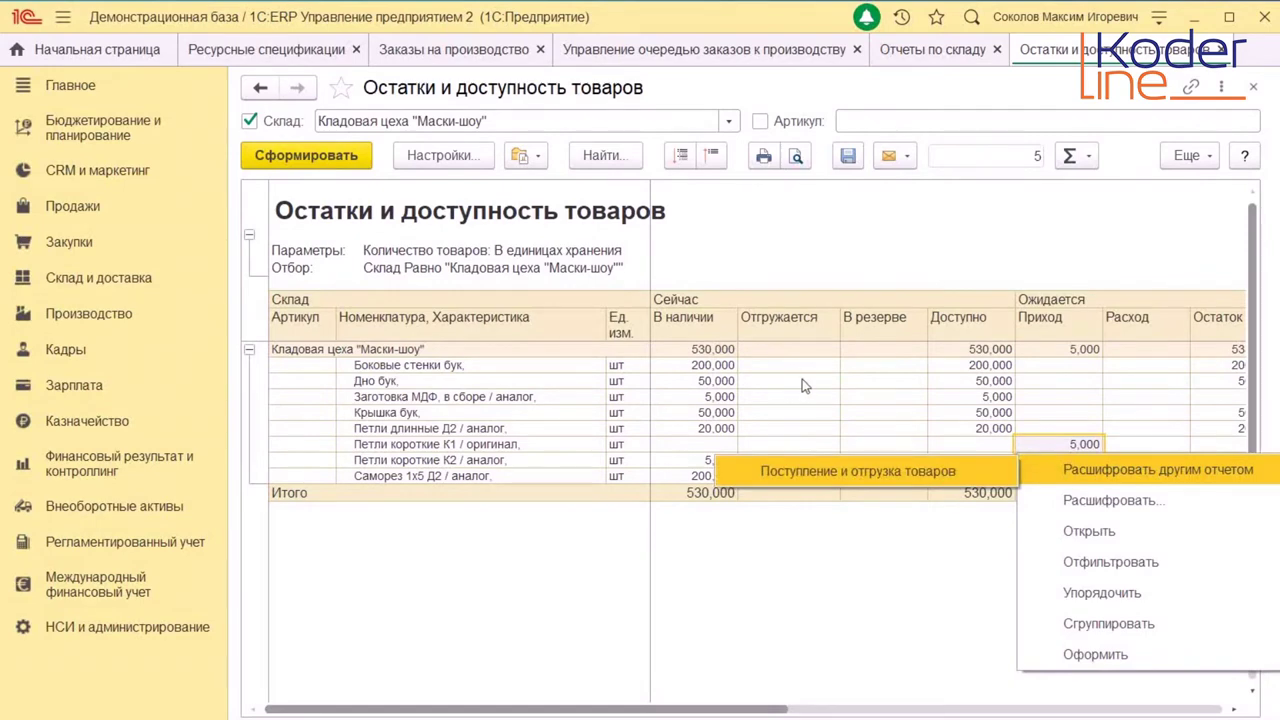
{"action": "key", "text": "Return"}
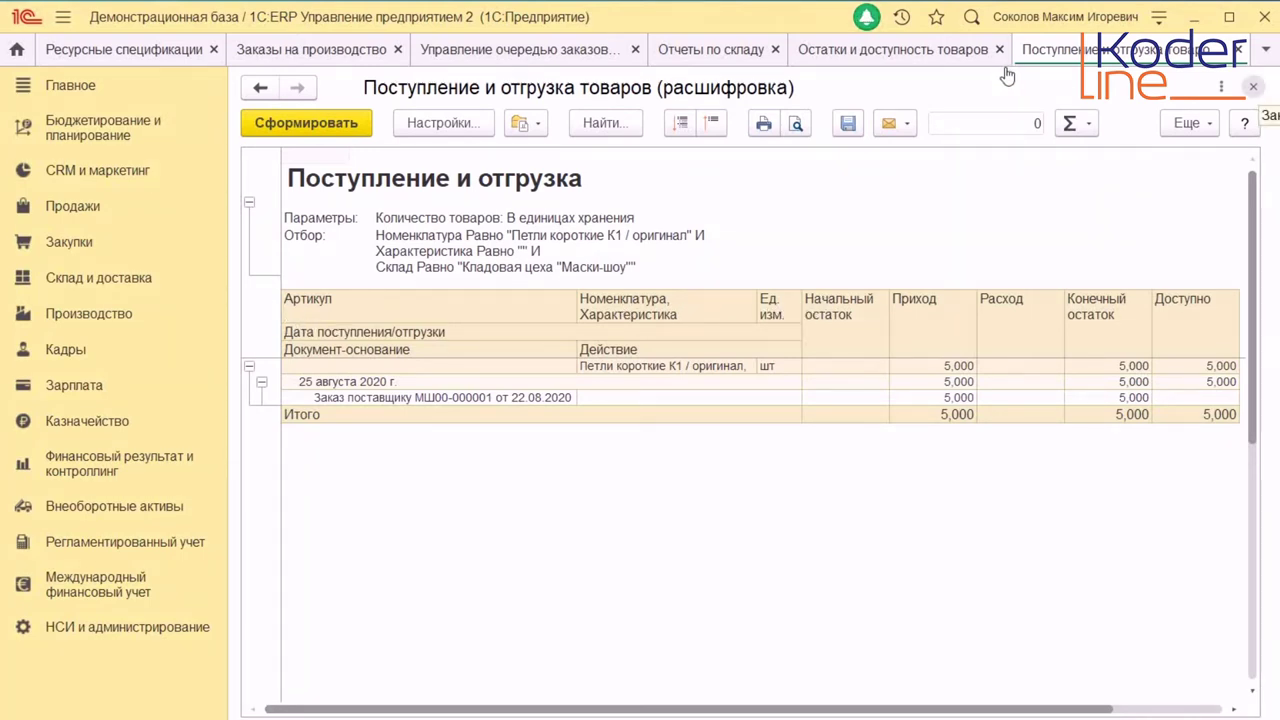
{"action": "left_click", "coordinate": [1253, 86]}
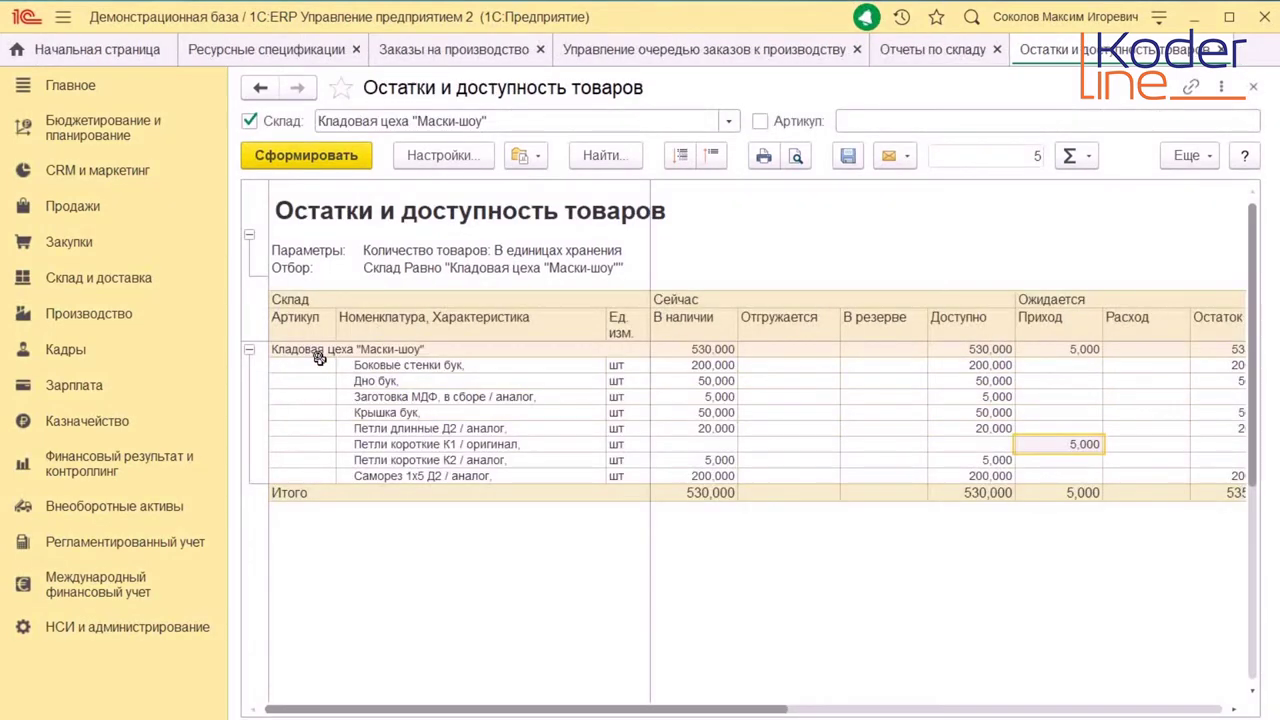
{"action": "key", "text": "Home"}
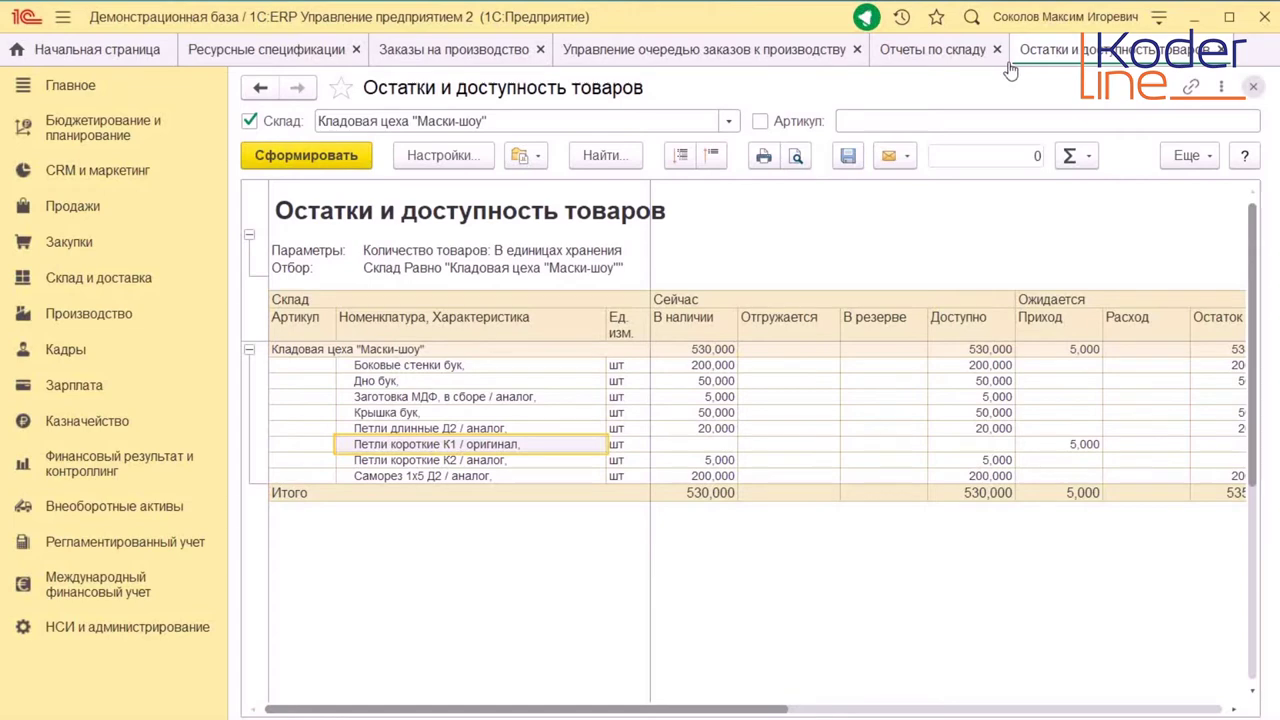
{"action": "left_click", "coordinate": [1253, 86]}
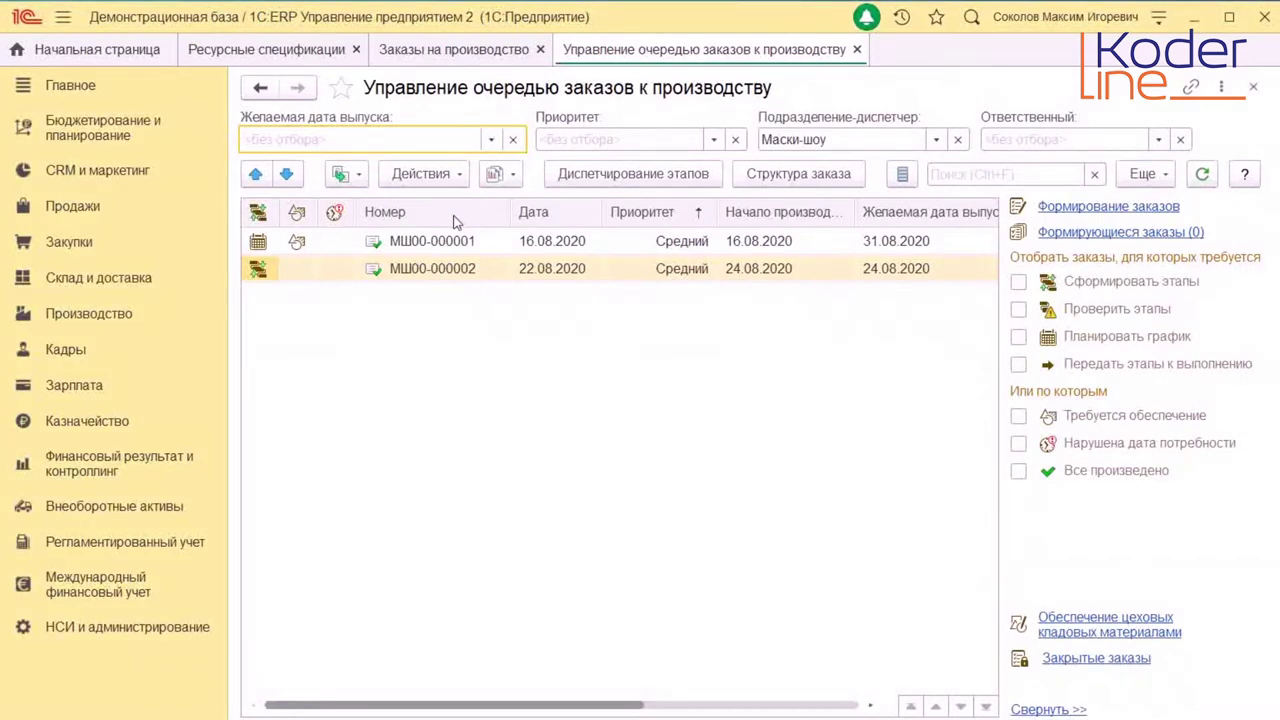
Generate production stages for the order dated 22.08.2020, reserving only from stock and replacing out-of-stock materials with analogues
{"action": "right_click", "coordinate": [568, 270]}
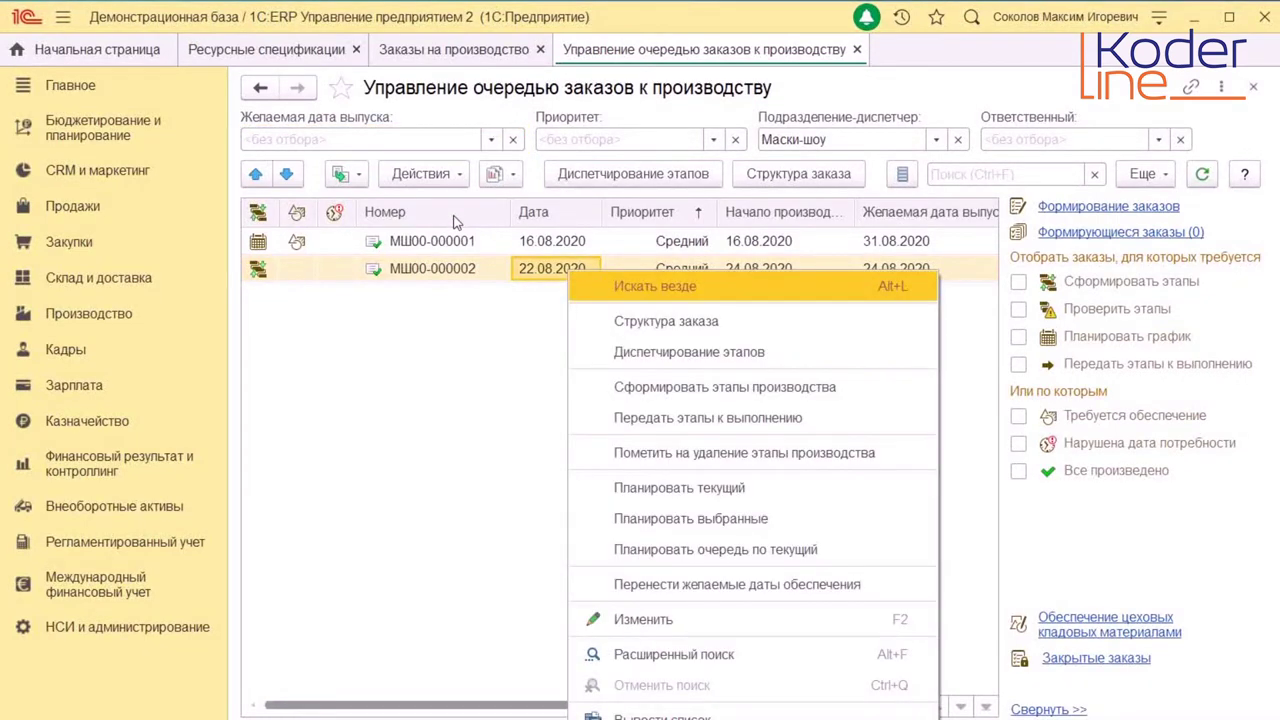
{"action": "key", "text": "Down"}
{"action": "key", "text": "Down"}
{"action": "key", "text": "Down"}
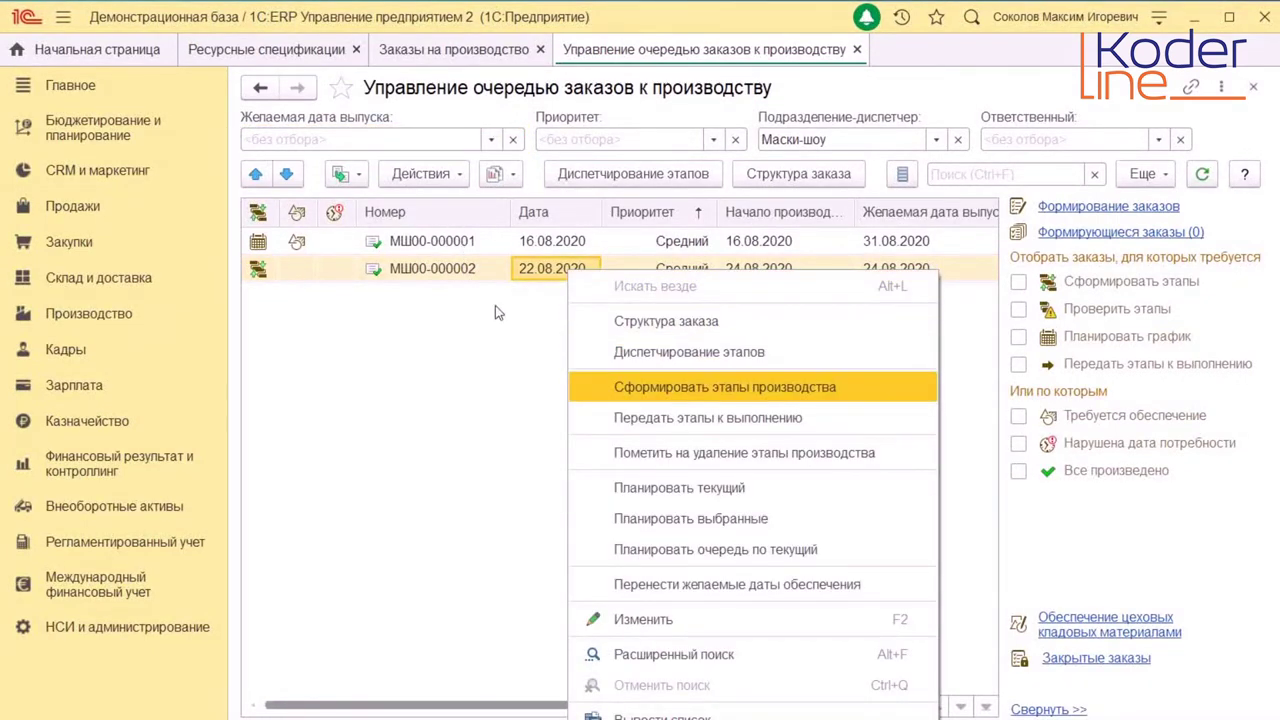
{"action": "key", "text": "Return"}
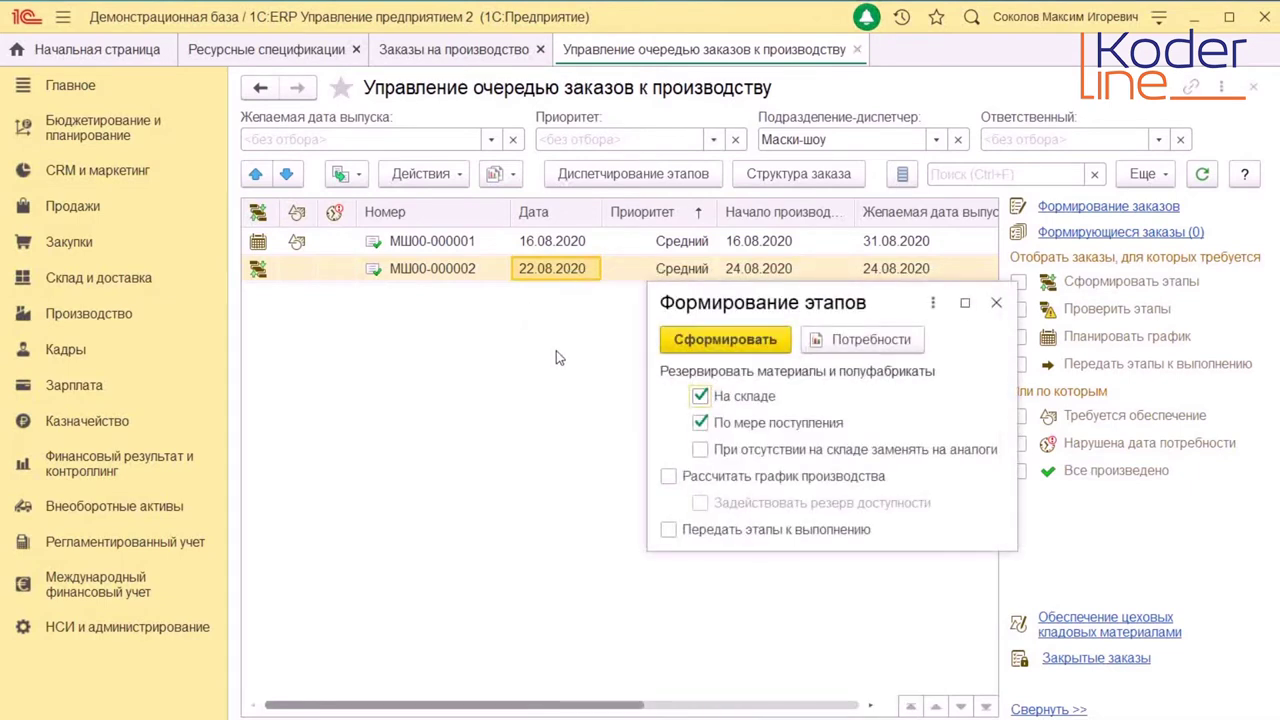
{"action": "key", "text": "Tab"}
{"action": "key", "text": "space"}
{"action": "key", "text": "Tab"}
{"action": "key", "text": "space"}
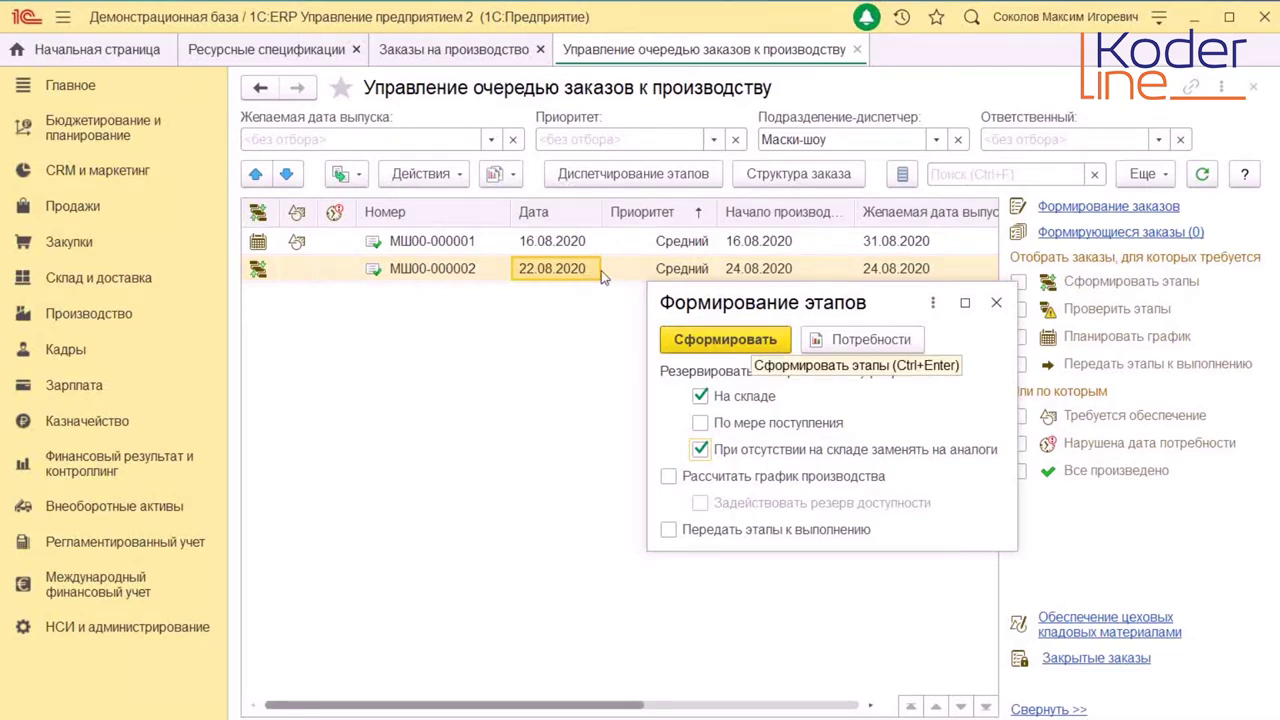
{"action": "key", "text": "ctrl+Return"}
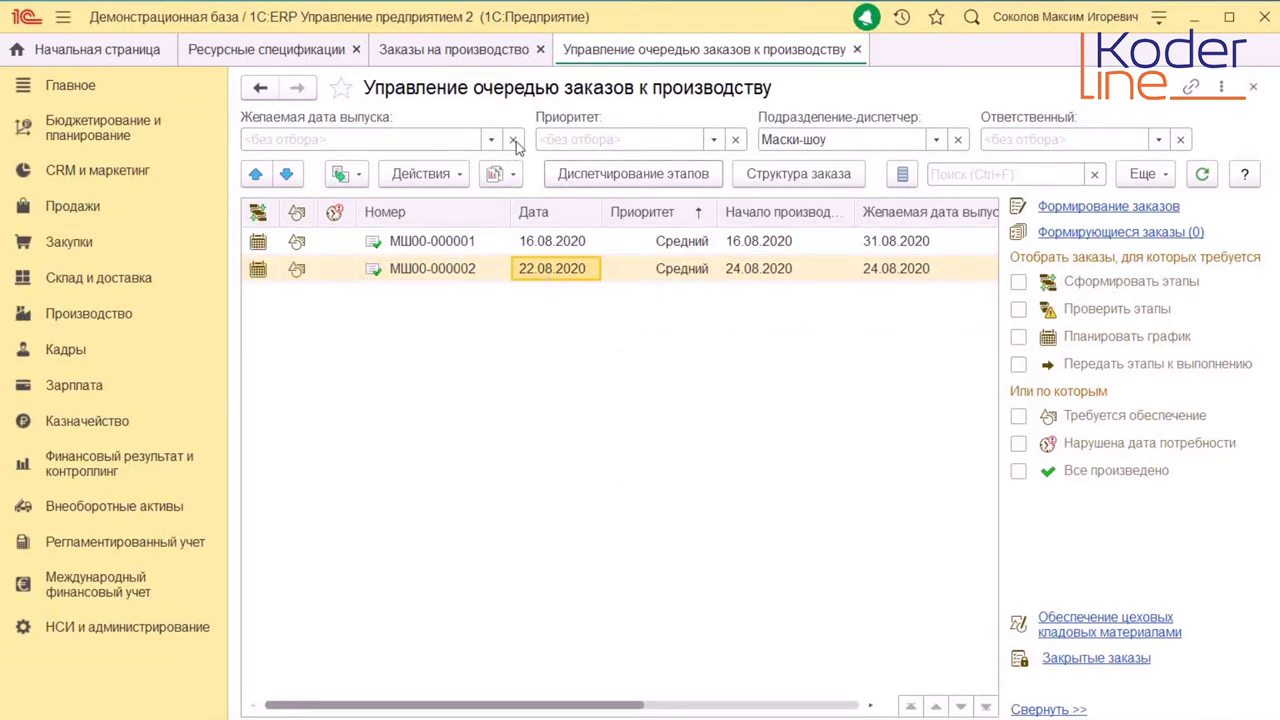
Open stage dispatching for the order and review the supply materials of the "Сборка шкатулки" stage
{"action": "left_click", "coordinate": [560, 170]}
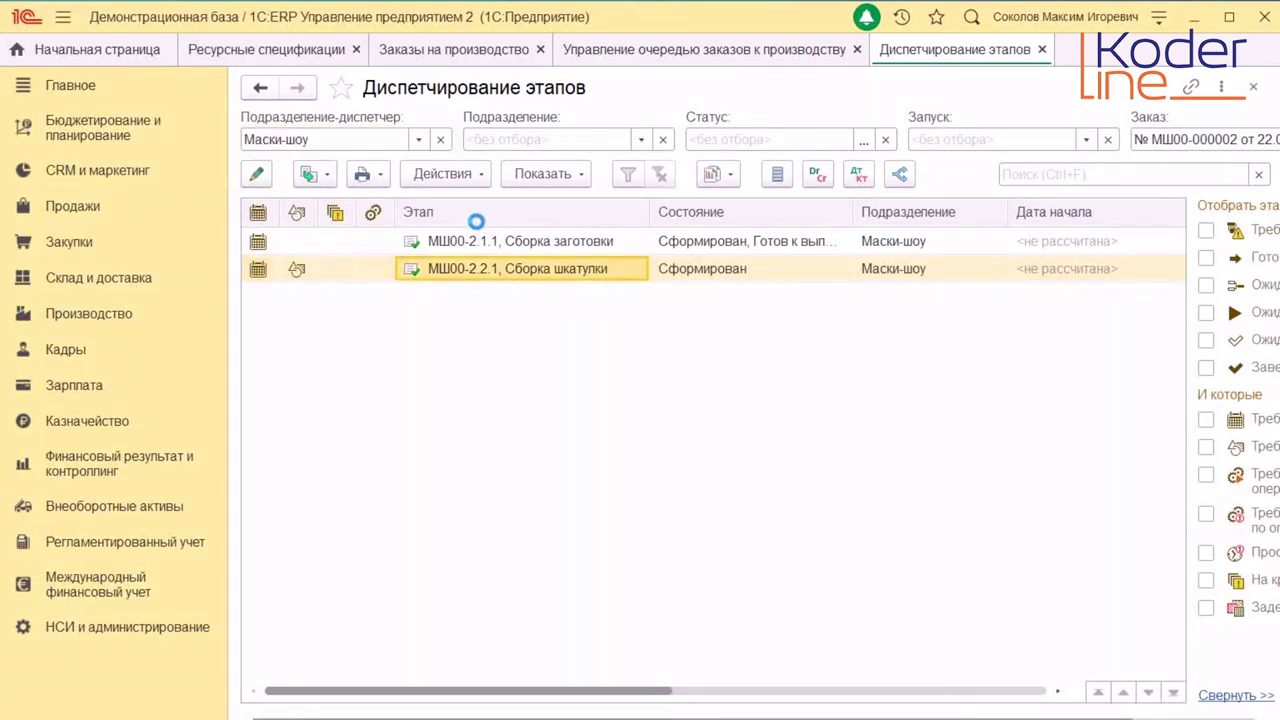
{"action": "double_click", "coordinate": [470, 262]}
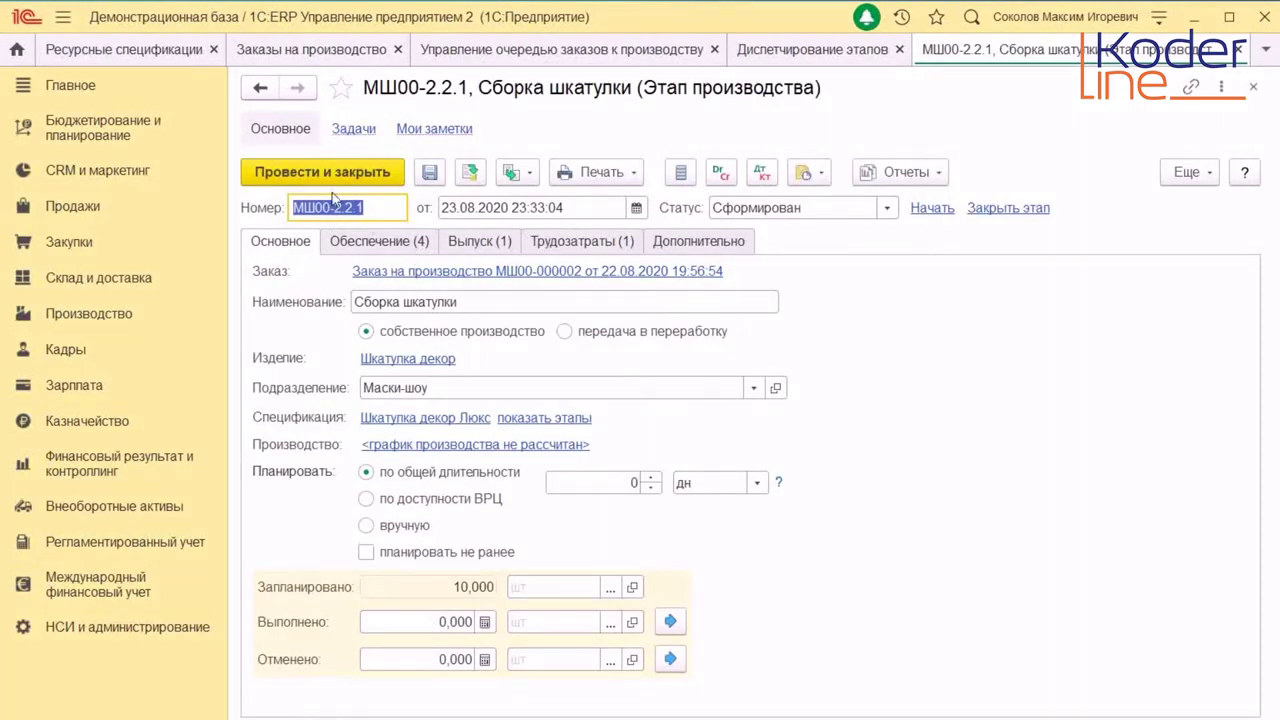
{"action": "left_click", "coordinate": [340, 241]}
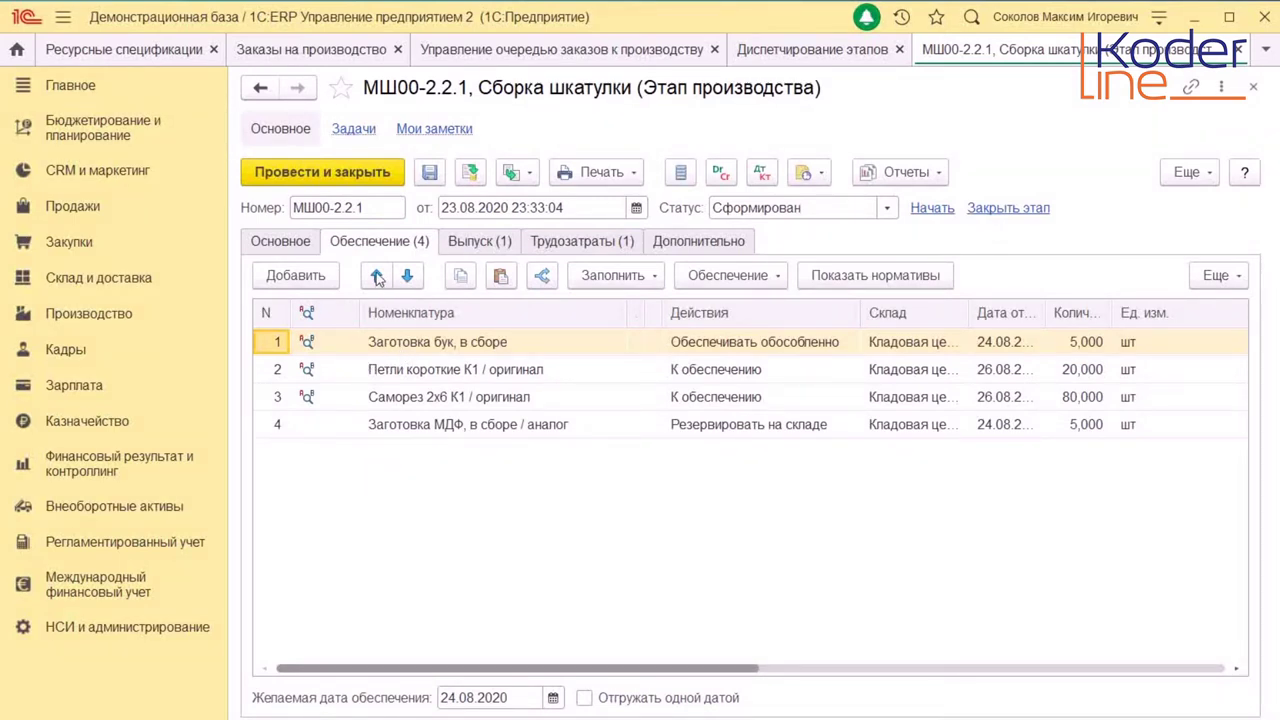
{"action": "left_click", "coordinate": [377, 278]}
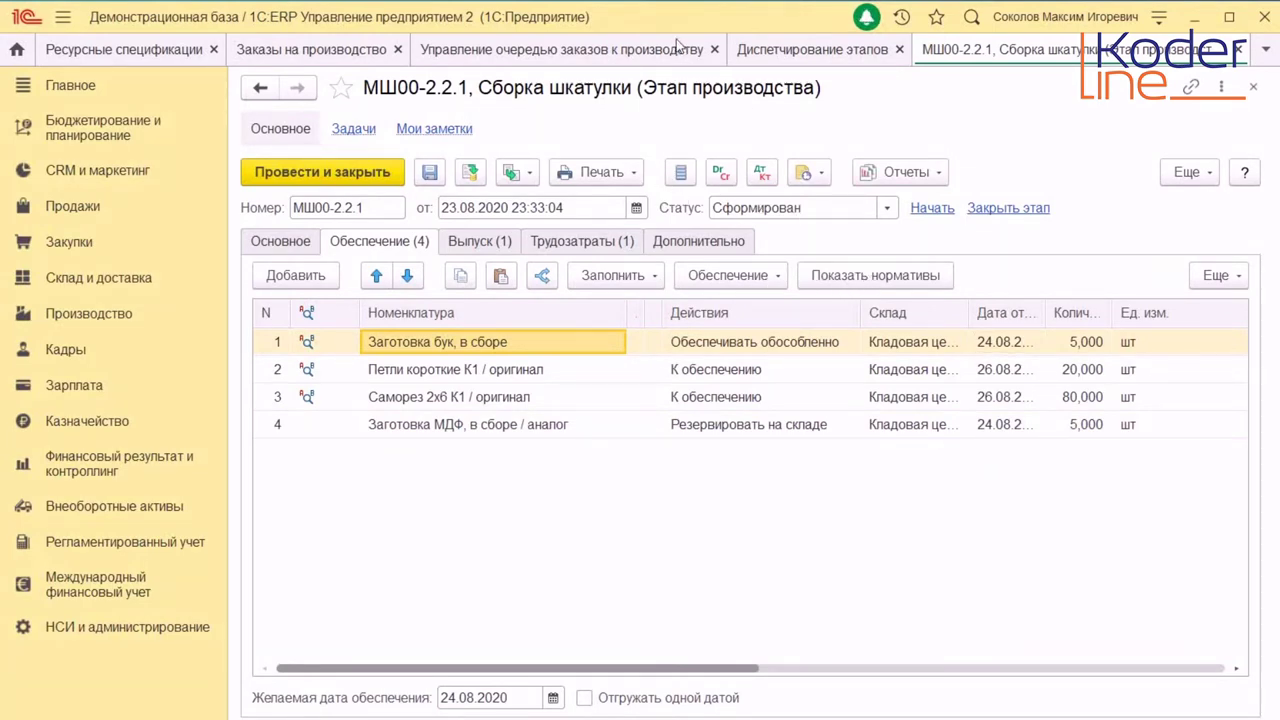
Review the supply materials of the "Сборка заготовки" stage and close it
{"action": "left_click", "coordinate": [812, 49]}
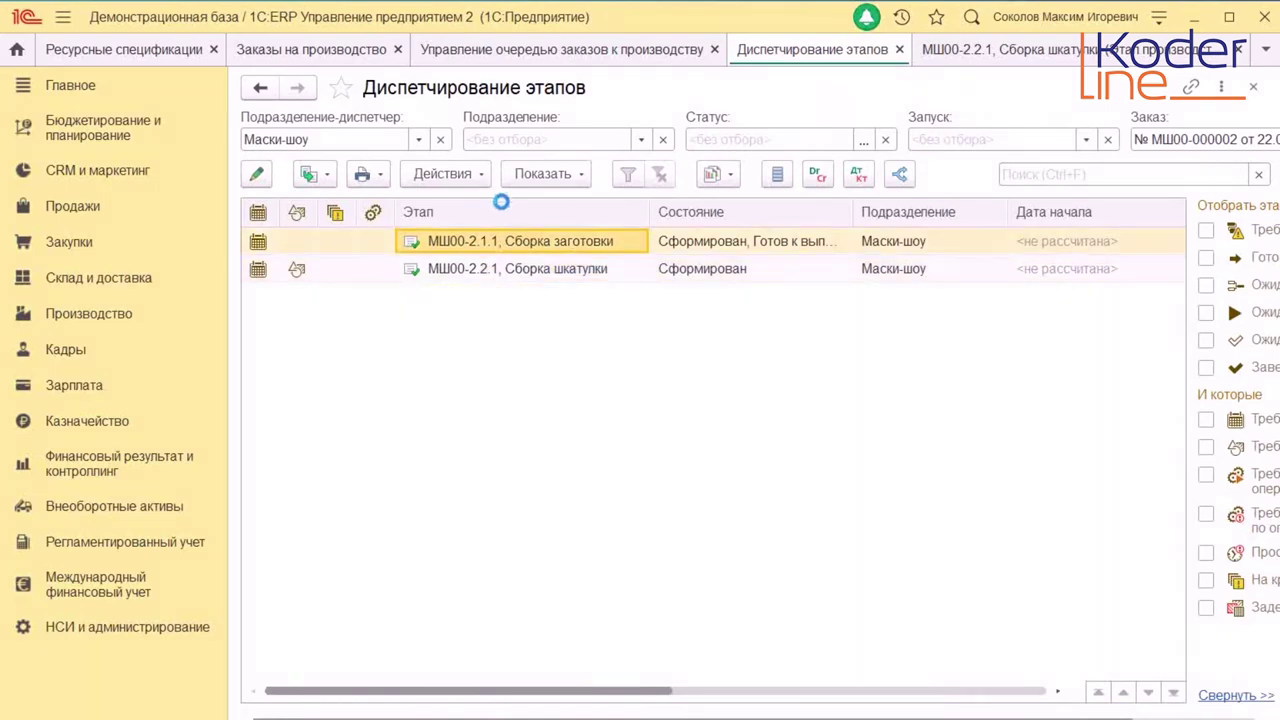
{"action": "left_click", "coordinate": [345, 241]}
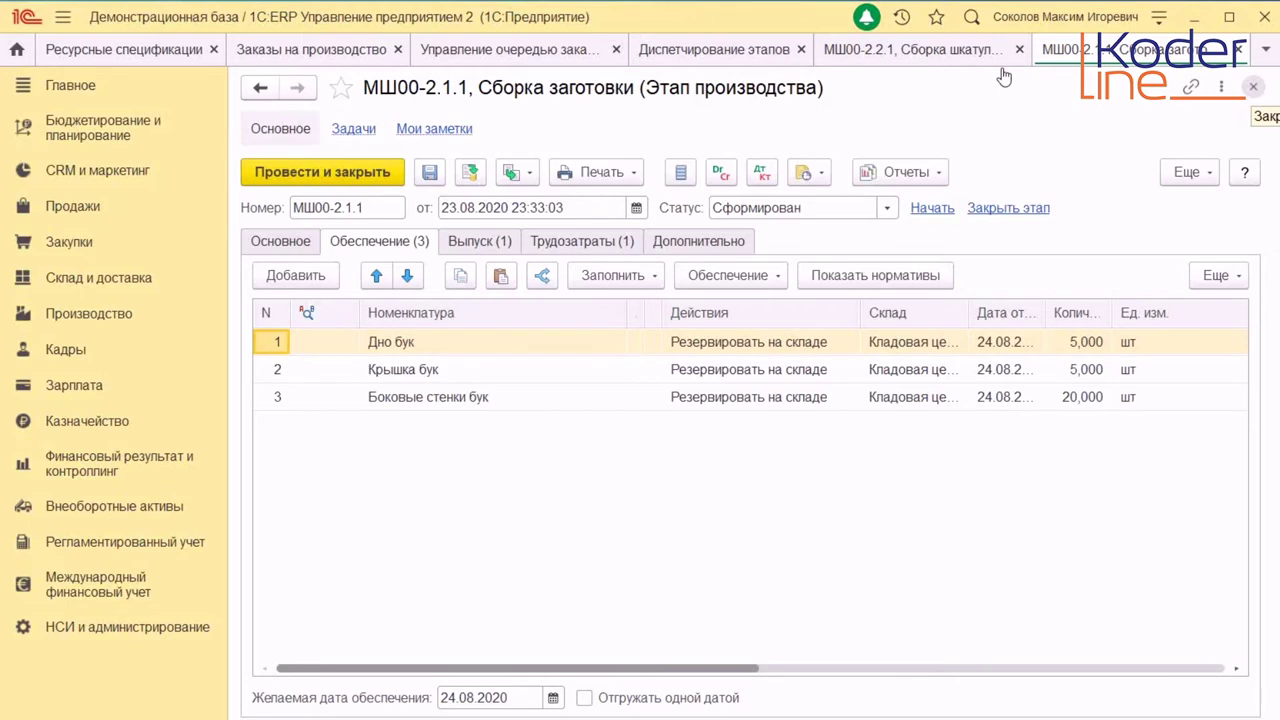
{"action": "key", "text": "Escape"}
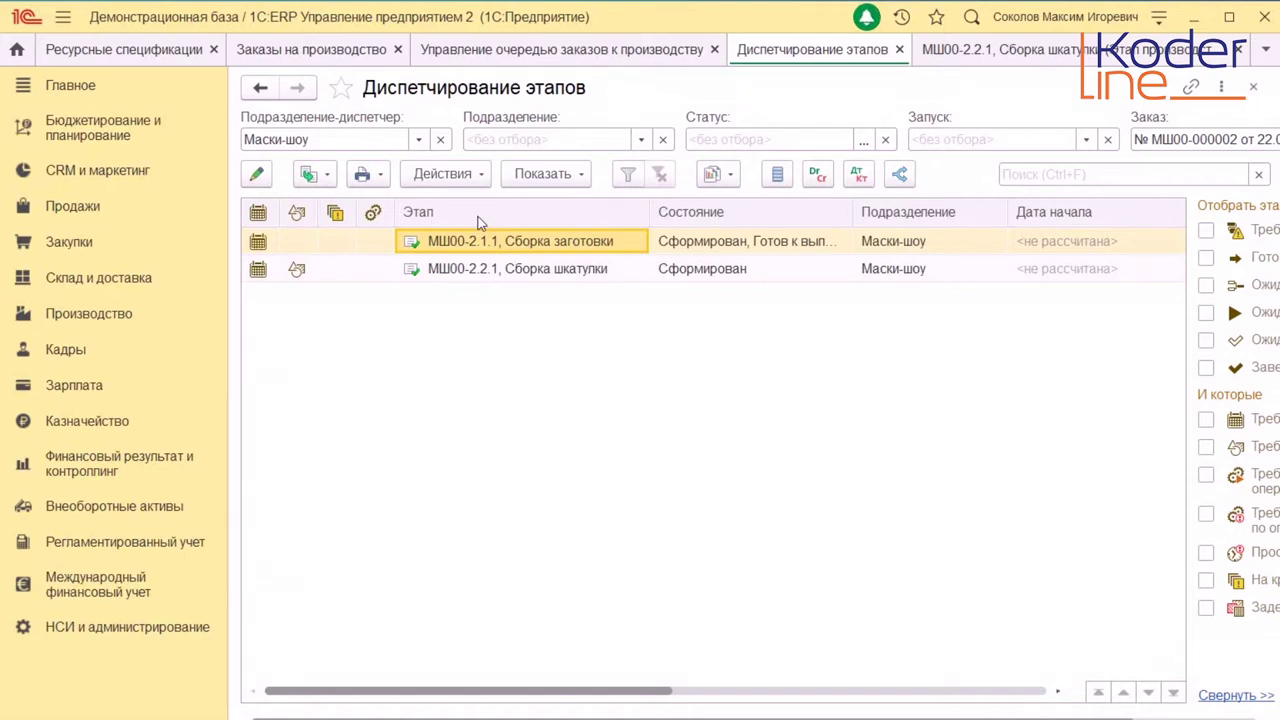
Return to the "Сборка шкатулки" stage and select the "Саморез 2х6 К1 / оригинал" material line
{"action": "key", "text": "ctrl+Tab"}
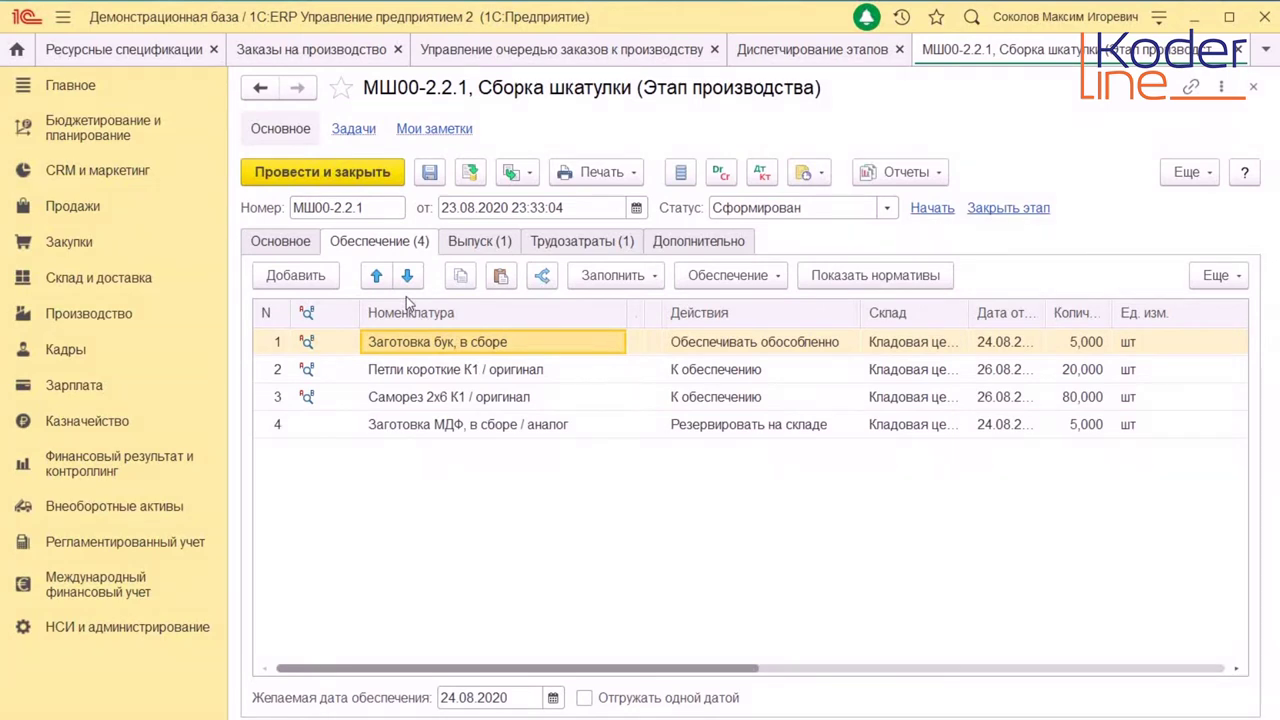
{"action": "key", "text": "Down"}
{"action": "key", "text": "Down"}
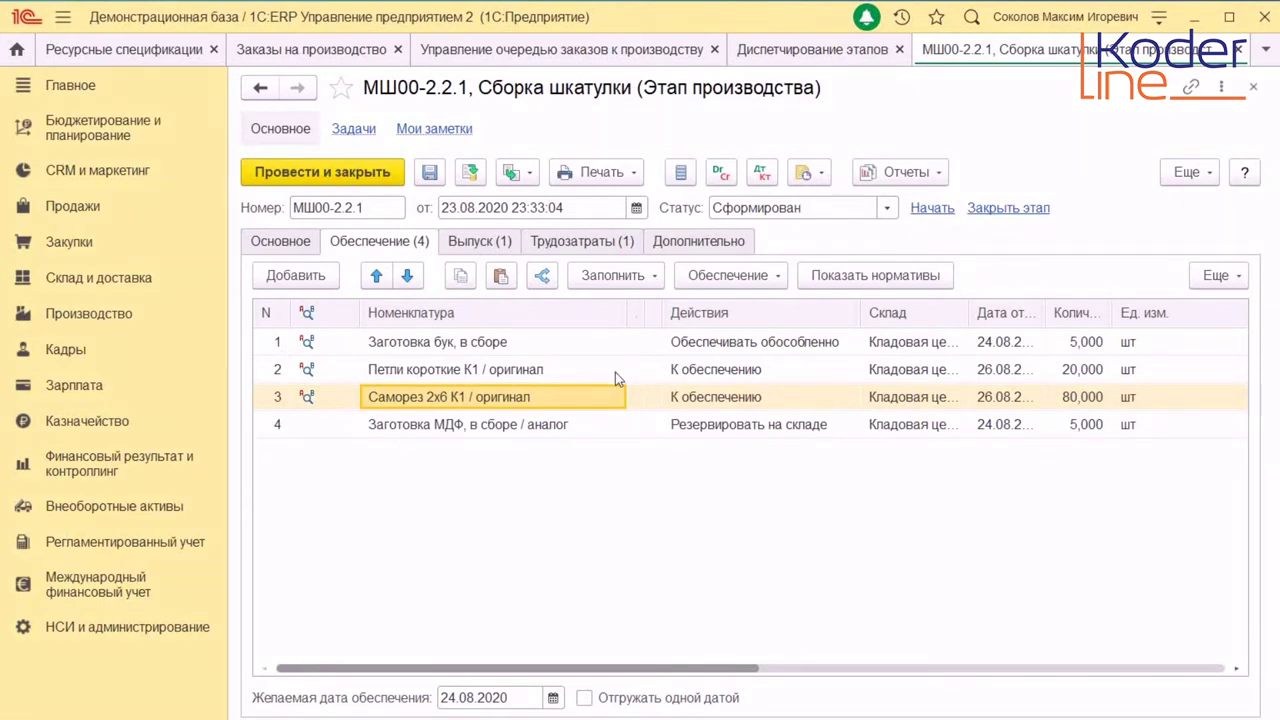
Turn off the "Показать аналоги" option for the supply materials of the "Сборка шкатулки" stage
{"action": "left_click", "coordinate": [729, 275]}
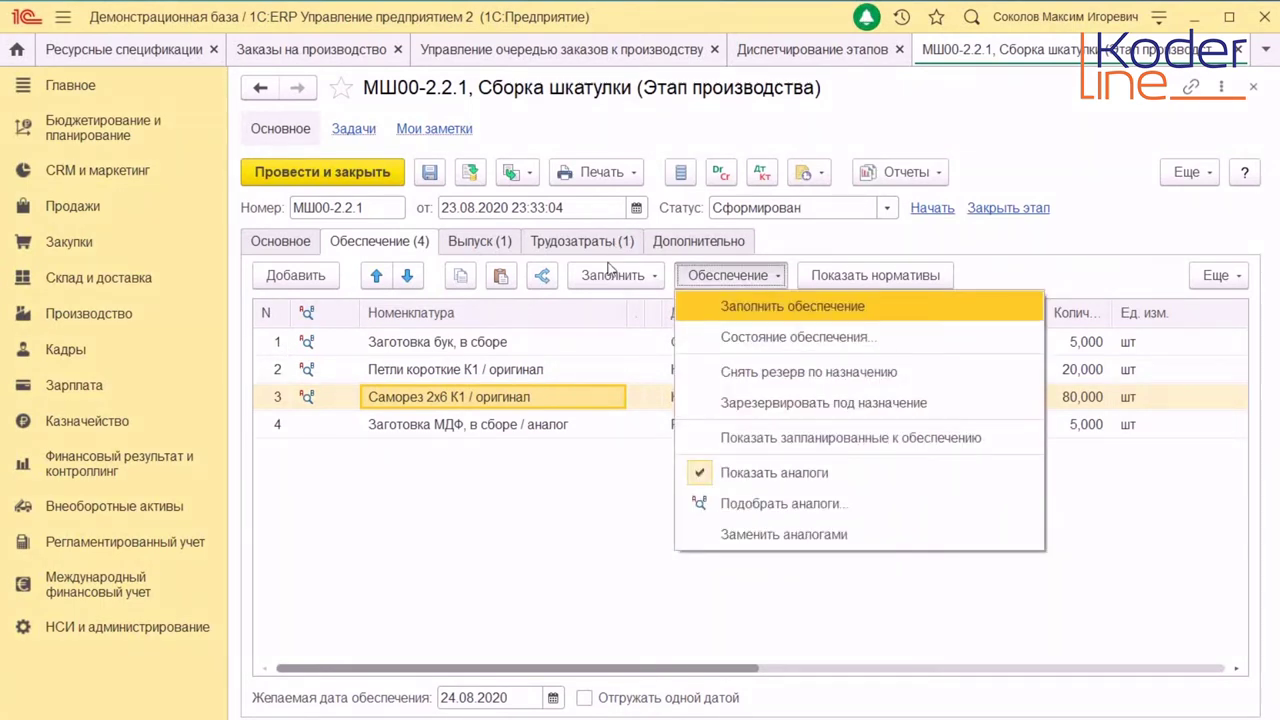
{"action": "key", "text": "Down"}
{"action": "key", "text": "Down"}
{"action": "key", "text": "Down"}
{"action": "key", "text": "Down"}
{"action": "key", "text": "Down"}
{"action": "key", "text": "Down"}
{"action": "key", "text": "Up"}
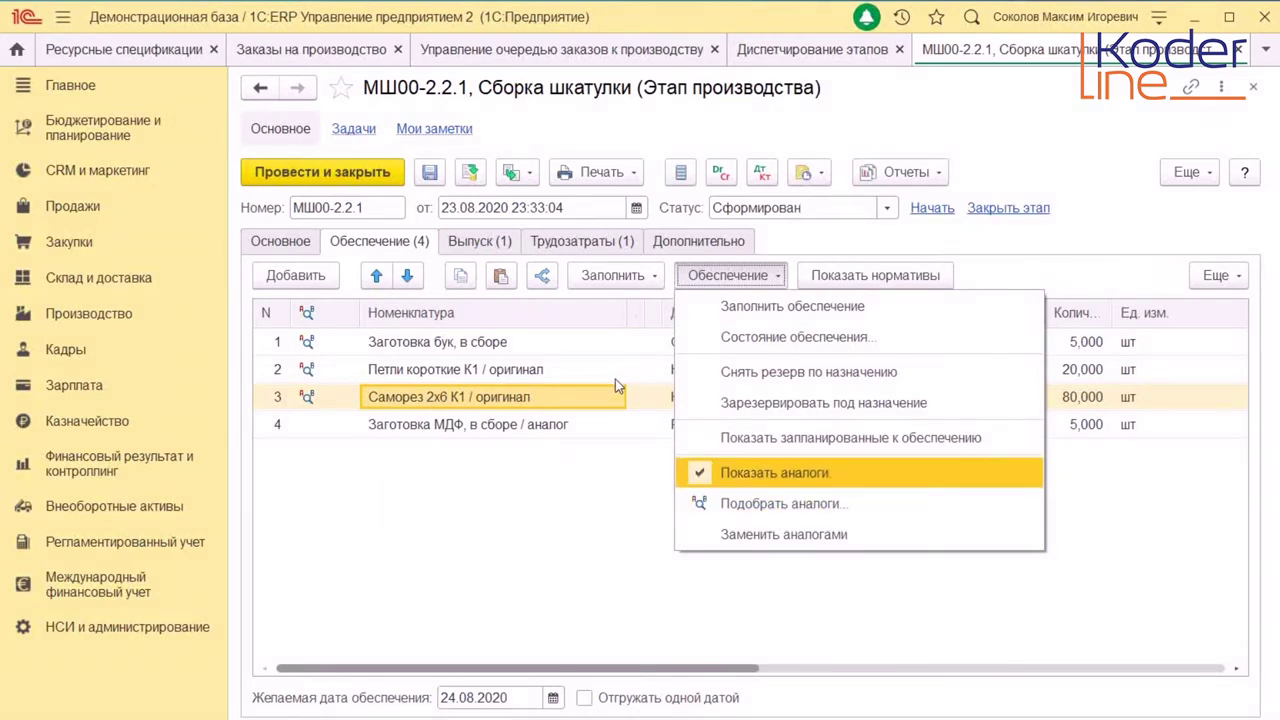
{"action": "left_click", "coordinate": [769, 473]}
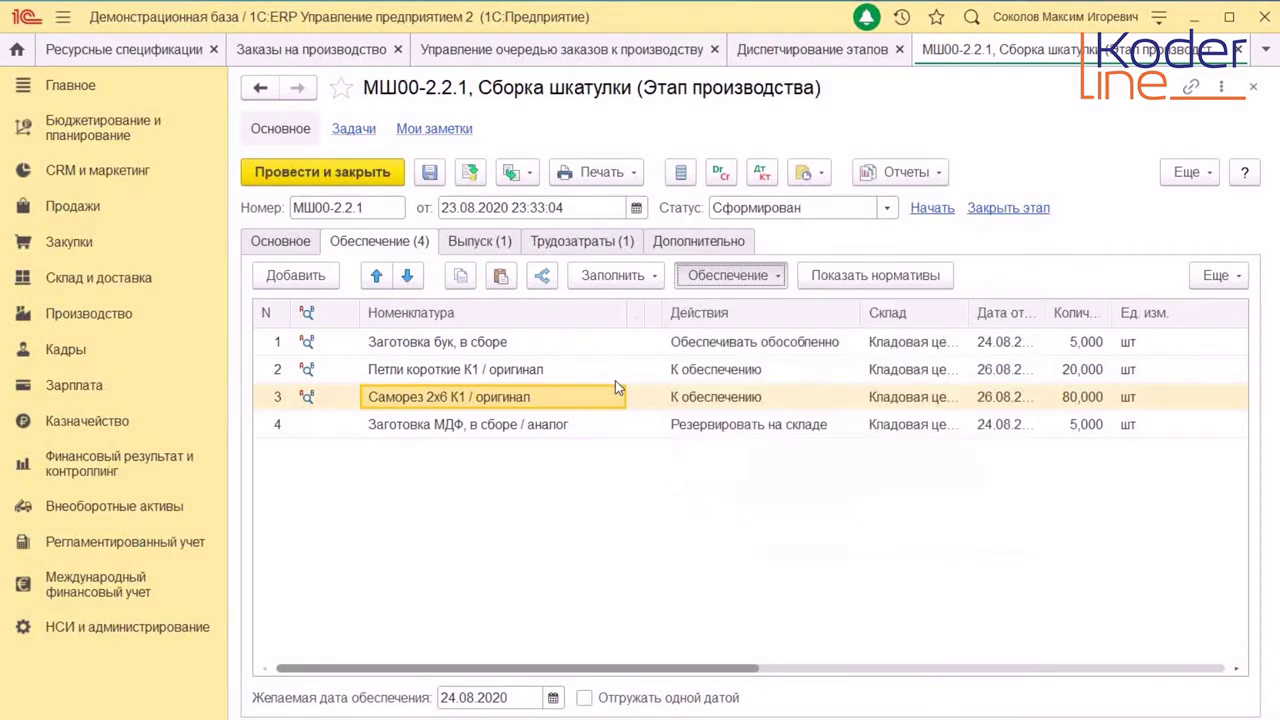
Turn the "Показать аналоги" option back on for the stage's supply materials
{"action": "left_click", "coordinate": [743, 275]}
{"action": "key", "text": "Down"}
{"action": "key", "text": "Down"}
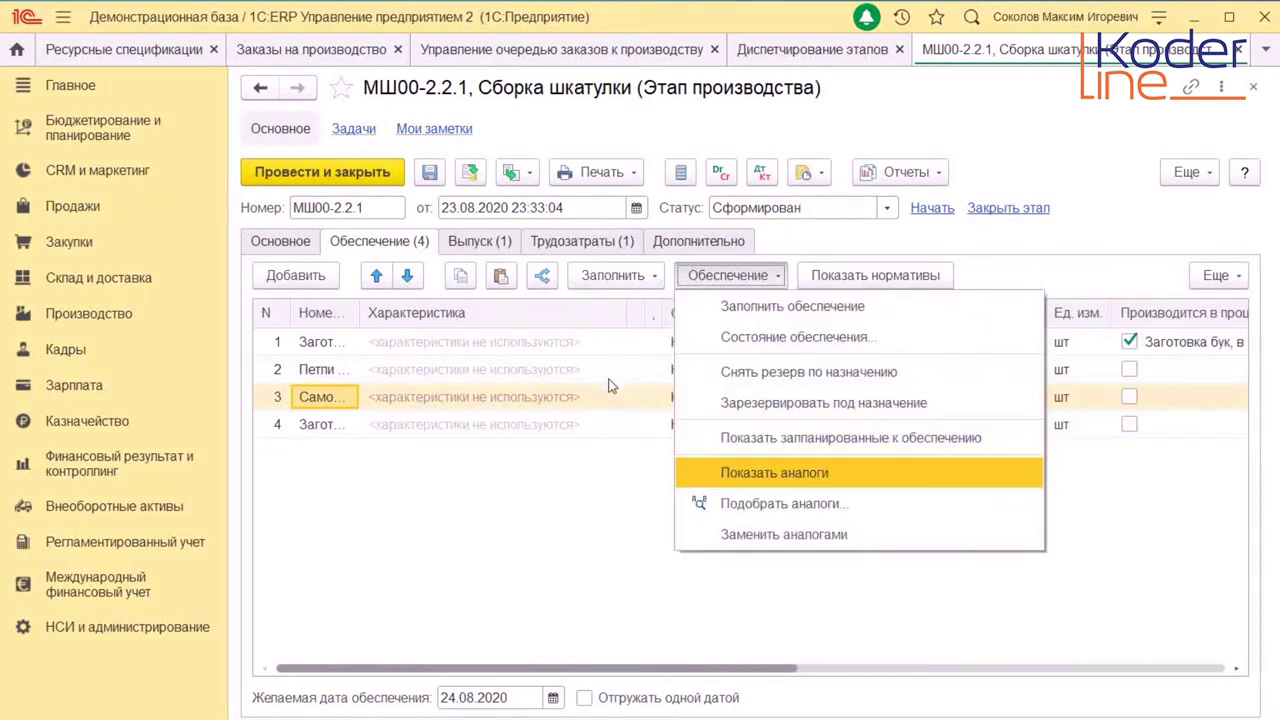
{"action": "key", "text": "Return"}
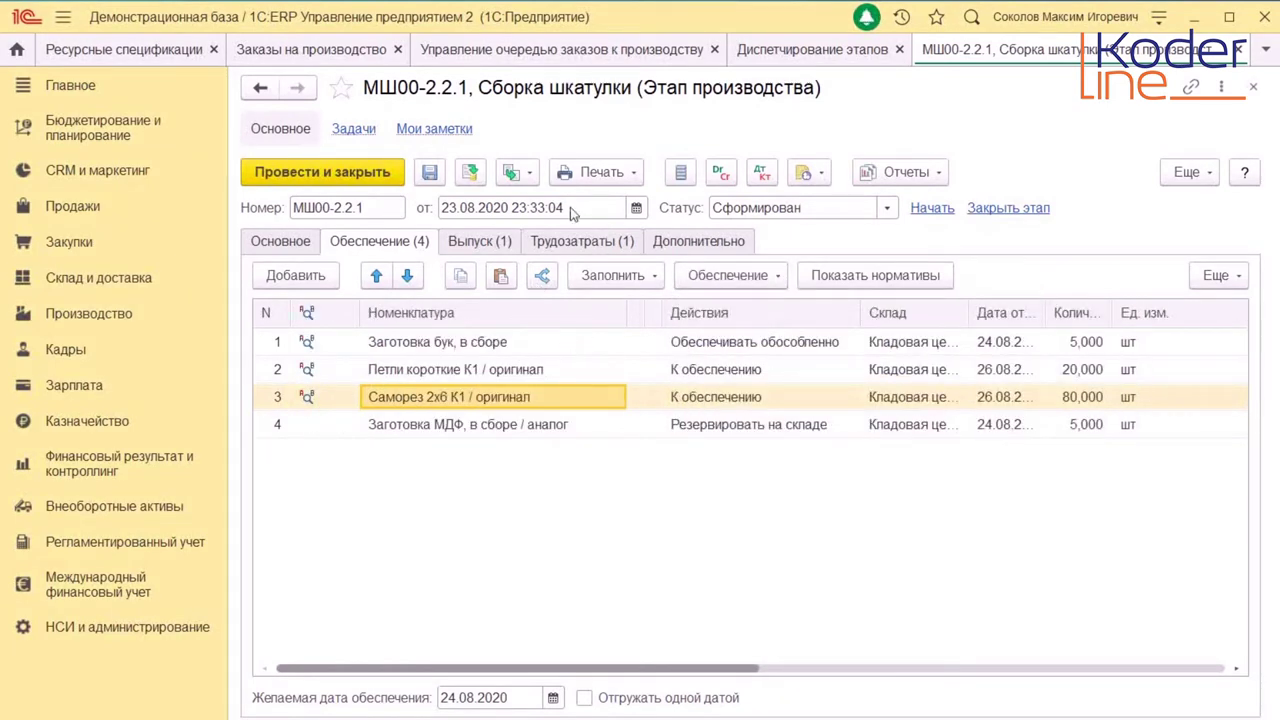
Look for analogues of "Саморез 2х6 К1 / оригинал" with "Подобрать аналоги" and close the dialog without replacing
{"action": "left_click", "coordinate": [730, 275]}
{"action": "key", "text": "Down"}
{"action": "key", "text": "Down"}
{"action": "key", "text": "Down"}
{"action": "key", "text": "Down"}
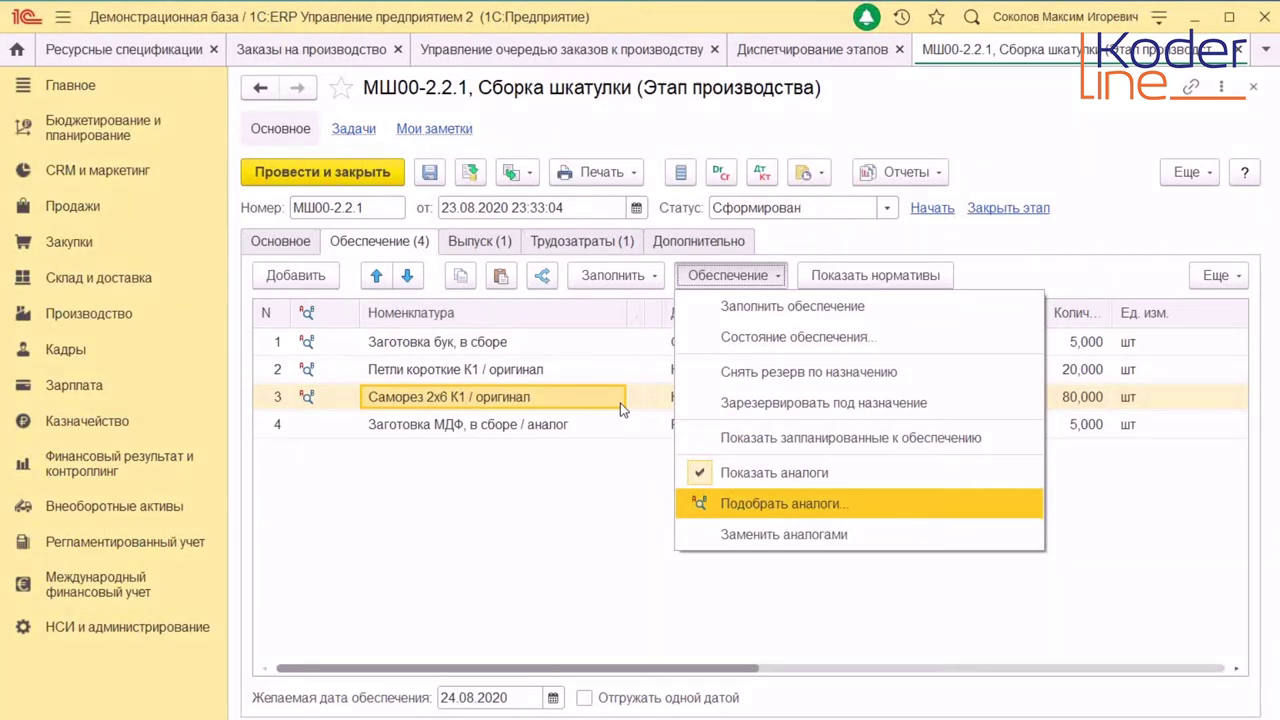
{"action": "key", "text": "Down"}
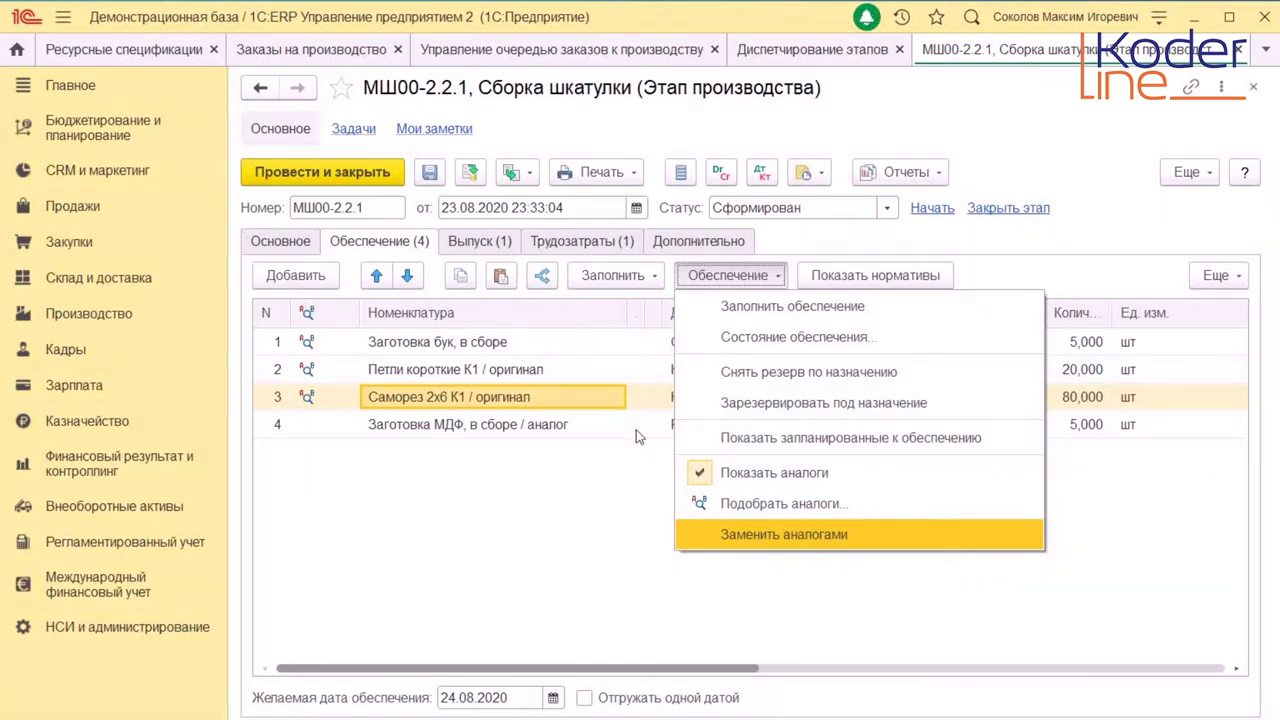
{"action": "key", "text": "Up"}
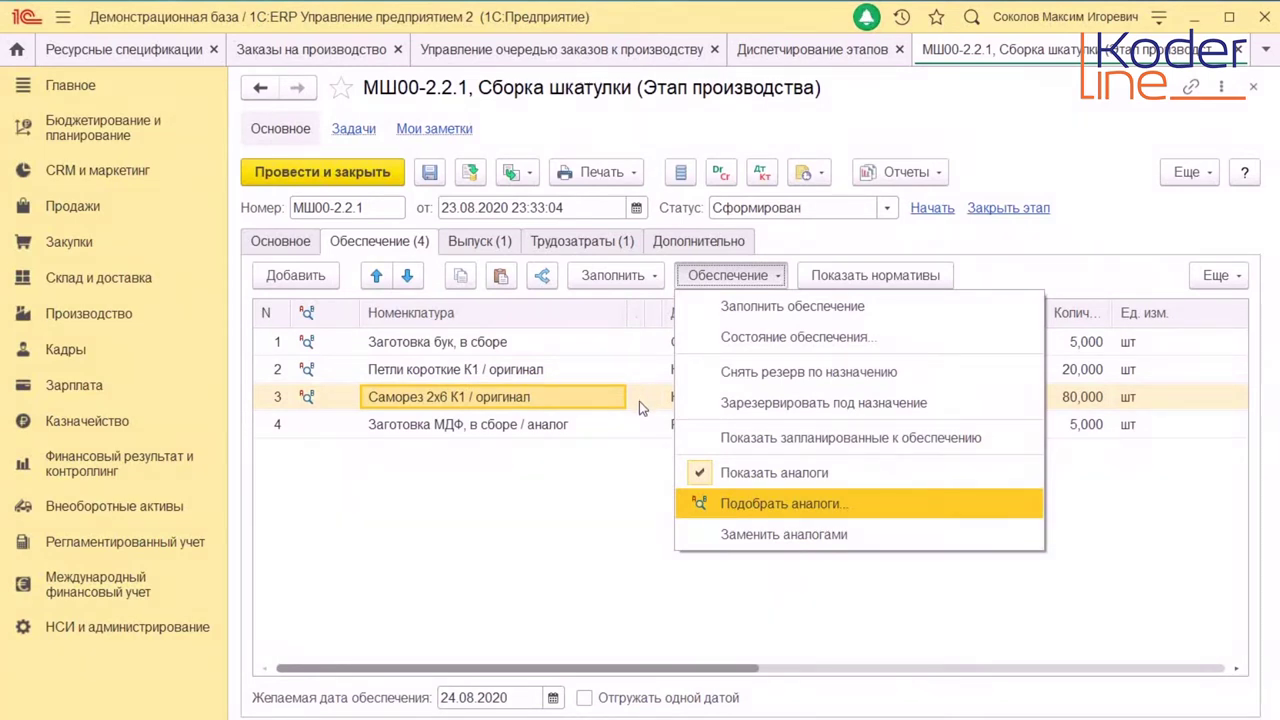
{"action": "key", "text": "Return"}
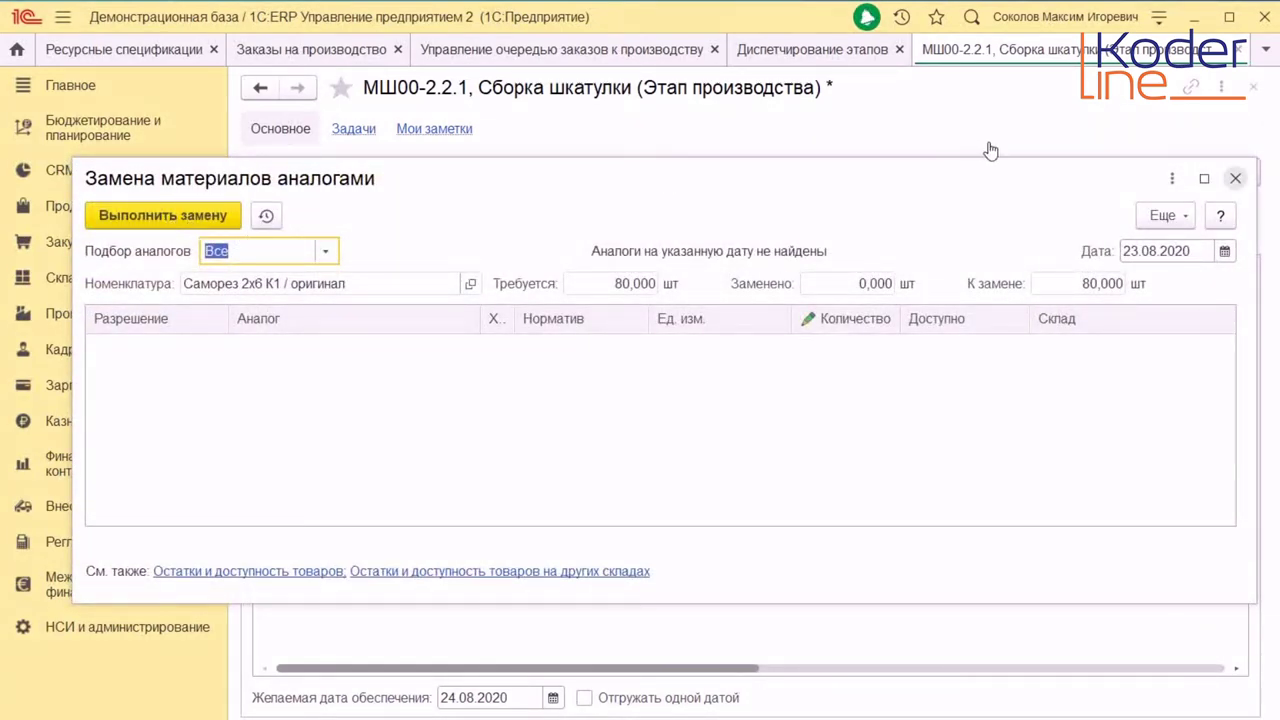
{"action": "key", "text": "Escape"}
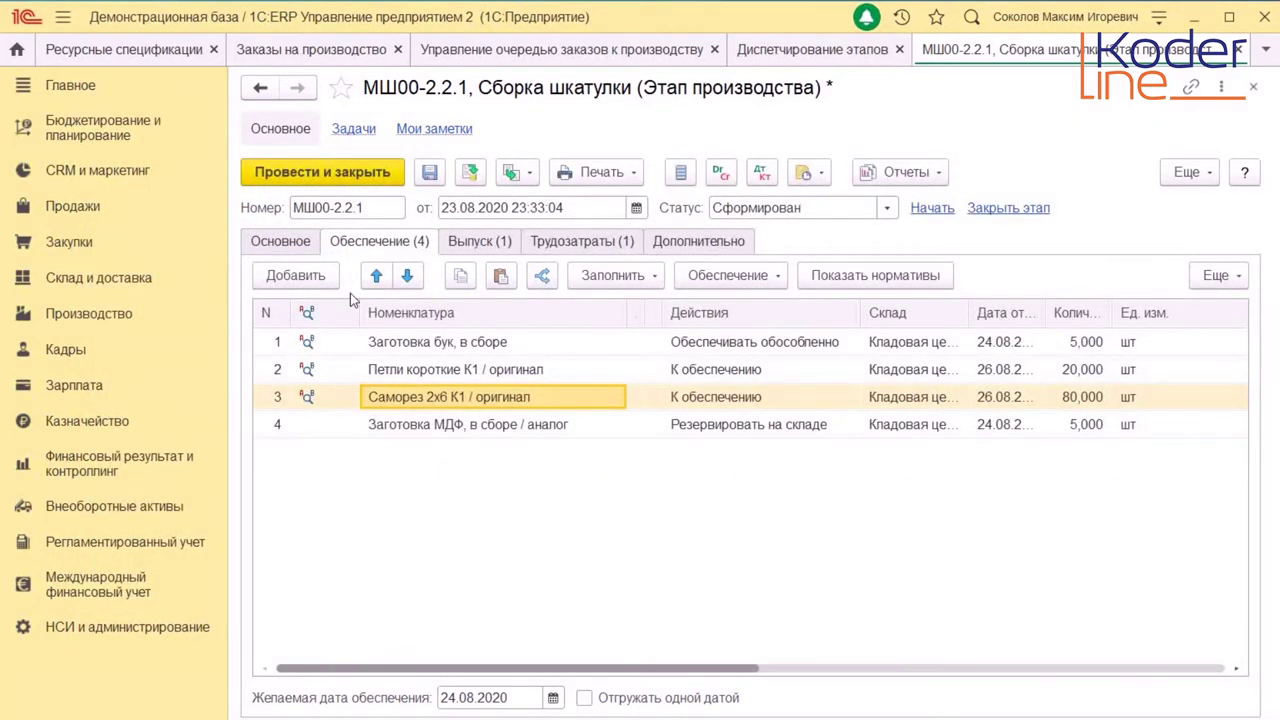
Open "Подобрать аналоги" for both "Петли короткие К1 / оригинал" and "Саморез 2х6 К1 / оригинал" of the "Сборка шкатулки" stage
{"action": "key", "text": "shift+Up"}
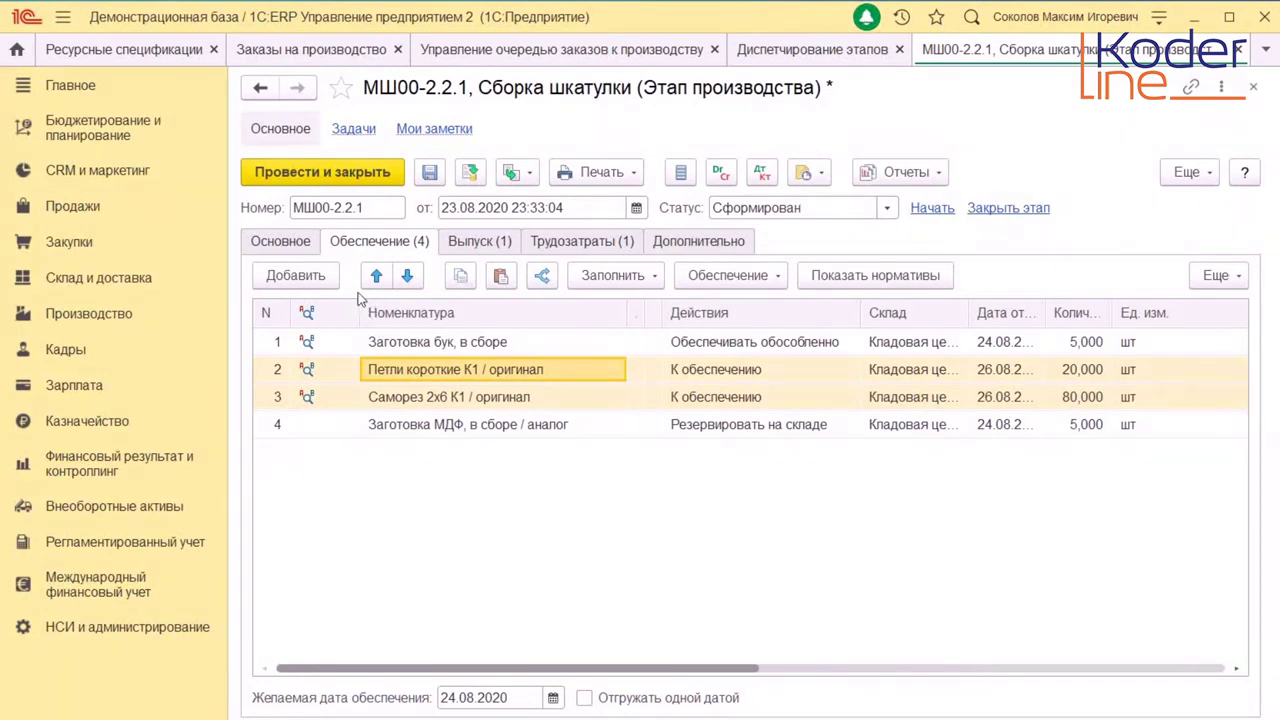
{"action": "left_click", "coordinate": [729, 275]}
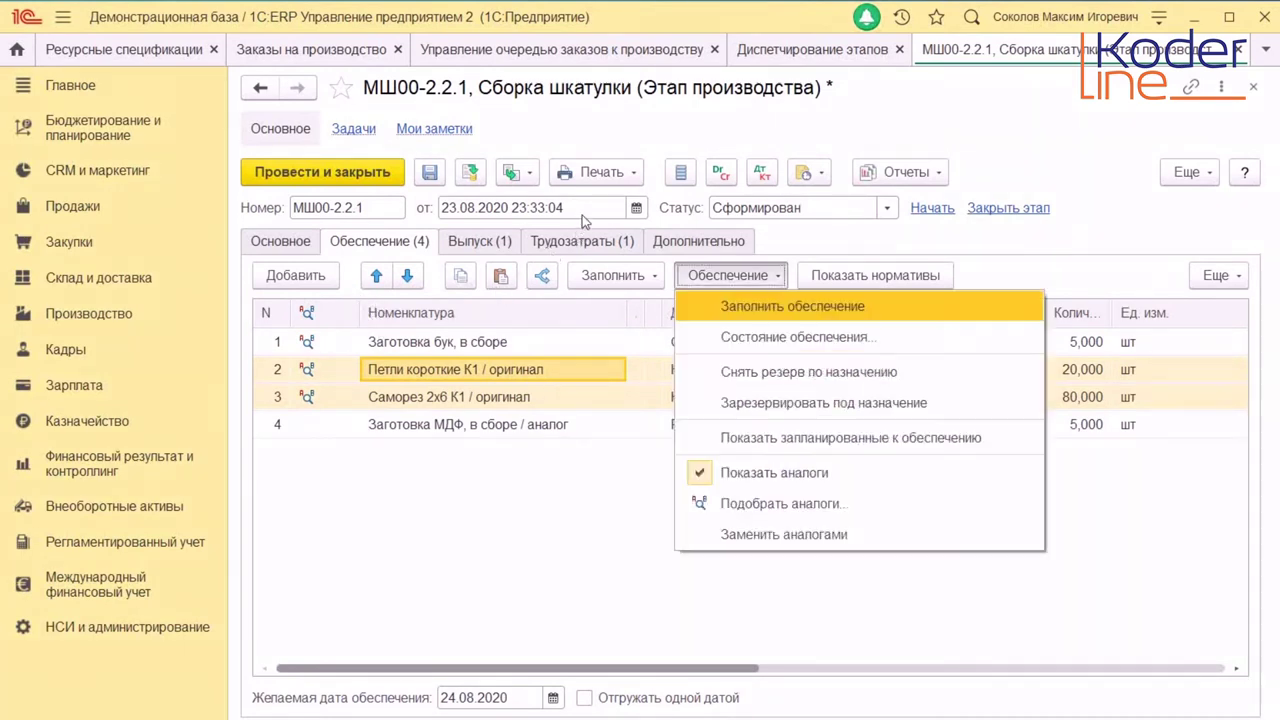
{"action": "key", "text": "Down"}
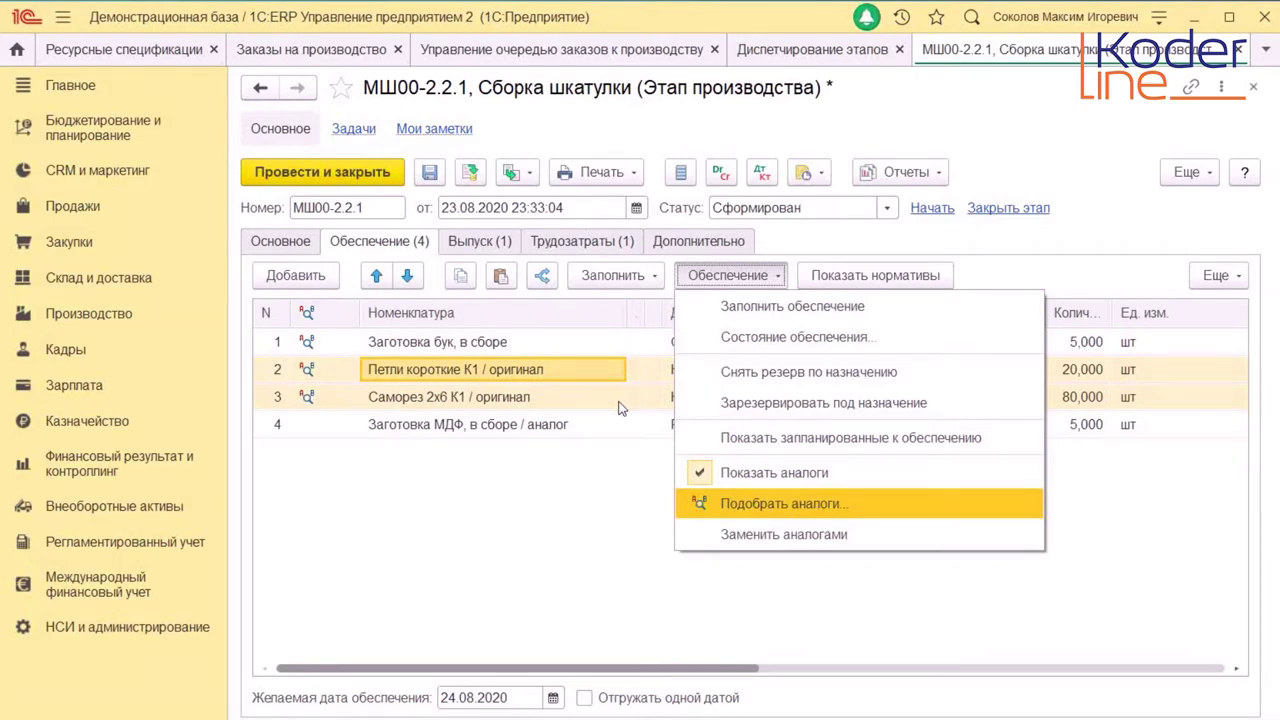
{"action": "key", "text": "Return"}
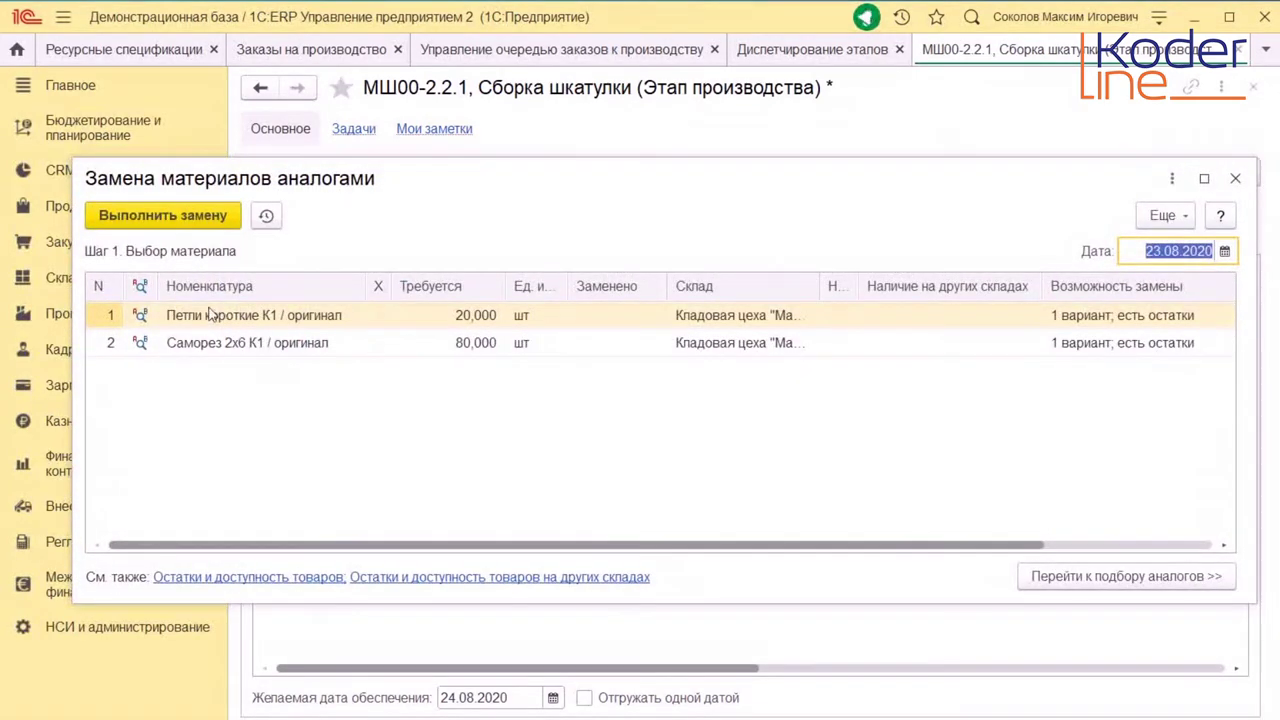
Replace the hinges and screws with 10 "Петли длинные Д2 / аналог" and 100 "Саморез 1х5 Д2 / аналог" as of 23.08.2020
{"action": "left_click", "coordinate": [1179, 251]}
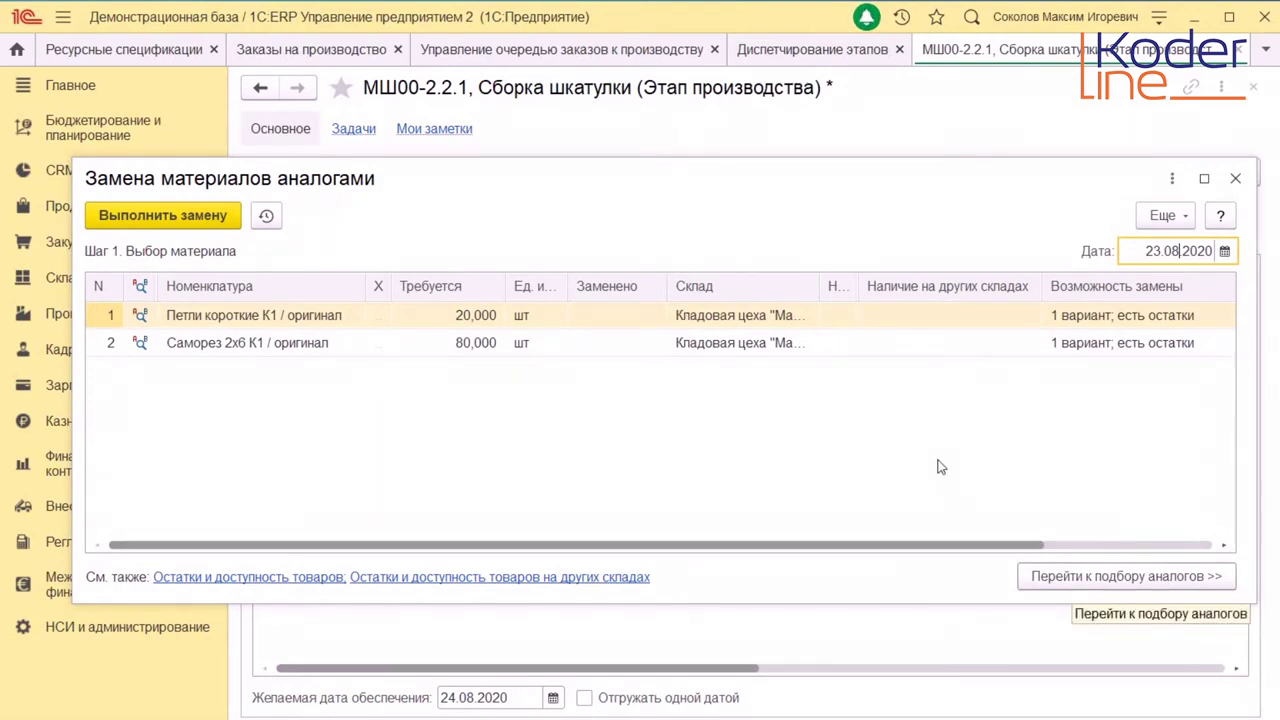
{"action": "key", "text": "ctrl+Return"}
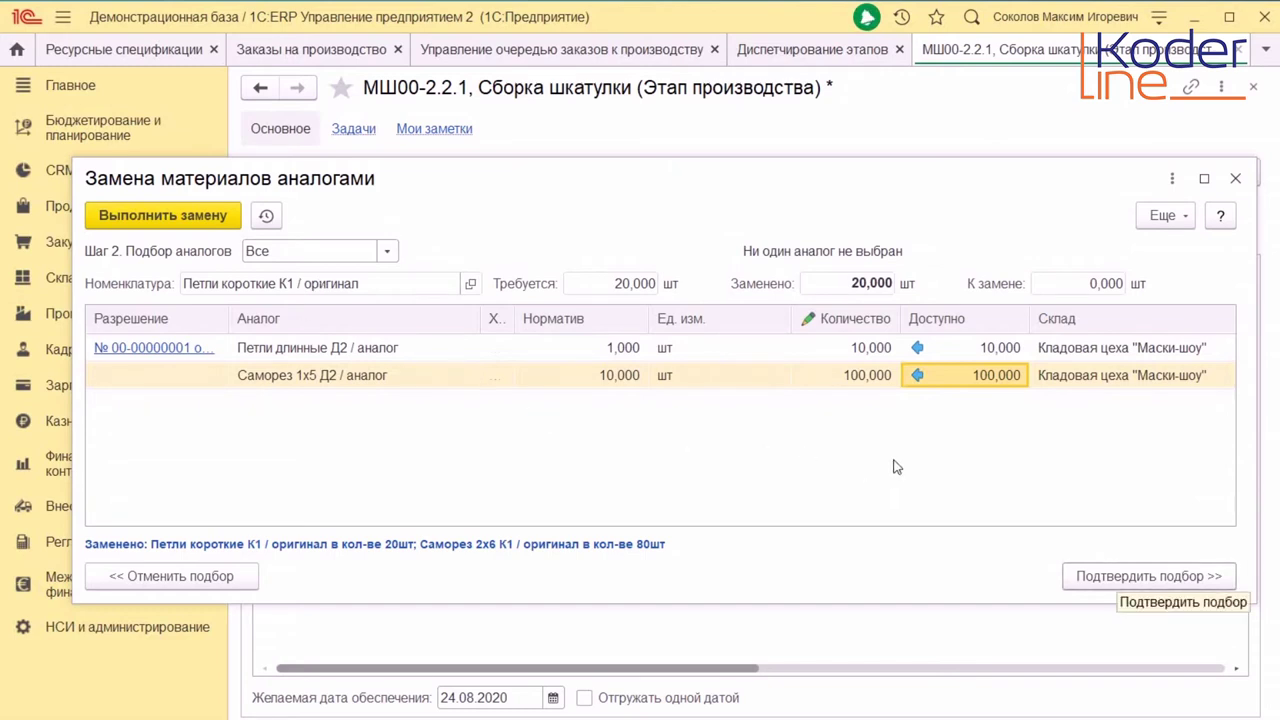
{"action": "key", "text": "ctrl+Return"}
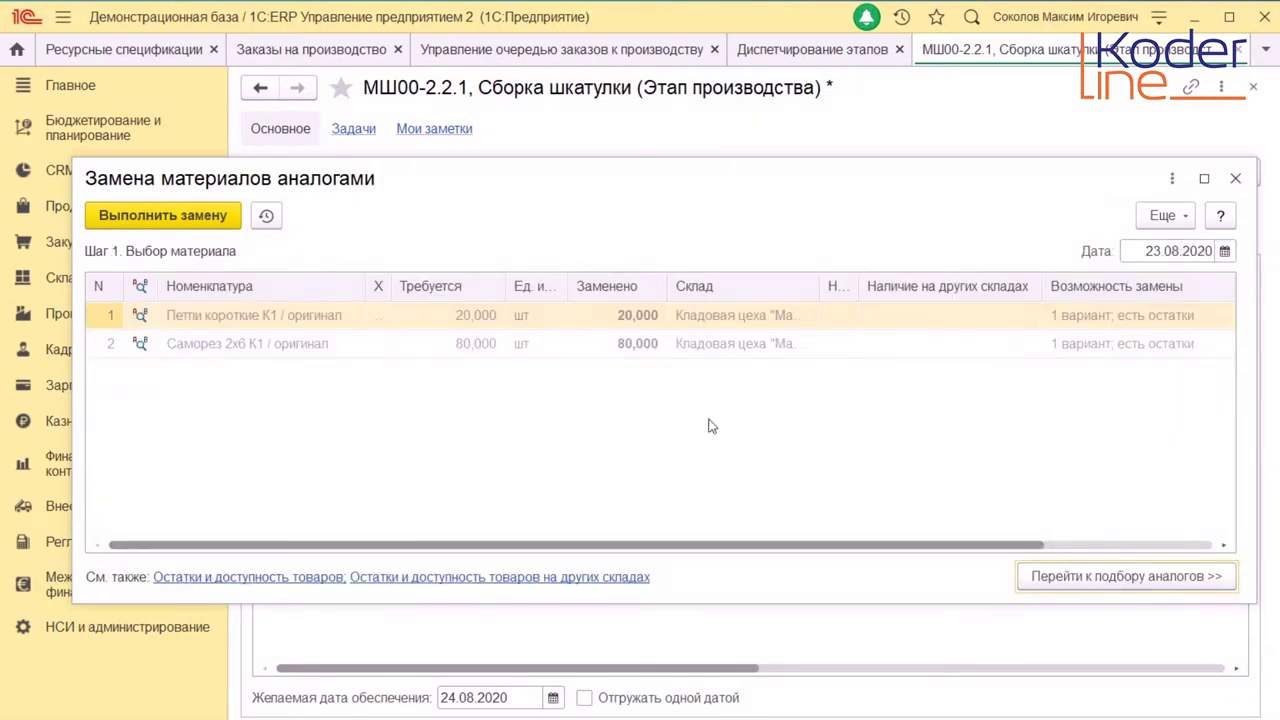
{"action": "key", "text": "ctrl+Return"}
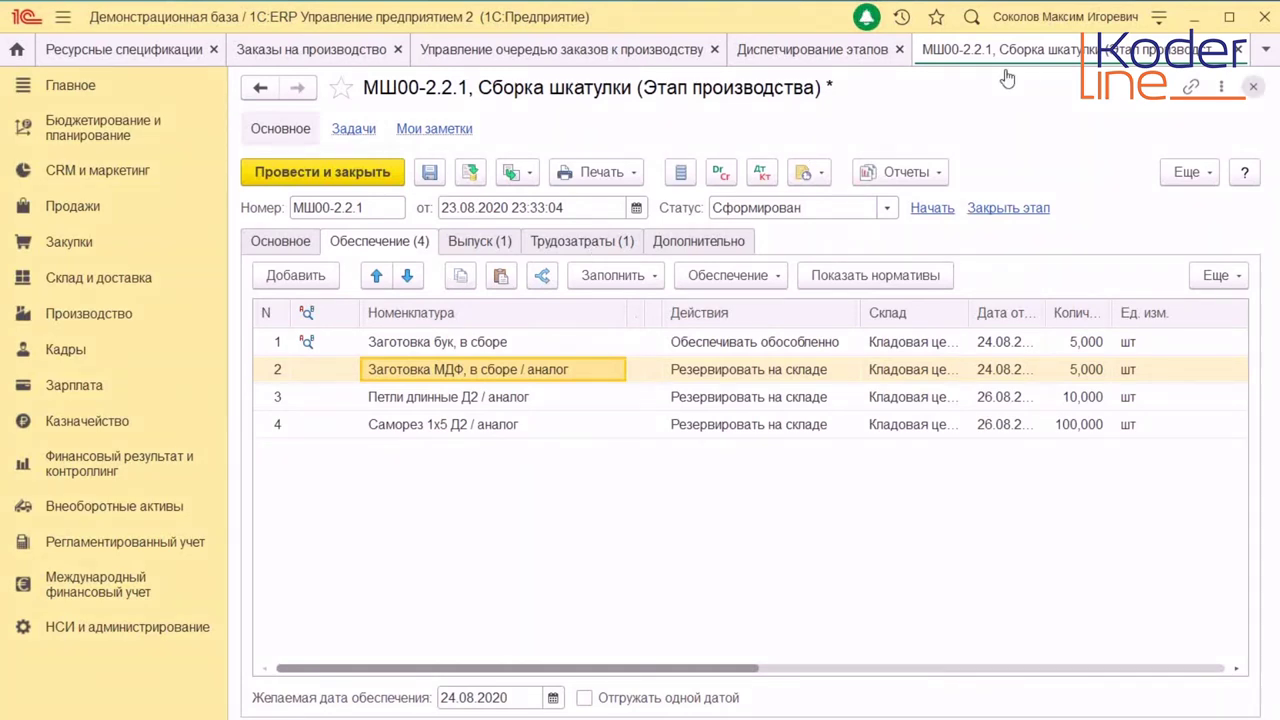
Close the "Сборка шкатулки" stage without saving its changes and close the stage dispatching list
{"action": "left_click", "coordinate": [1253, 86]}
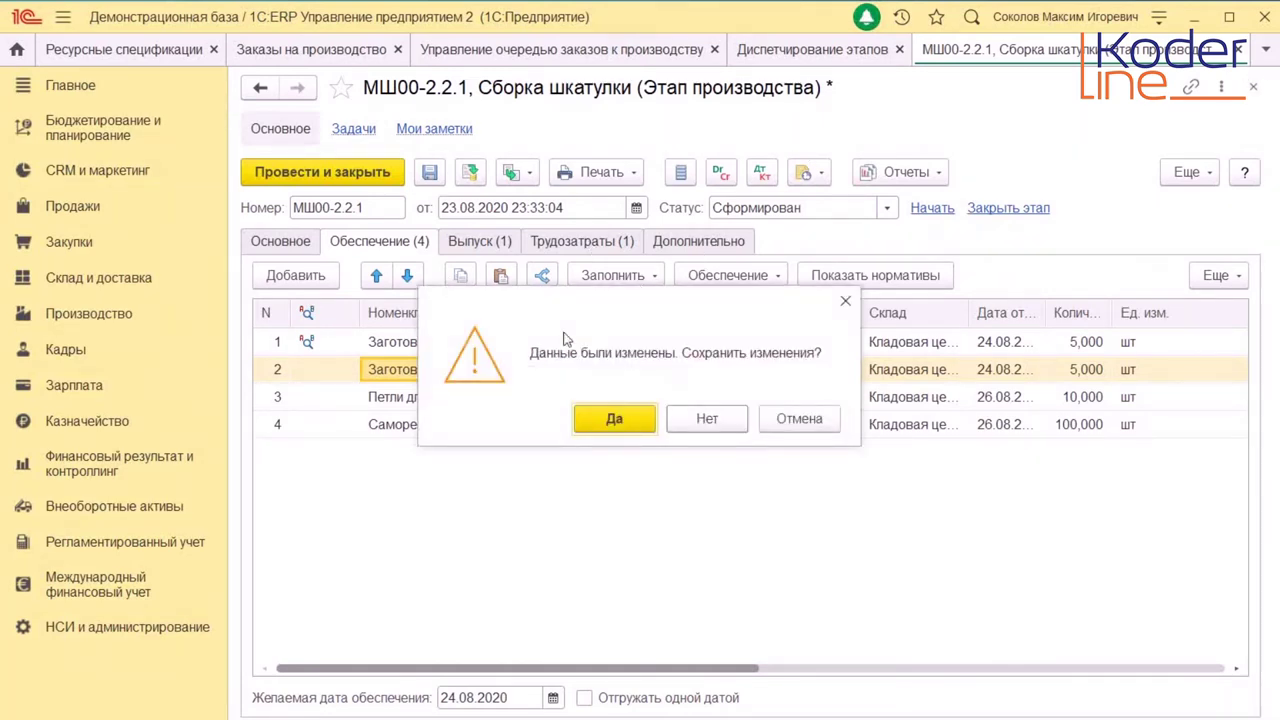
{"action": "key", "text": "Tab"}
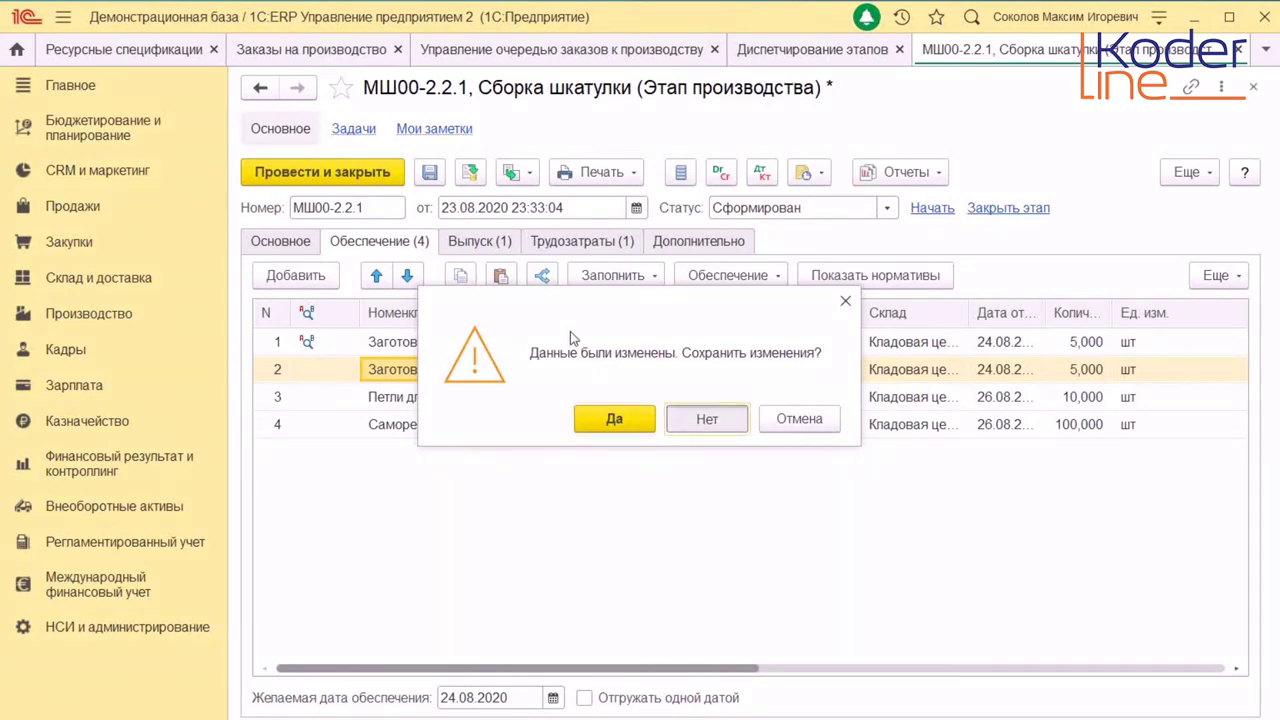
{"action": "key", "text": "Return"}
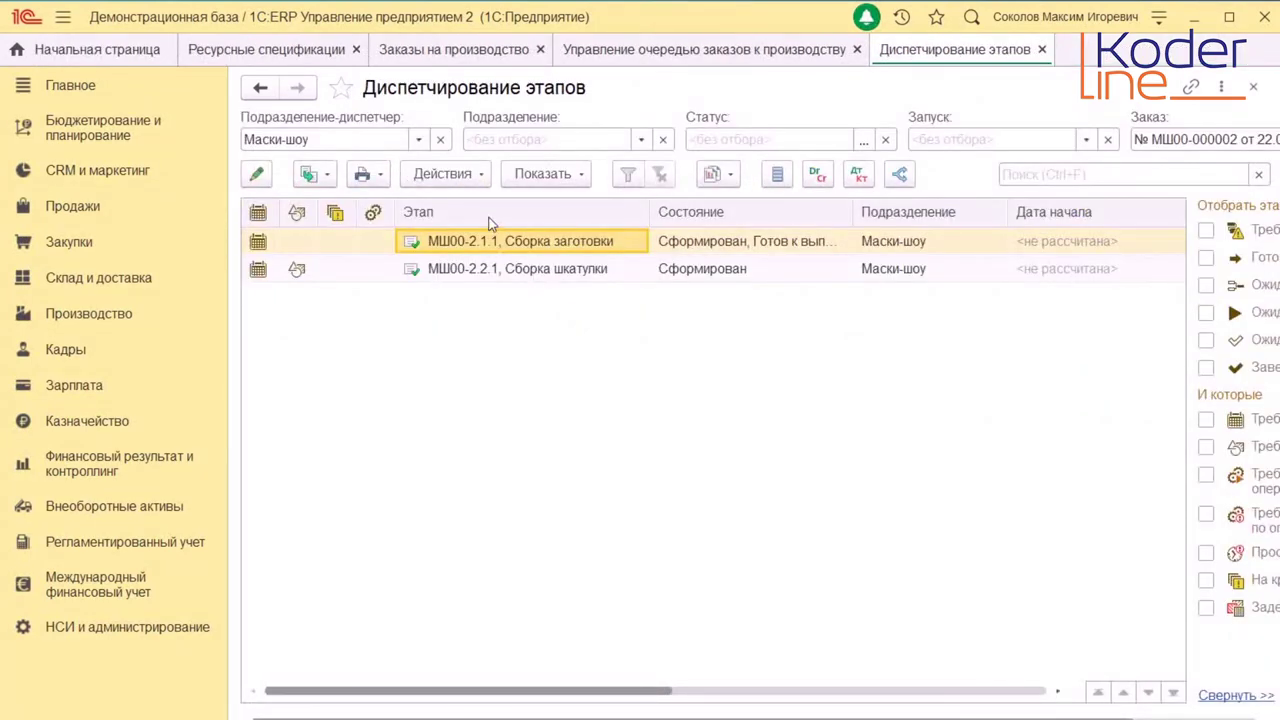
{"action": "left_click", "coordinate": [1042, 49]}
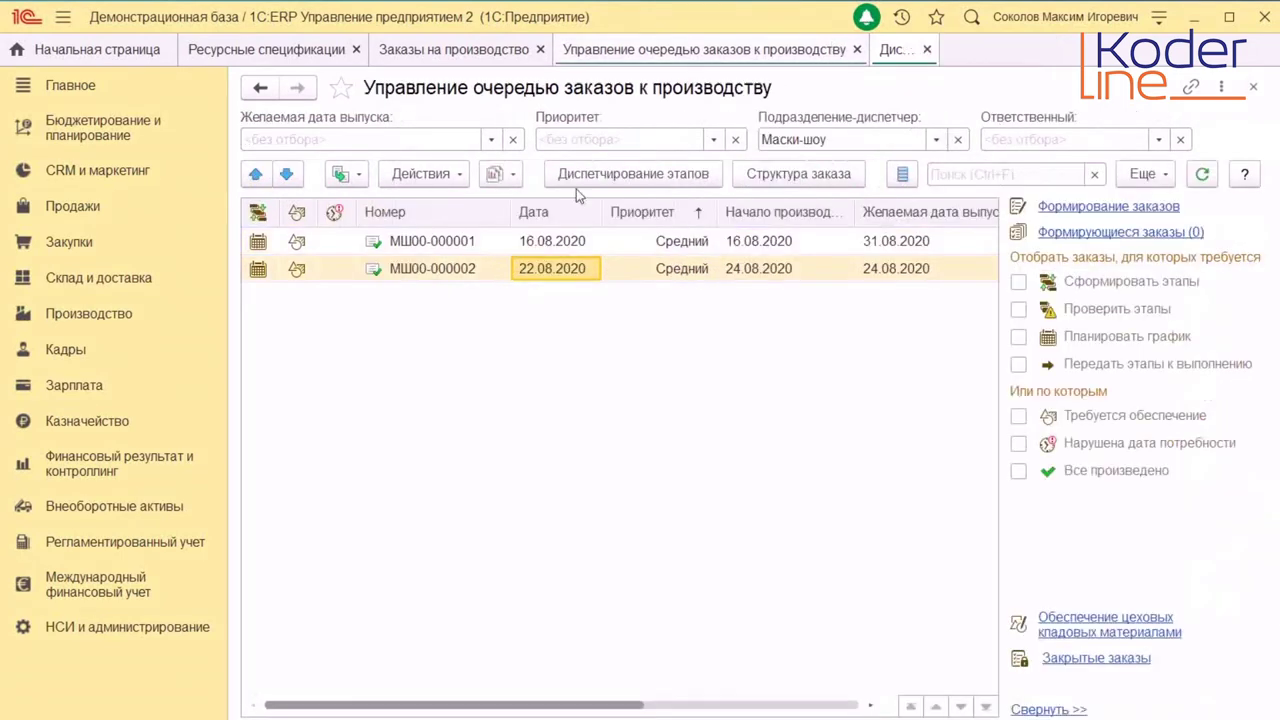
Mark all production stages of the order dated 22.08.2020 for deletion in the production order queue
{"action": "right_click", "coordinate": [559, 271]}
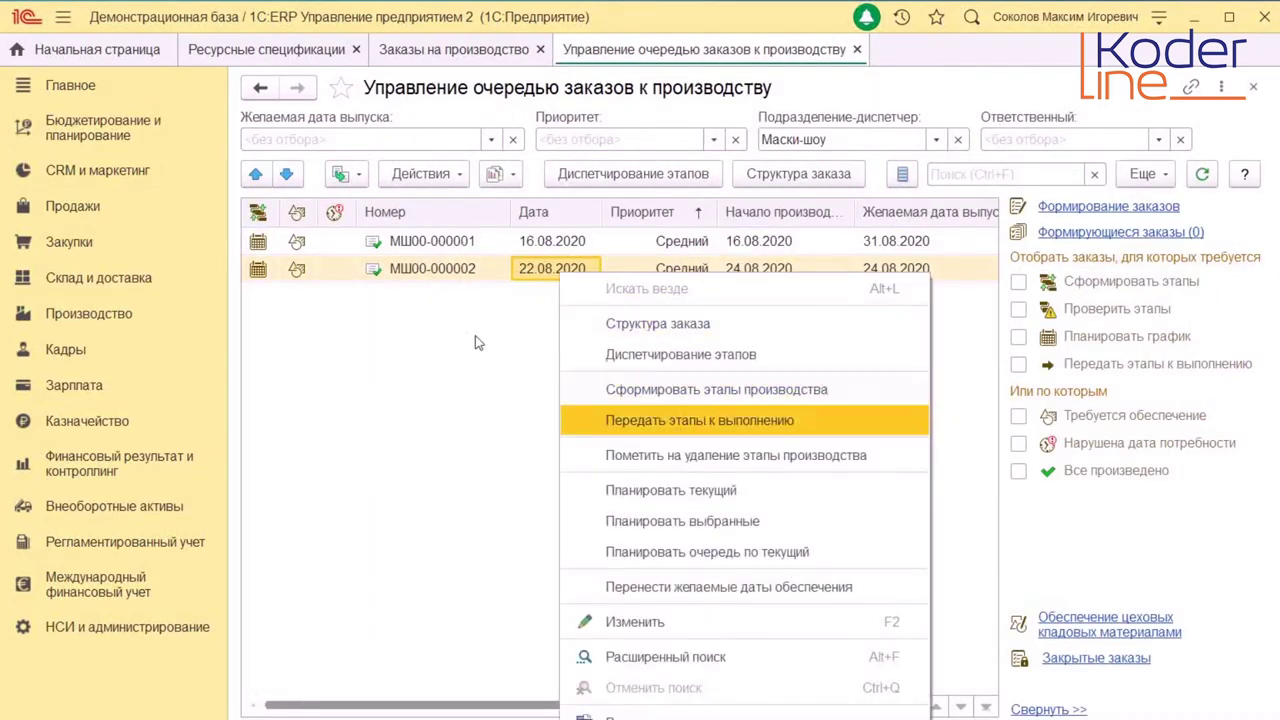
{"action": "key", "text": "Down"}
{"action": "key", "text": "Down"}
{"action": "key", "text": "Return"}
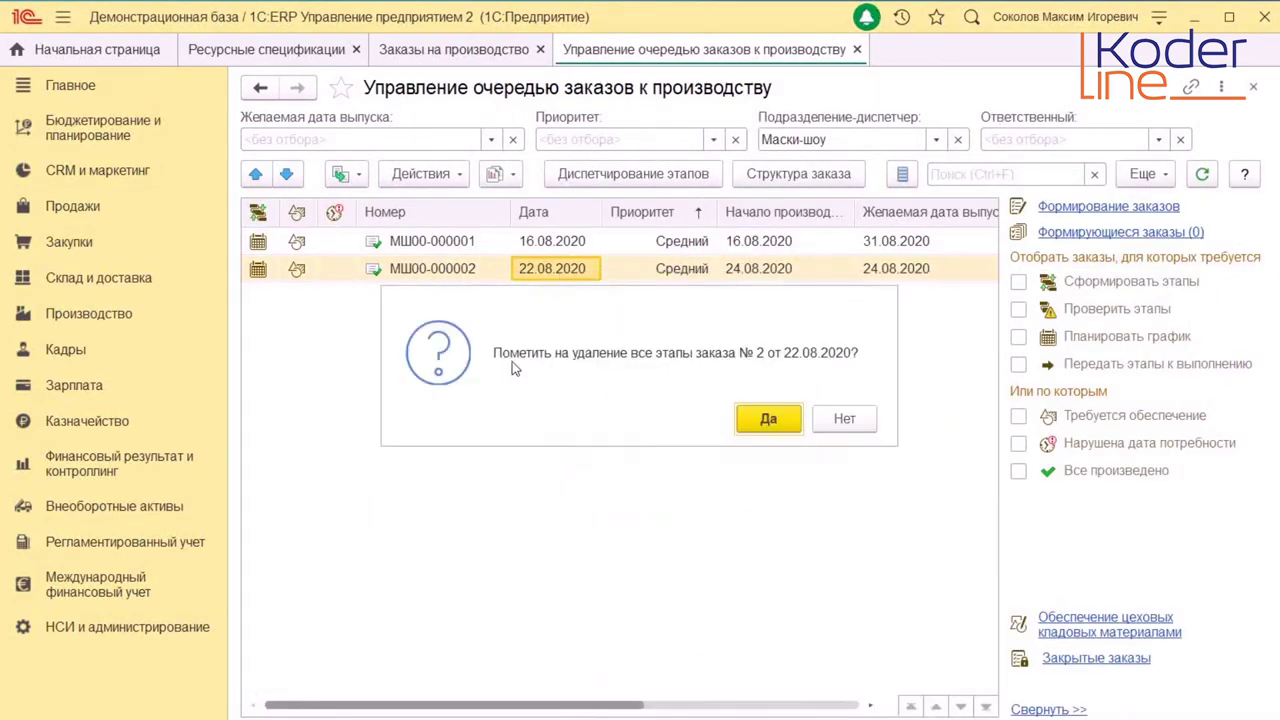
{"action": "key", "text": "Return"}
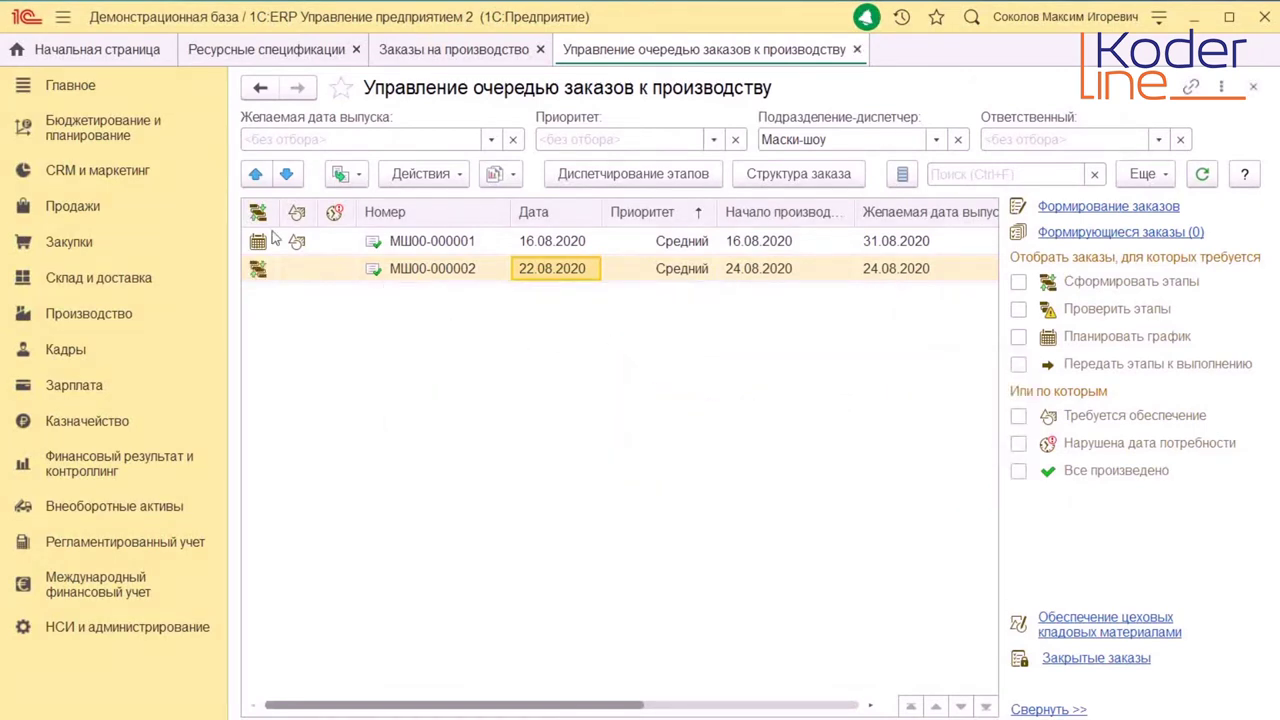
Open the material substitution permission dated 20.08.2020 with the usage note "Без ограничений" from the production section's permissions list
{"action": "left_click", "coordinate": [252, 49]}
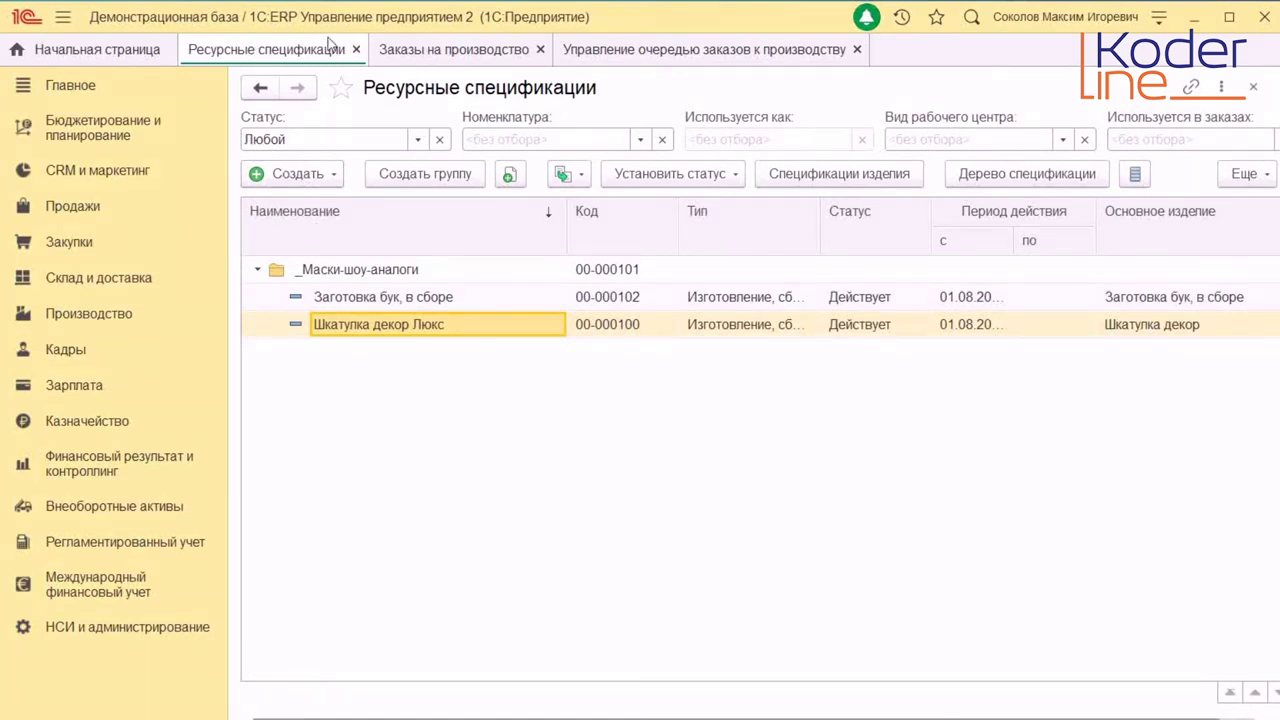
{"action": "left_click", "coordinate": [88, 313]}
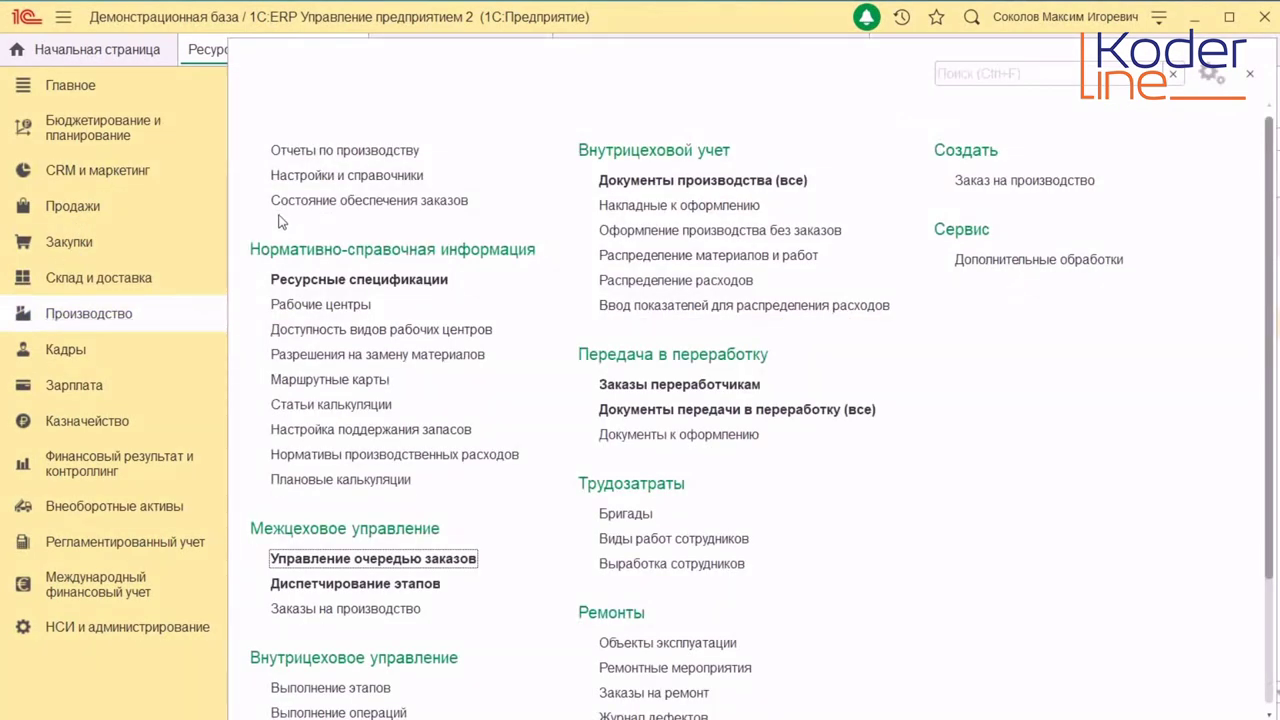
{"action": "key", "text": "Return"}
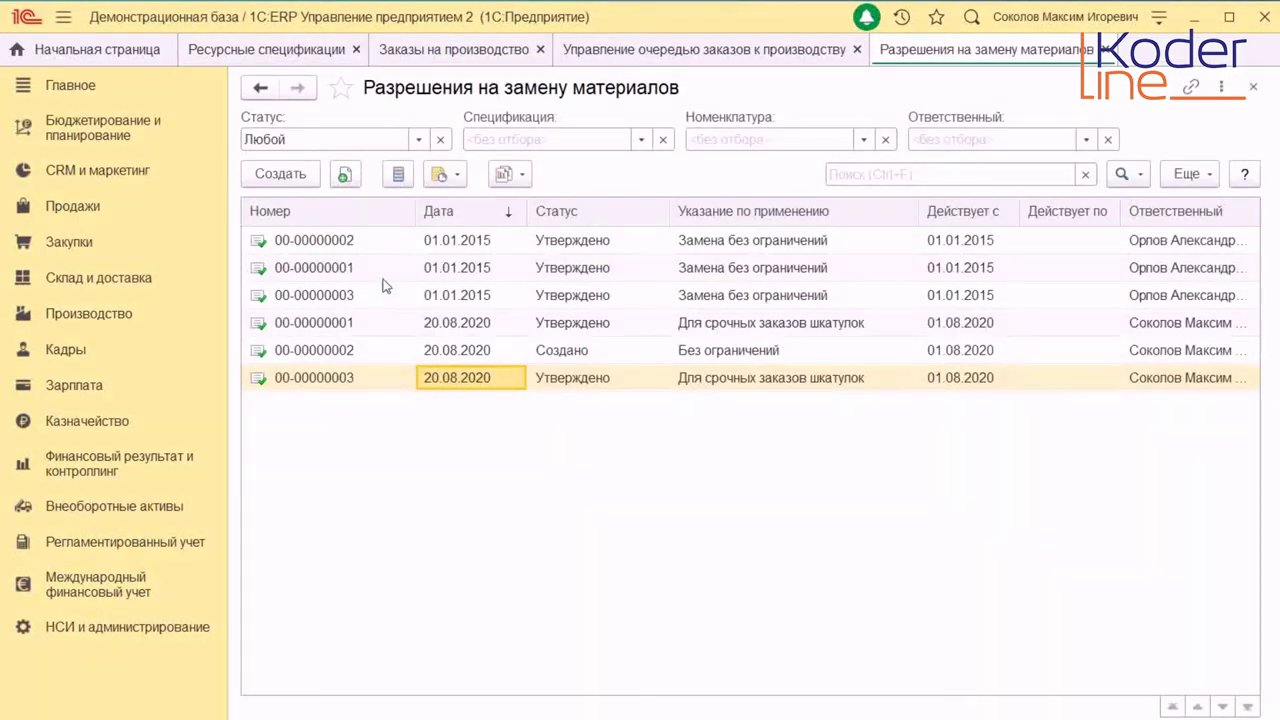
{"action": "key", "text": "Up"}
{"action": "key", "text": "Return"}
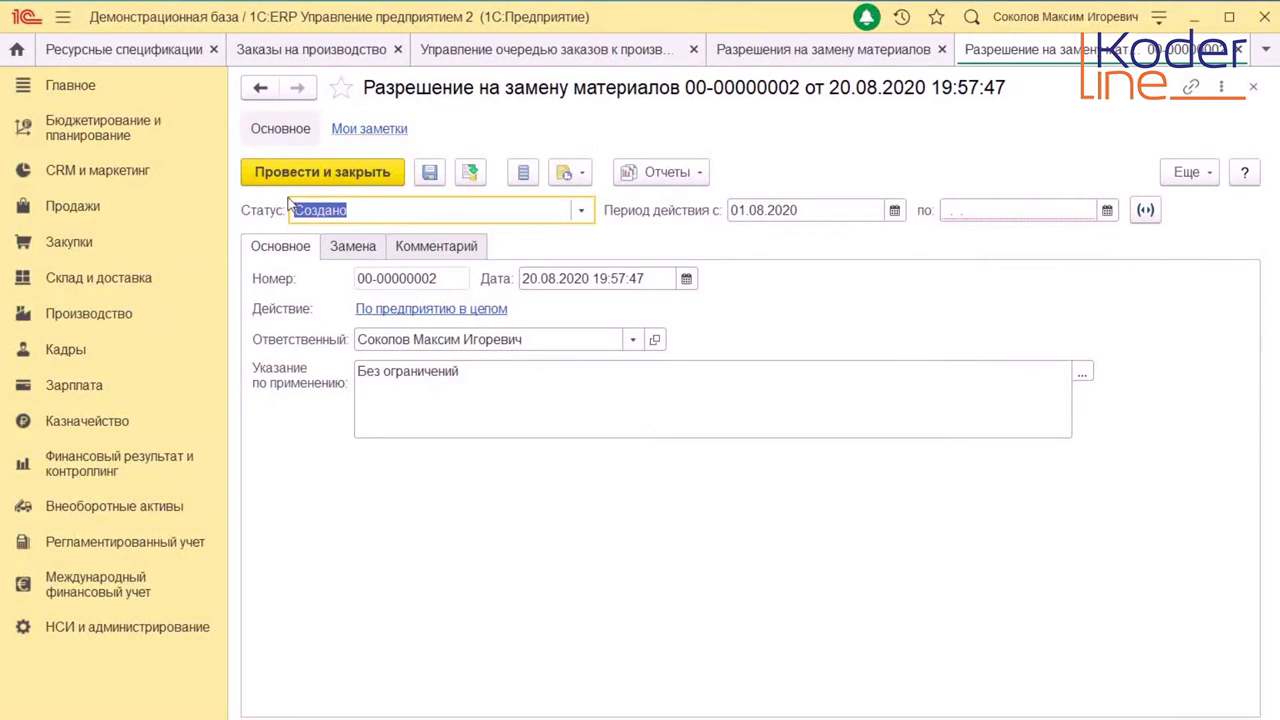
Review the permission's replacement sets, set its status to "Утверждено", then post and close it
{"action": "key", "text": "ctrl+Page_Down"}
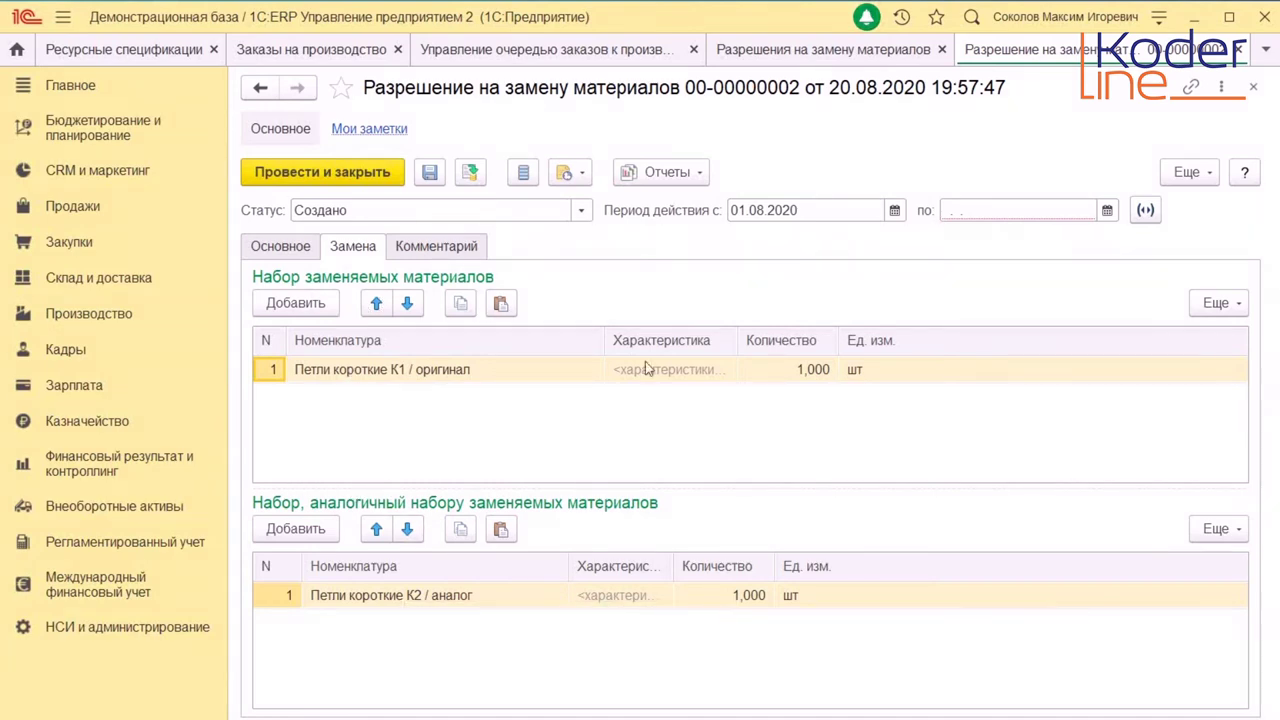
{"action": "left_click", "coordinate": [308, 208]}
{"action": "key", "text": "Down"}
{"action": "key", "text": "Return"}
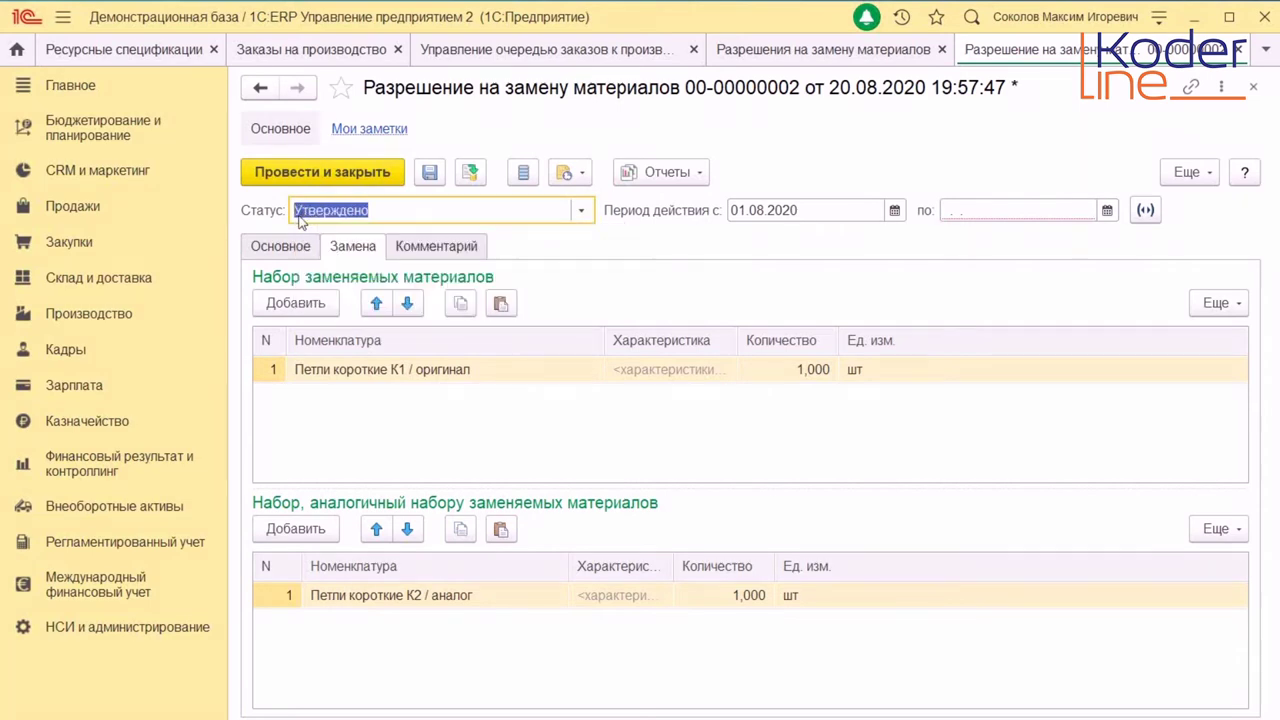
{"action": "left_click", "coordinate": [268, 245]}
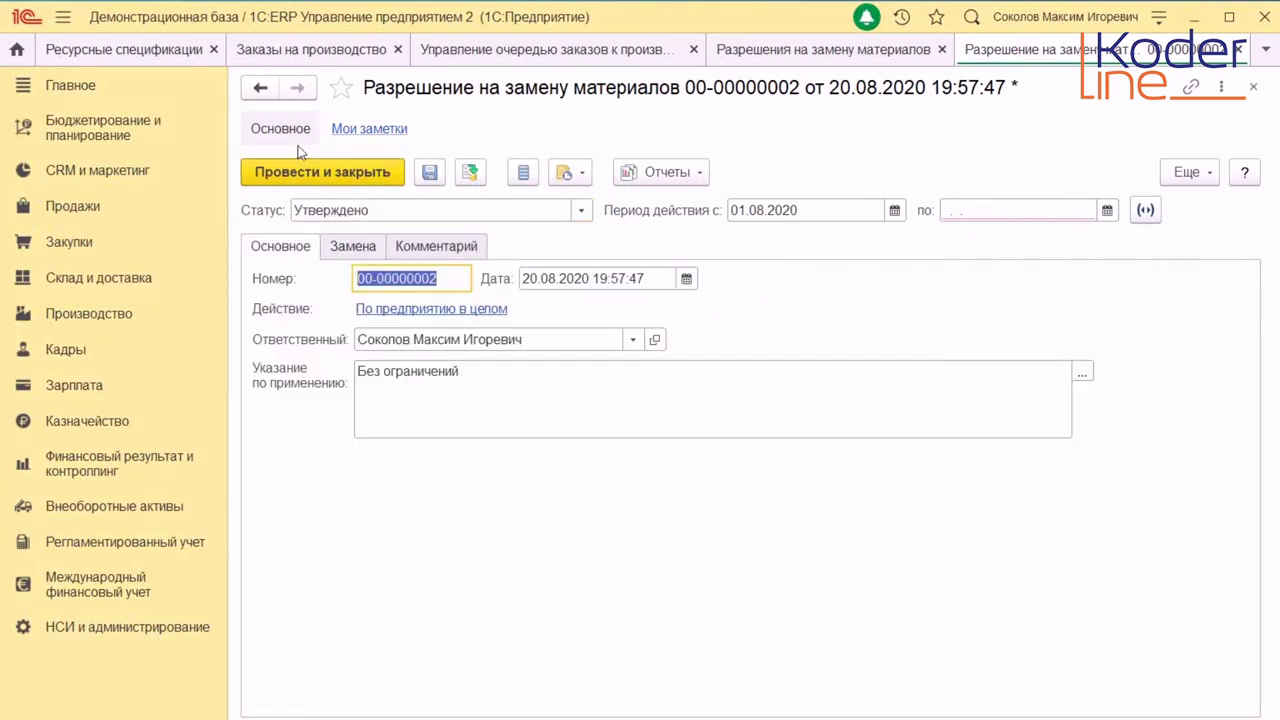
{"action": "key", "text": "ctrl+Return"}
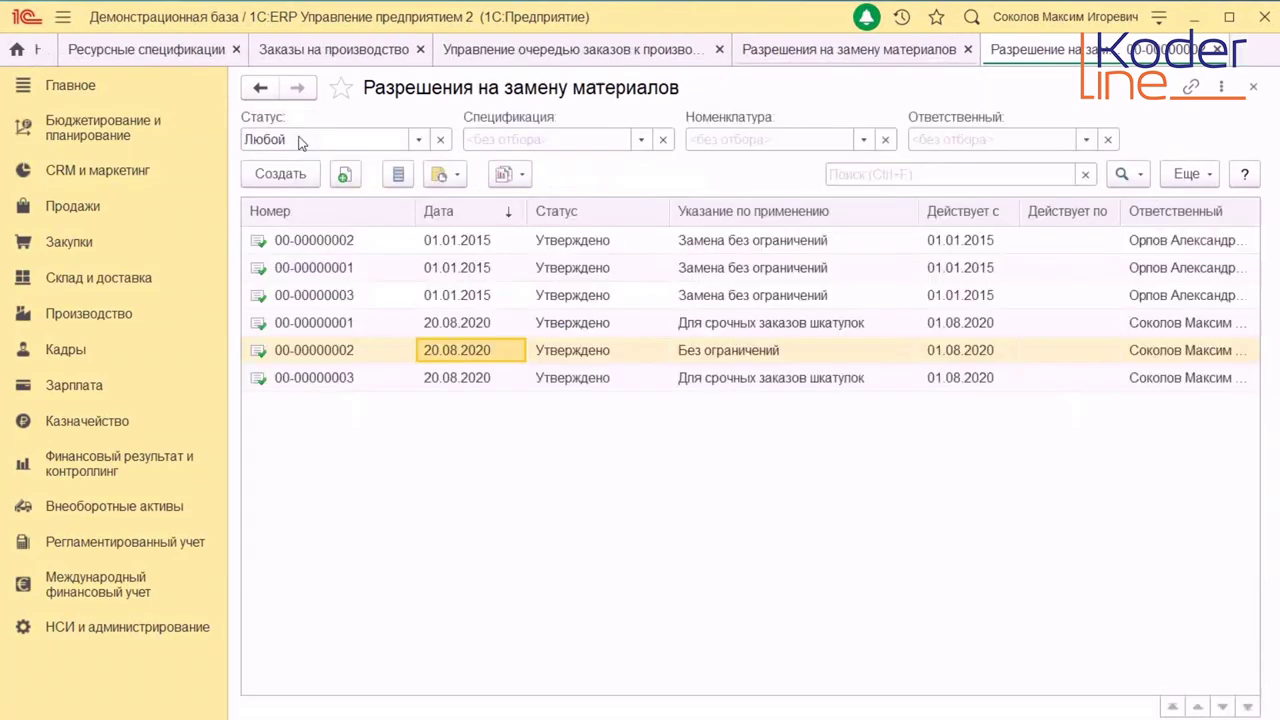
Start "Сформировать этапы производства" for the order dated 22.08.2020 in the production order queue
{"action": "left_click", "coordinate": [566, 50]}
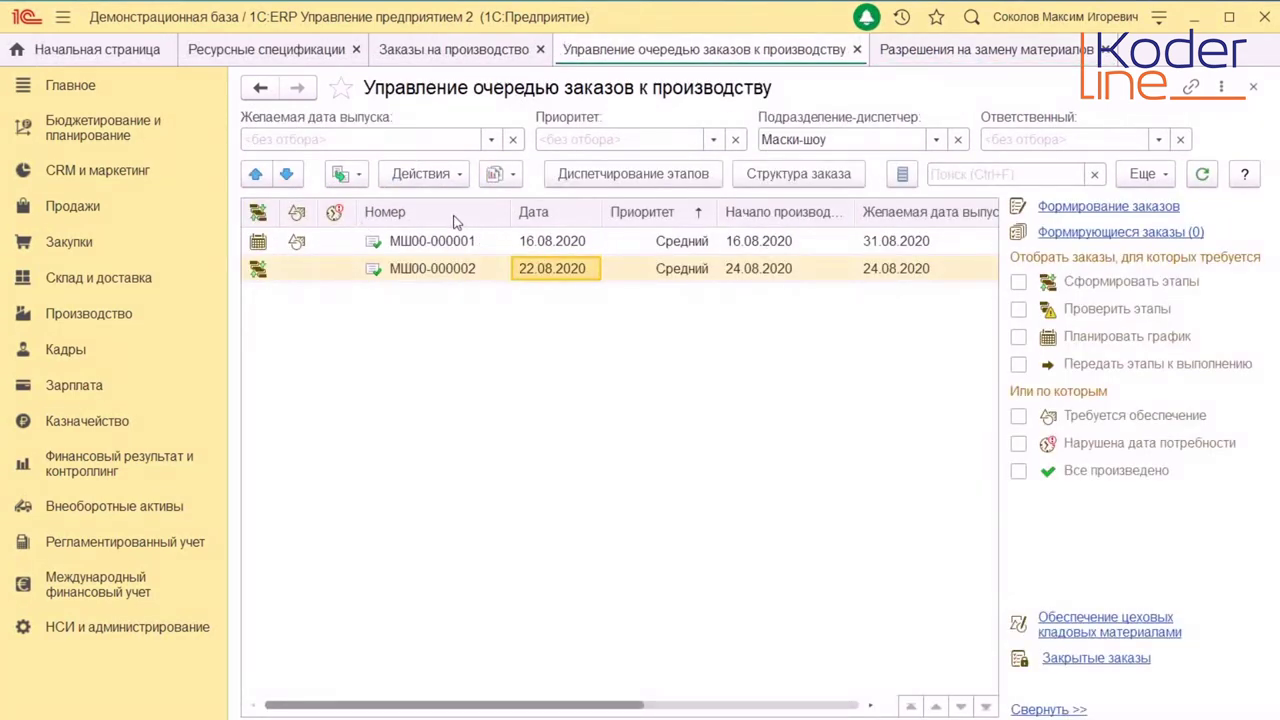
{"action": "right_click", "coordinate": [566, 268]}
{"action": "key", "text": "Down"}
{"action": "key", "text": "Down"}
{"action": "key", "text": "Down"}
{"action": "key", "text": "Down"}
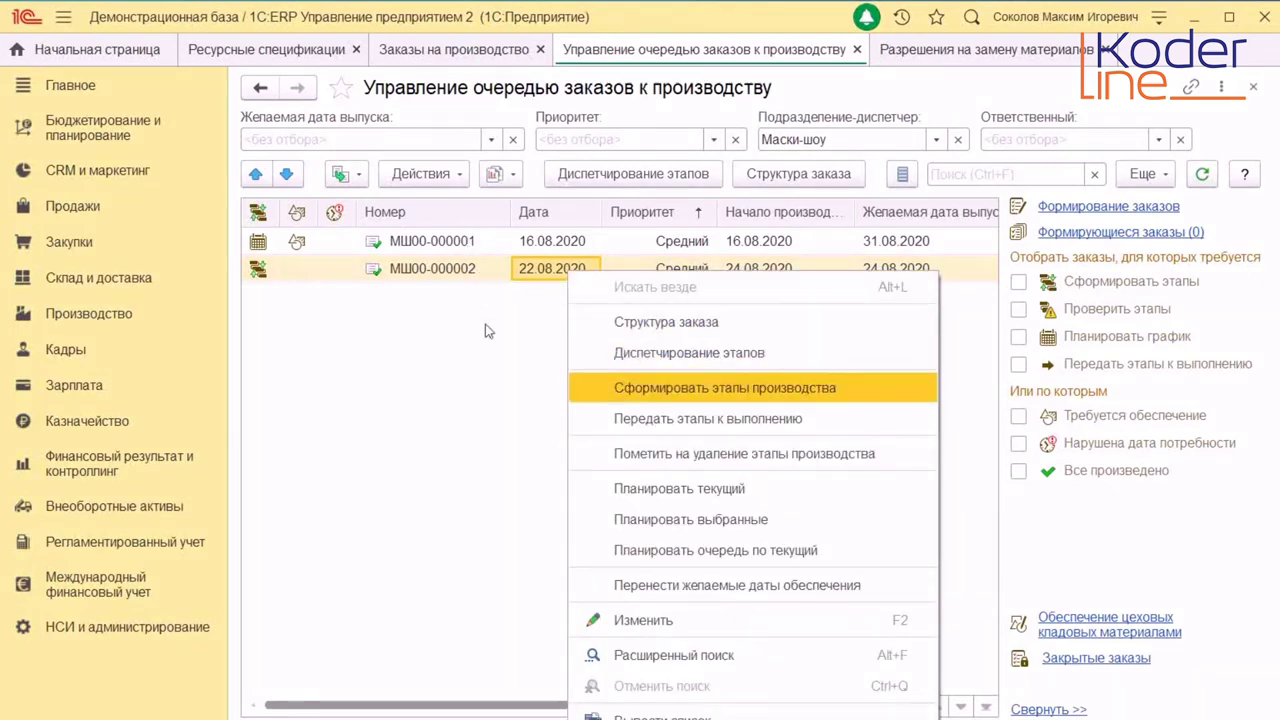
{"action": "key", "text": "Up"}
{"action": "key", "text": "Return"}
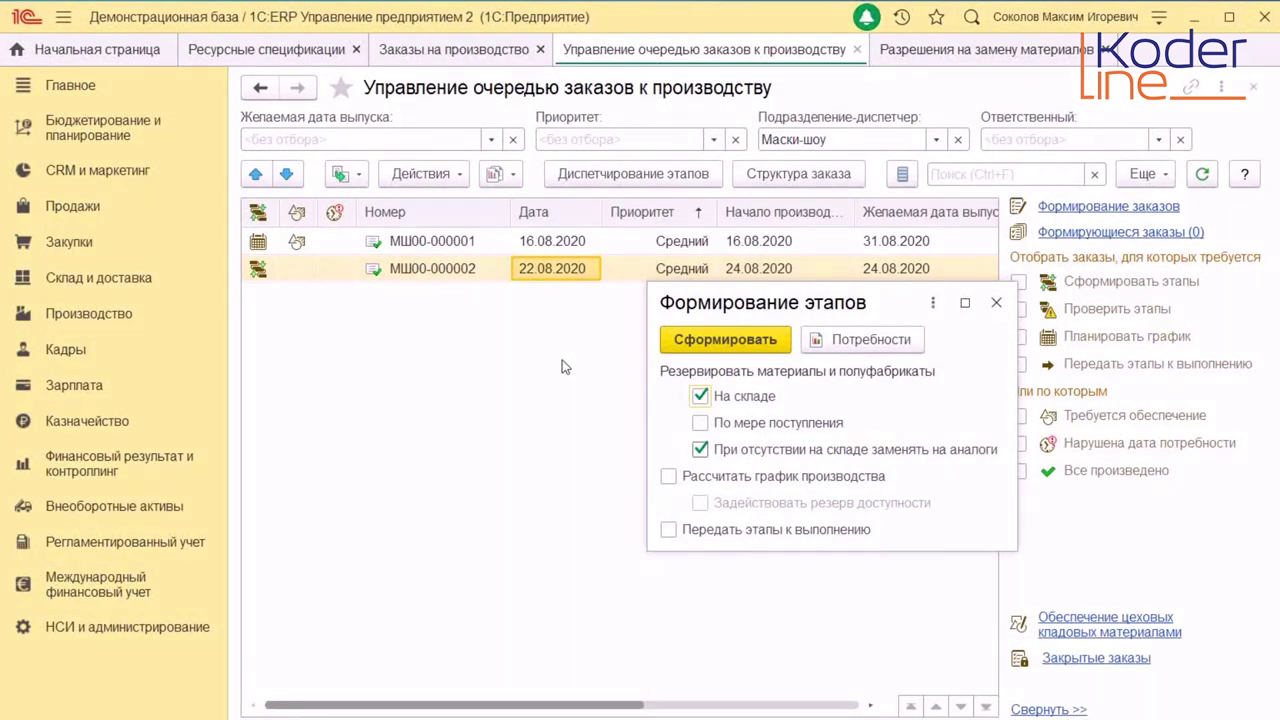
Generate the stages with "По мере поступления" reservation enabled and "При отсутствии на складе заменять на аналоги" disabled
{"action": "key", "text": "Tab"}
{"action": "key", "text": "Tab"}
{"action": "key", "text": "space"}
{"action": "key", "text": "shift+Tab"}
{"action": "key", "text": "space"}
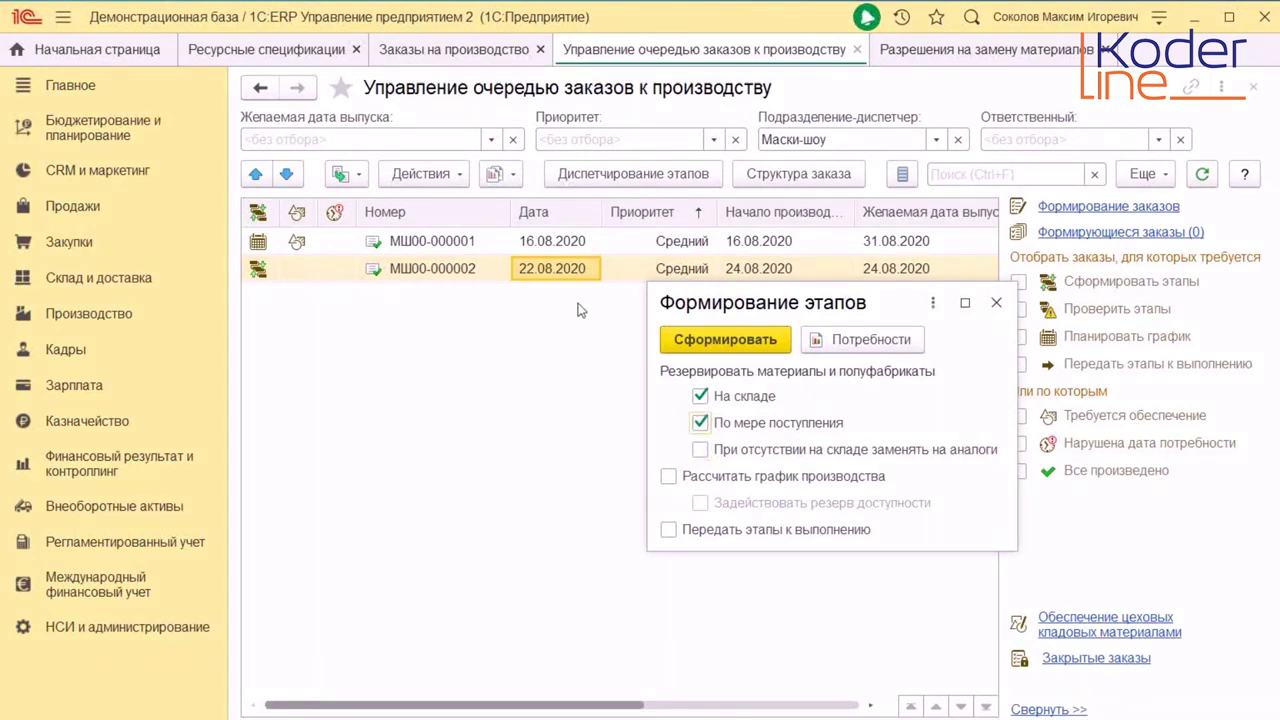
{"action": "key", "text": "ctrl+Return"}
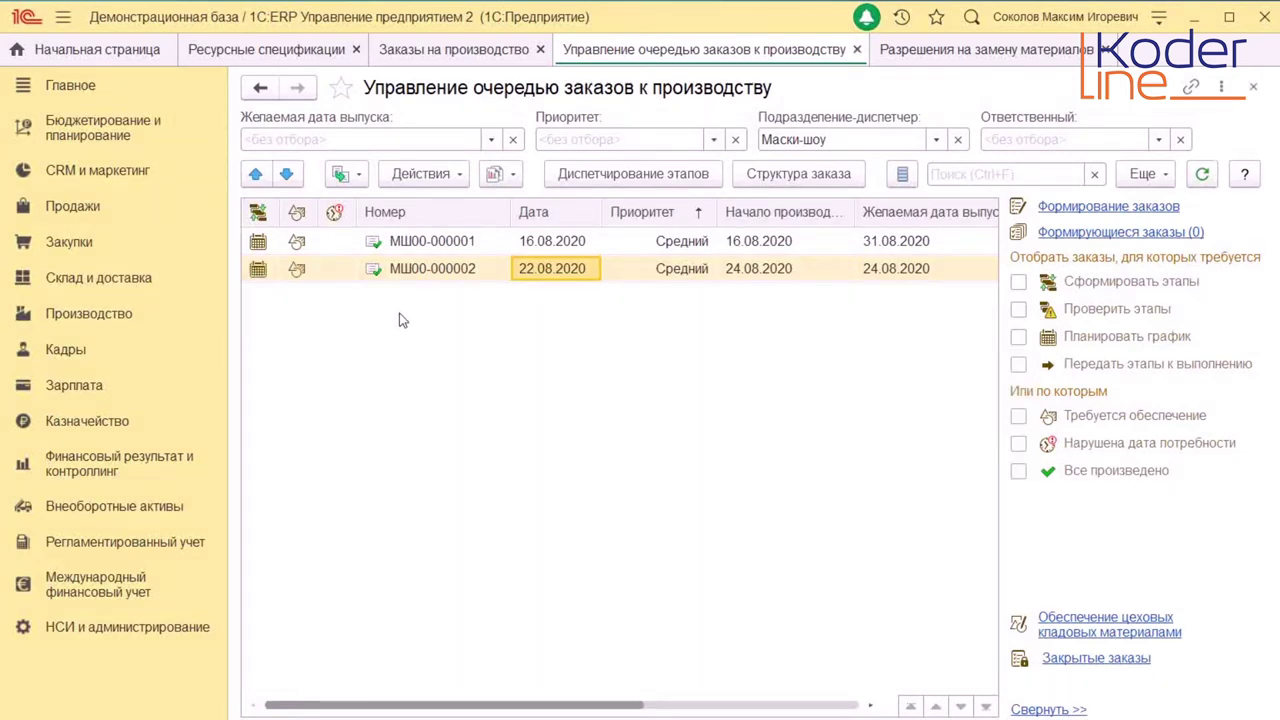
Open the new "Сборка шкатулки" stage from dispatching and examine the "Петли короткие К1 / оригинал" line in its supply materials
{"action": "left_click", "coordinate": [633, 173]}
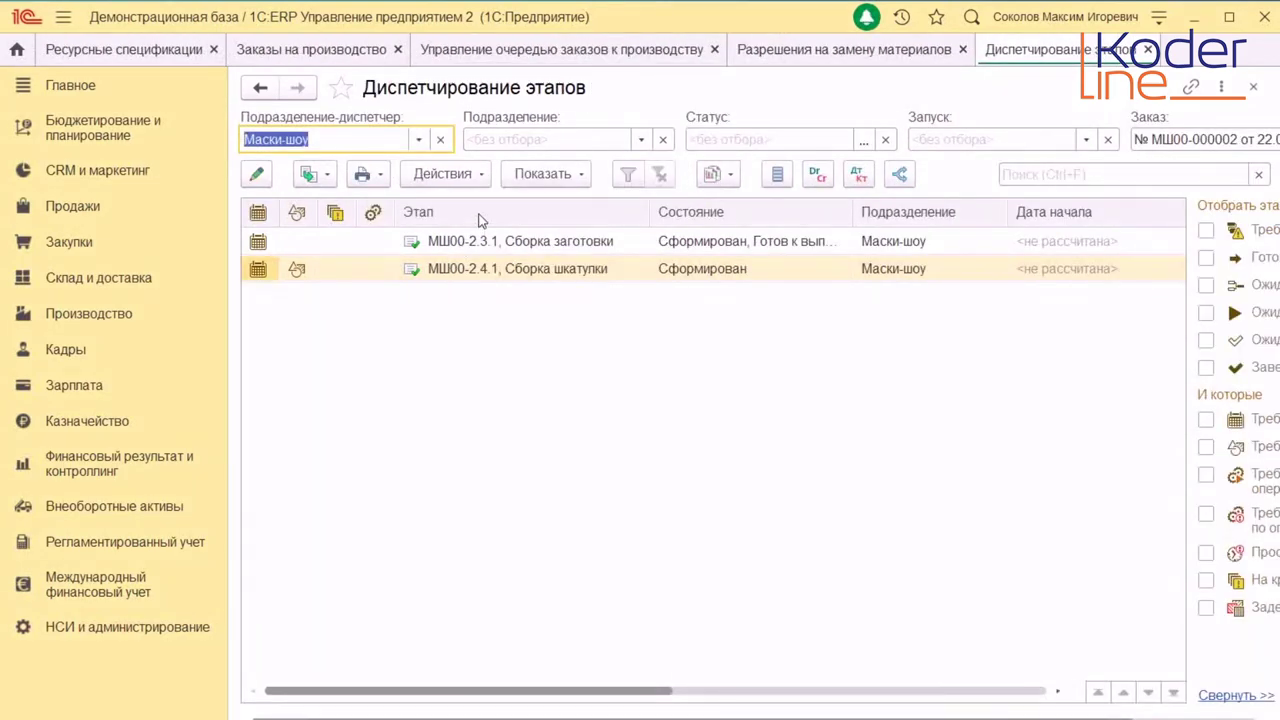
{"action": "double_click", "coordinate": [479, 268]}
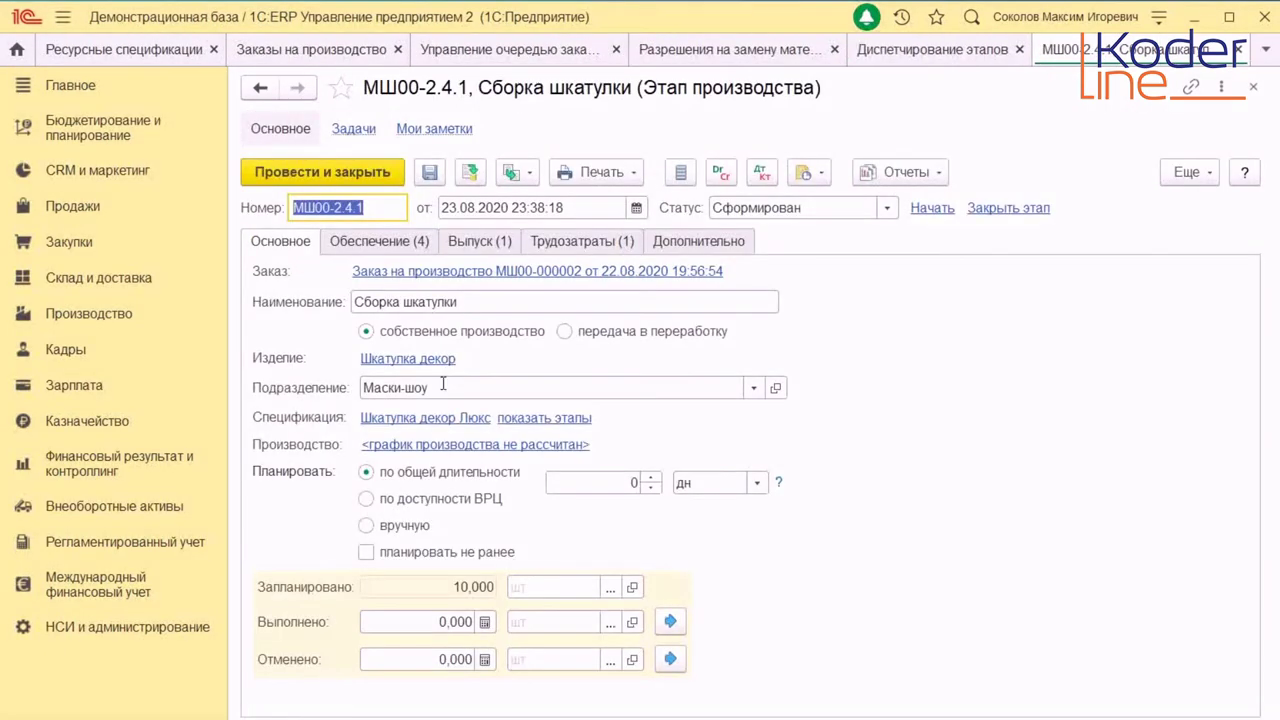
{"action": "left_click", "coordinate": [355, 238]}
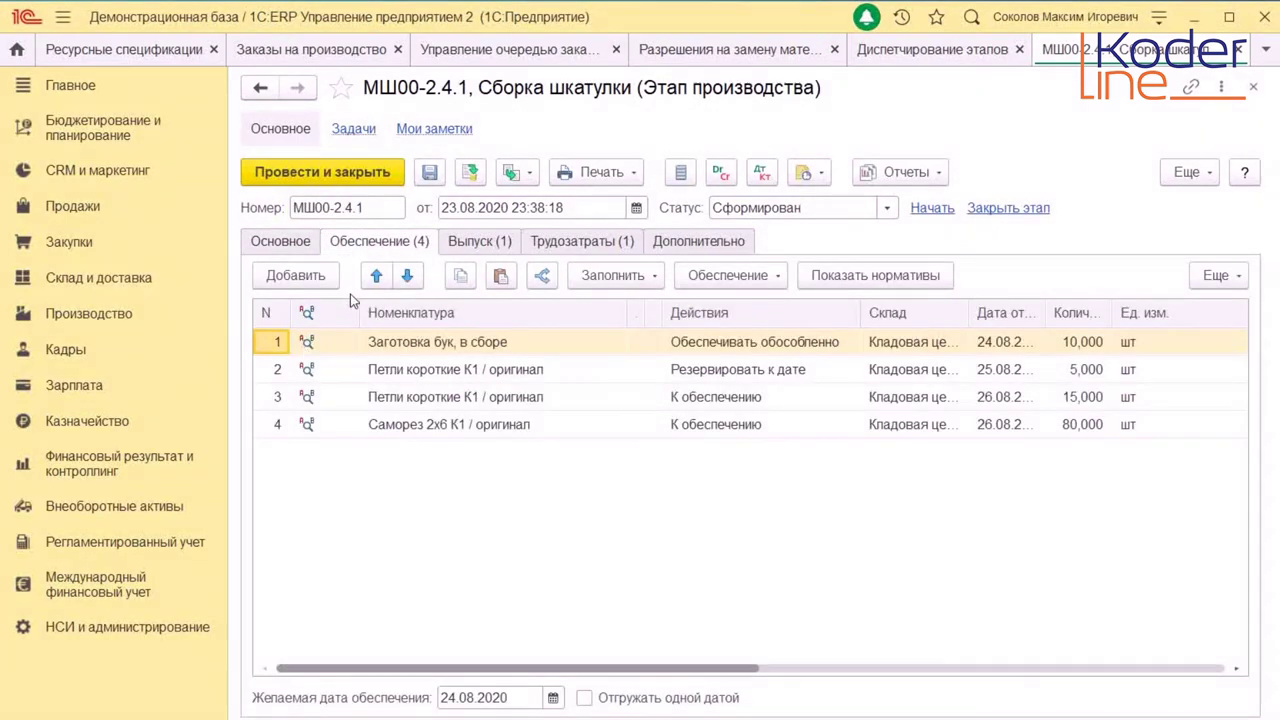
{"action": "left_click", "coordinate": [430, 369]}
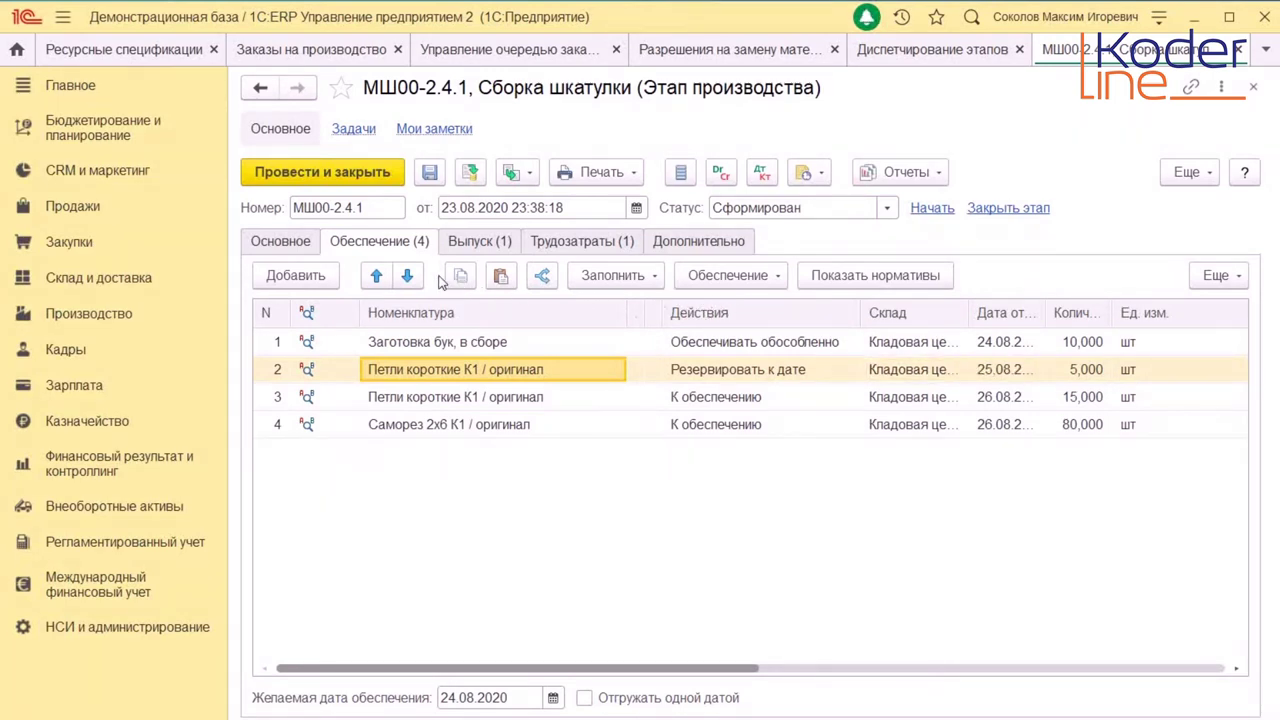
Replace 5 of the "Заготовка бук, в сборе" units with the analogue "Заготовка МДФ, в сборе / аналог" from the workshop storeroom
{"action": "key", "text": "Up"}
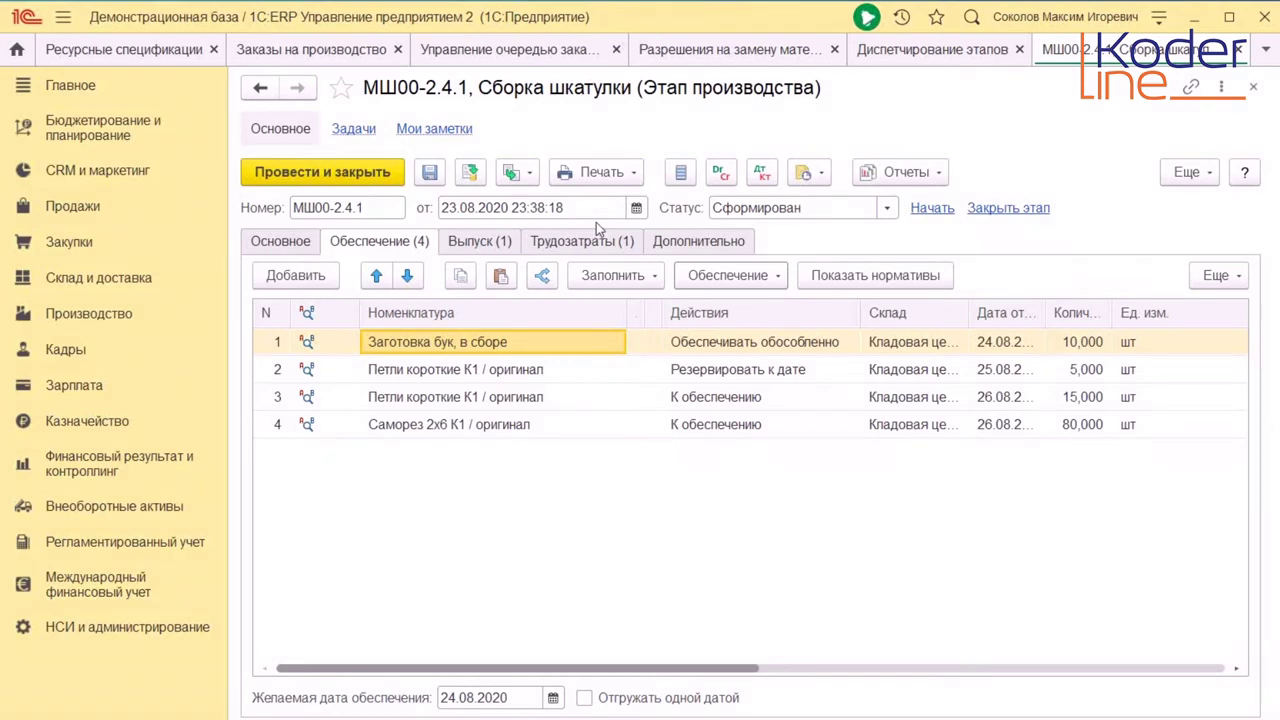
{"action": "left_click", "coordinate": [722, 276]}
{"action": "key", "text": "Down"}
{"action": "key", "text": "Down"}
{"action": "key", "text": "Down"}
{"action": "key", "text": "Down"}
{"action": "key", "text": "Down"}
{"action": "key", "text": "Down"}
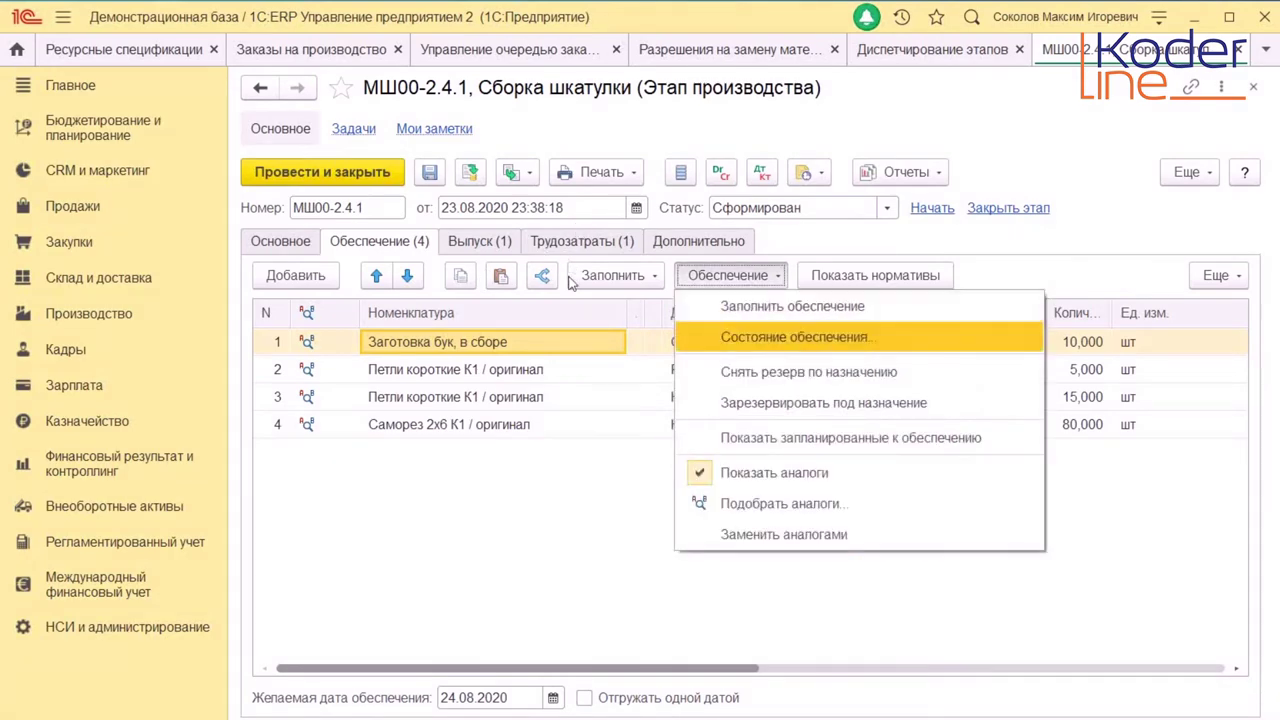
{"action": "key", "text": "Return"}
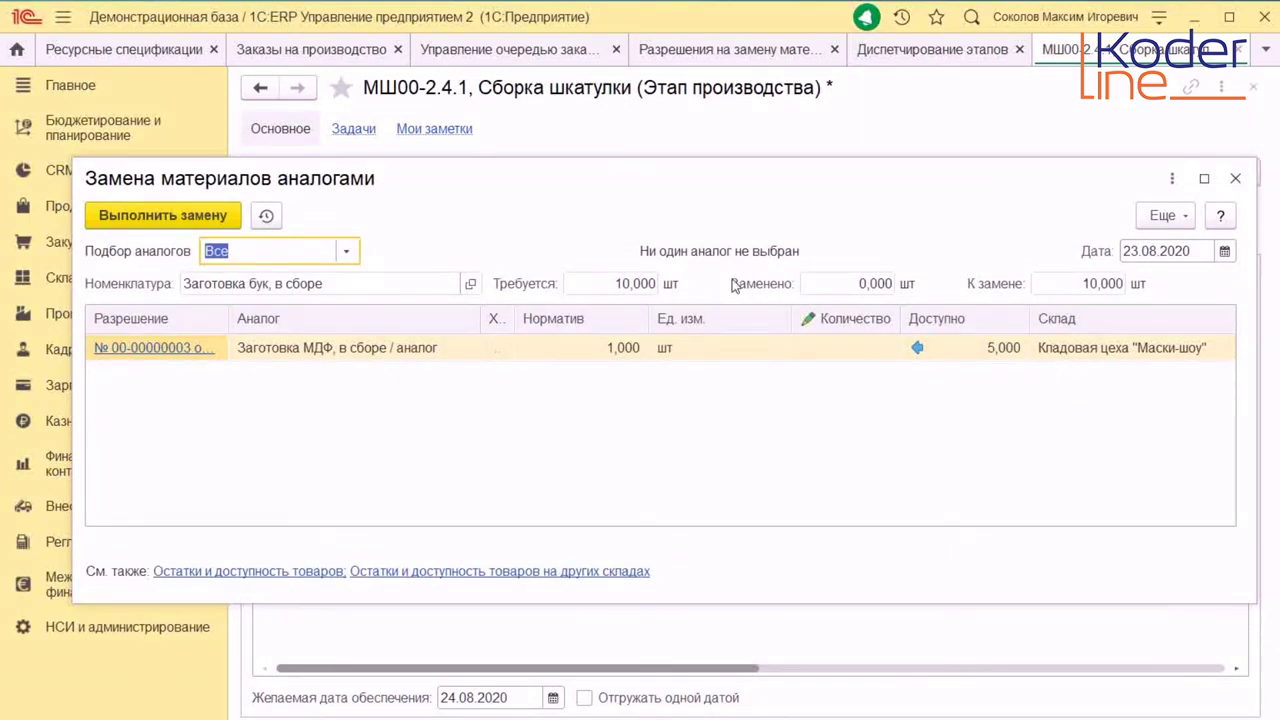
{"action": "key", "text": "Tab"}
{"action": "key", "text": "Return"}
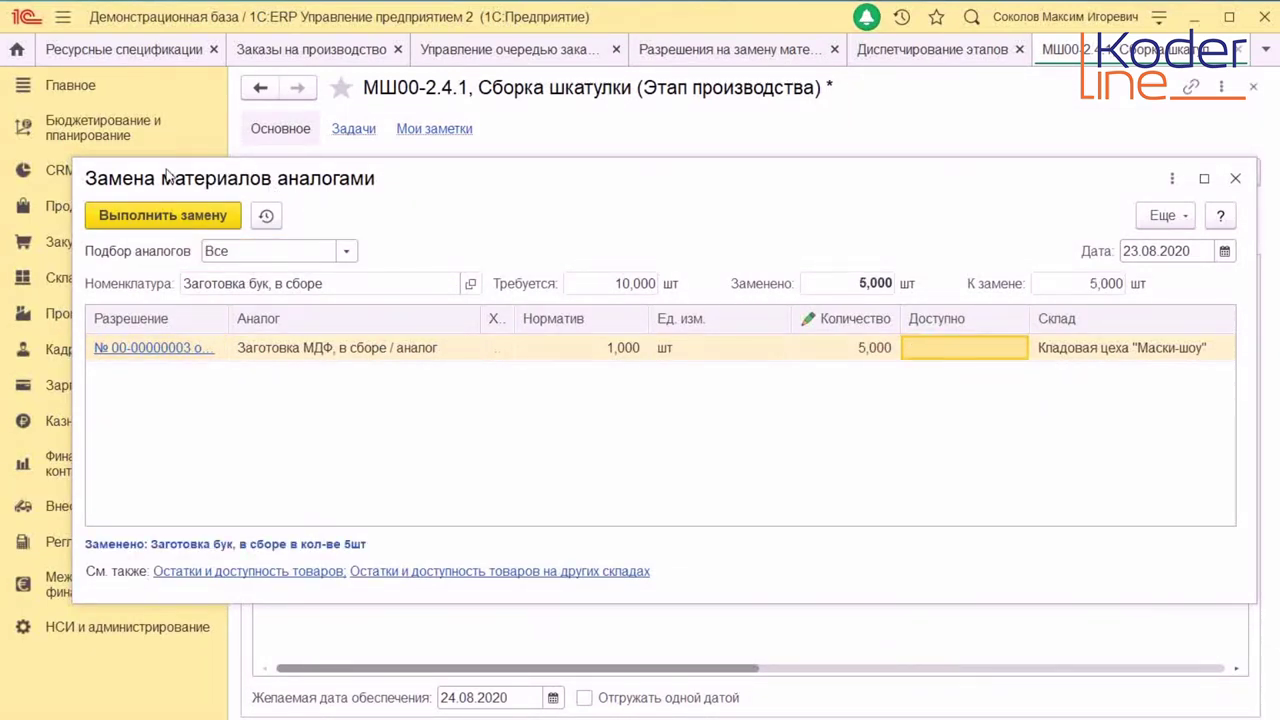
{"action": "left_click", "coordinate": [163, 215]}
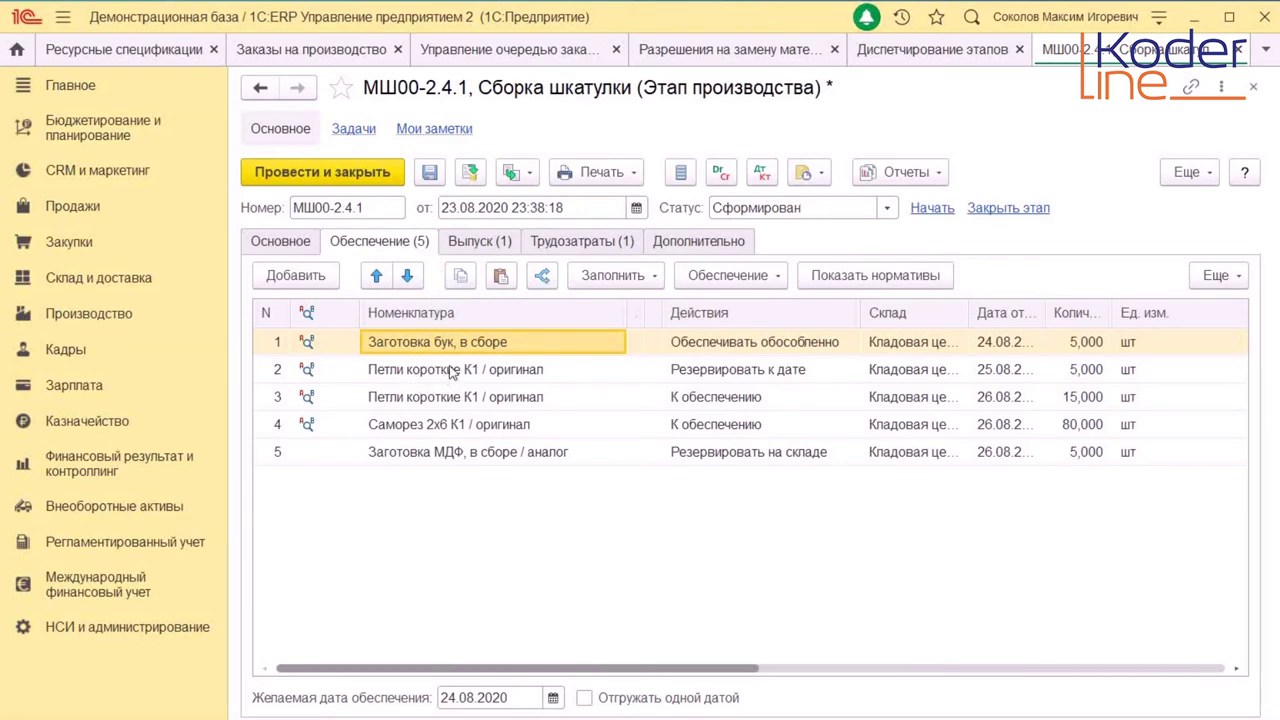
Open the "Сборка заготовки" stage from dispatching, examine its supply materials, and close it
{"action": "left_click", "coordinate": [760, 46]}
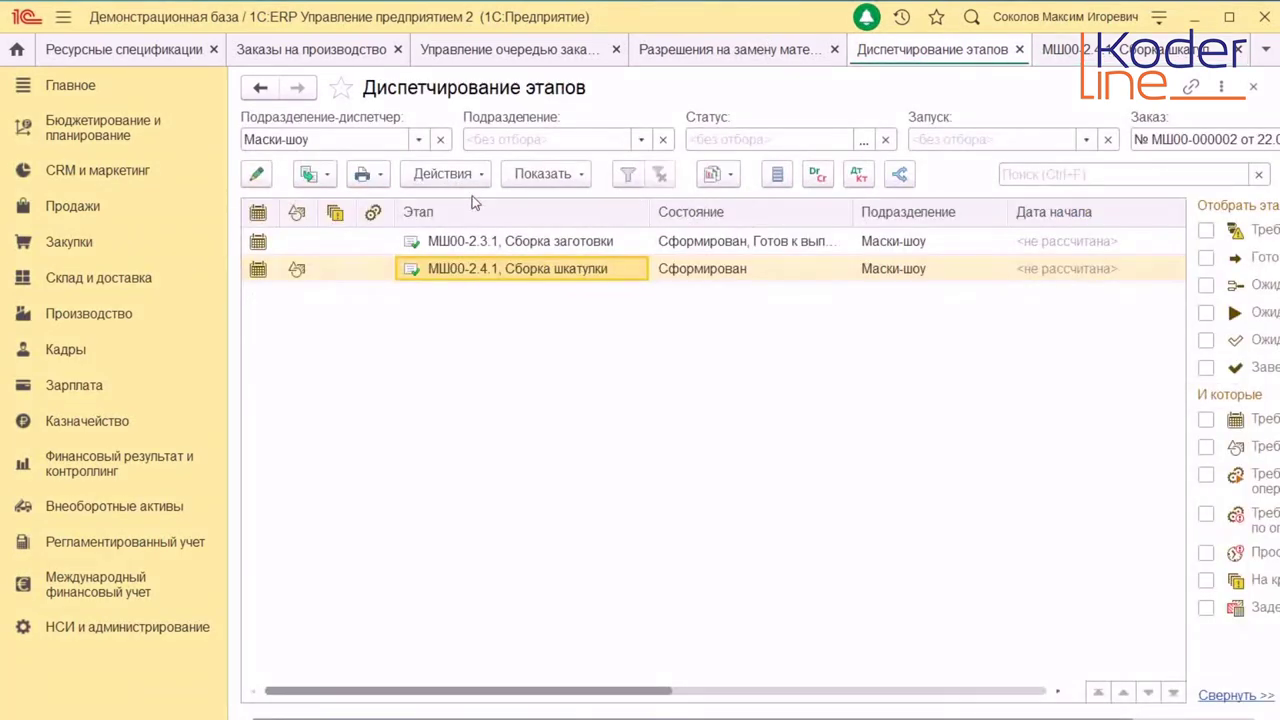
{"action": "key", "text": "Up"}
{"action": "key", "text": "Return"}
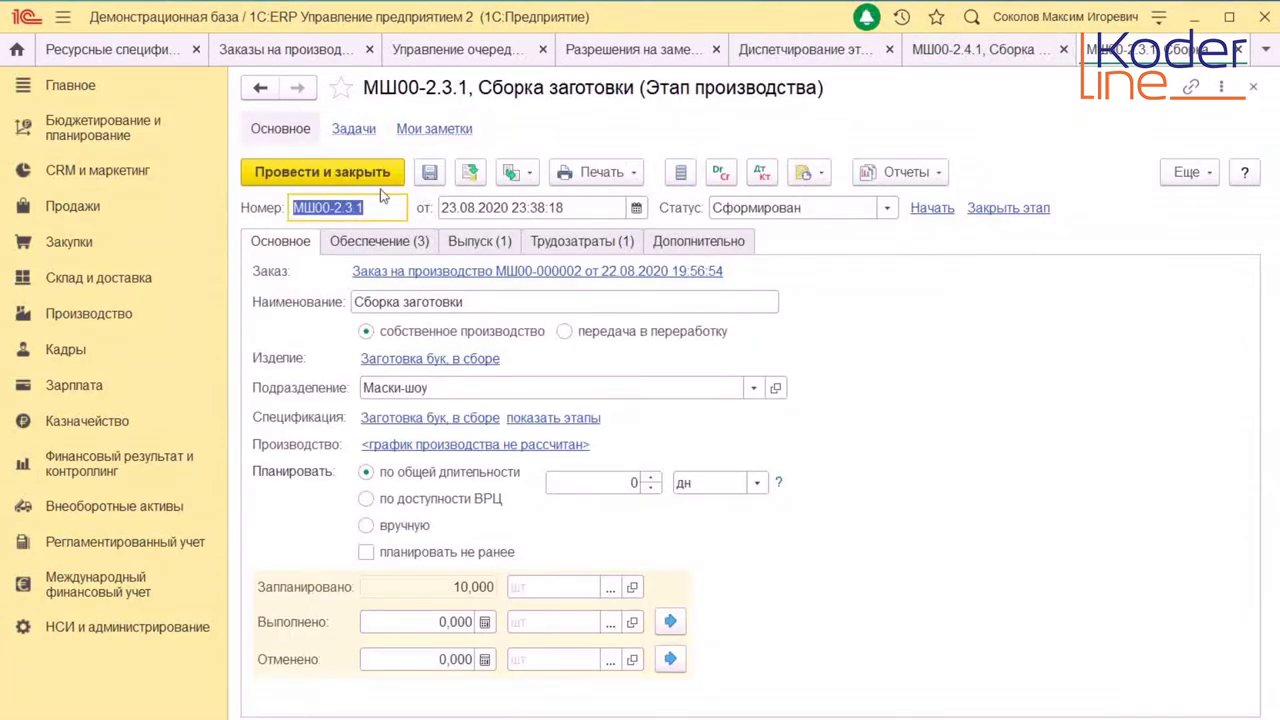
{"action": "left_click", "coordinate": [379, 241]}
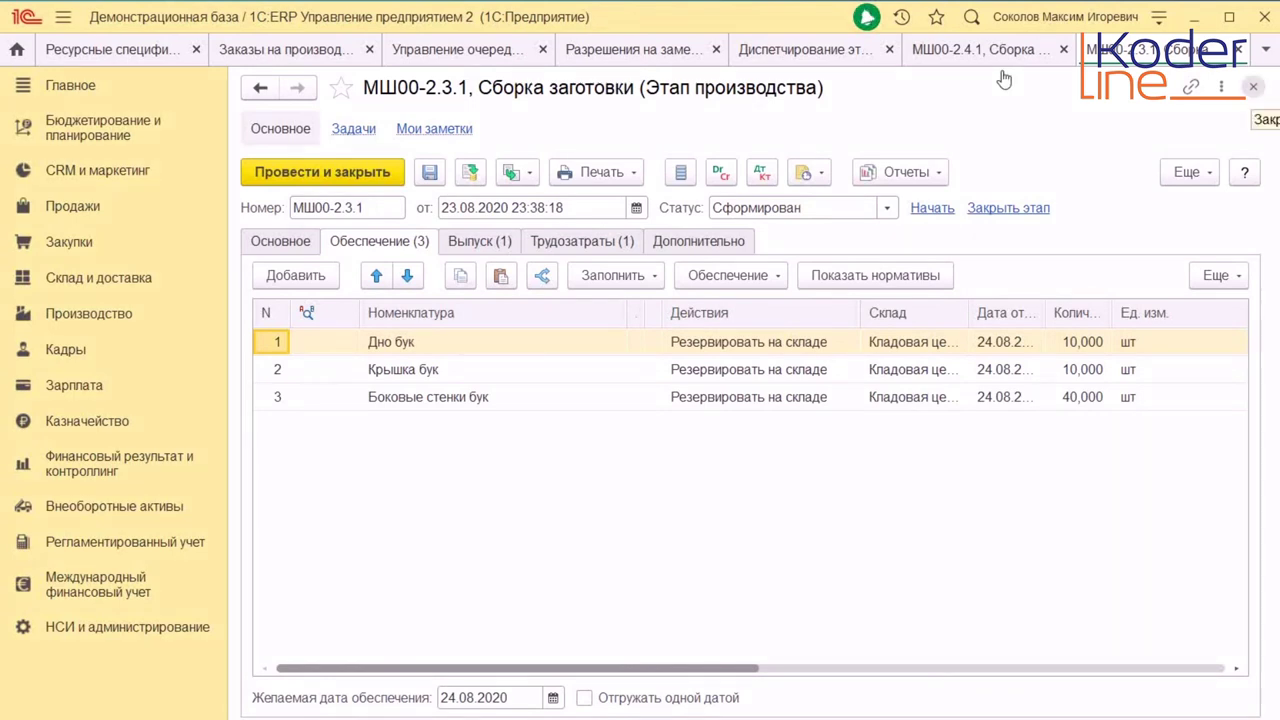
{"action": "key", "text": "Escape"}
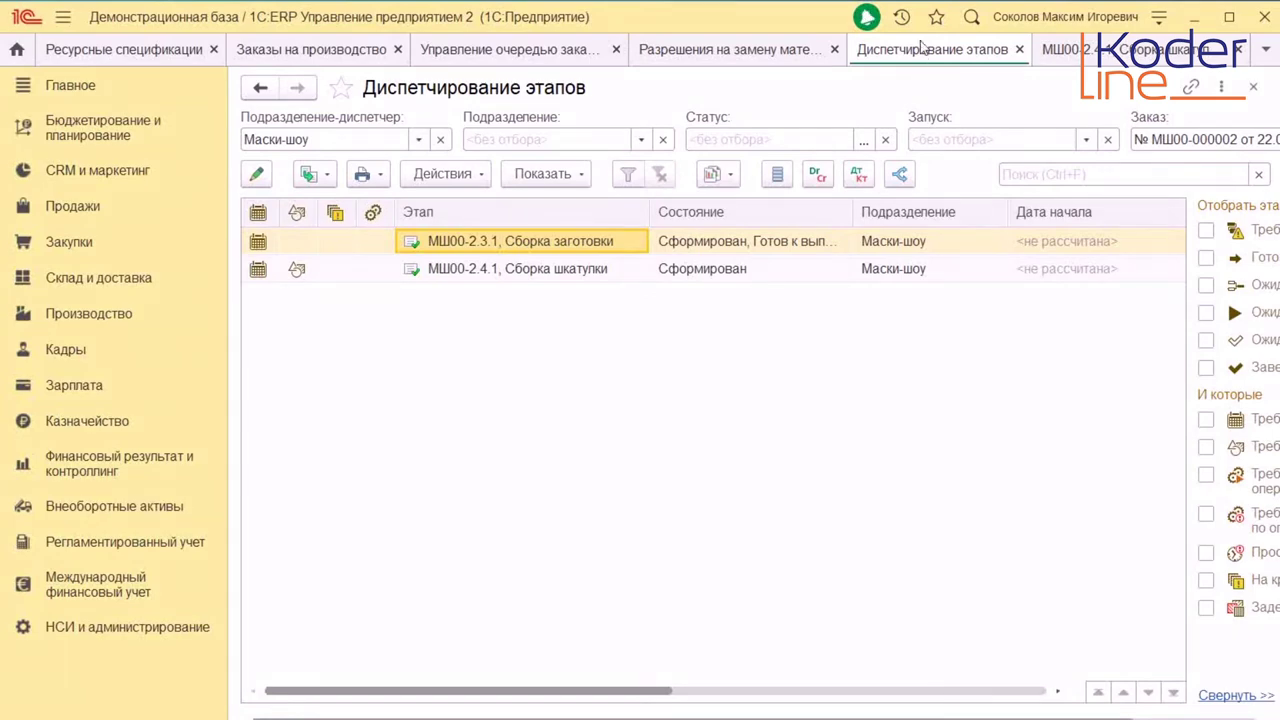
In the "Сборка шкатулки" stage, delete the "Заготовка МДФ, в сборе / аналог" line and set the "Заготовка бук, в сборе" quantity to 10
{"action": "key", "text": "ctrl+Tab"}
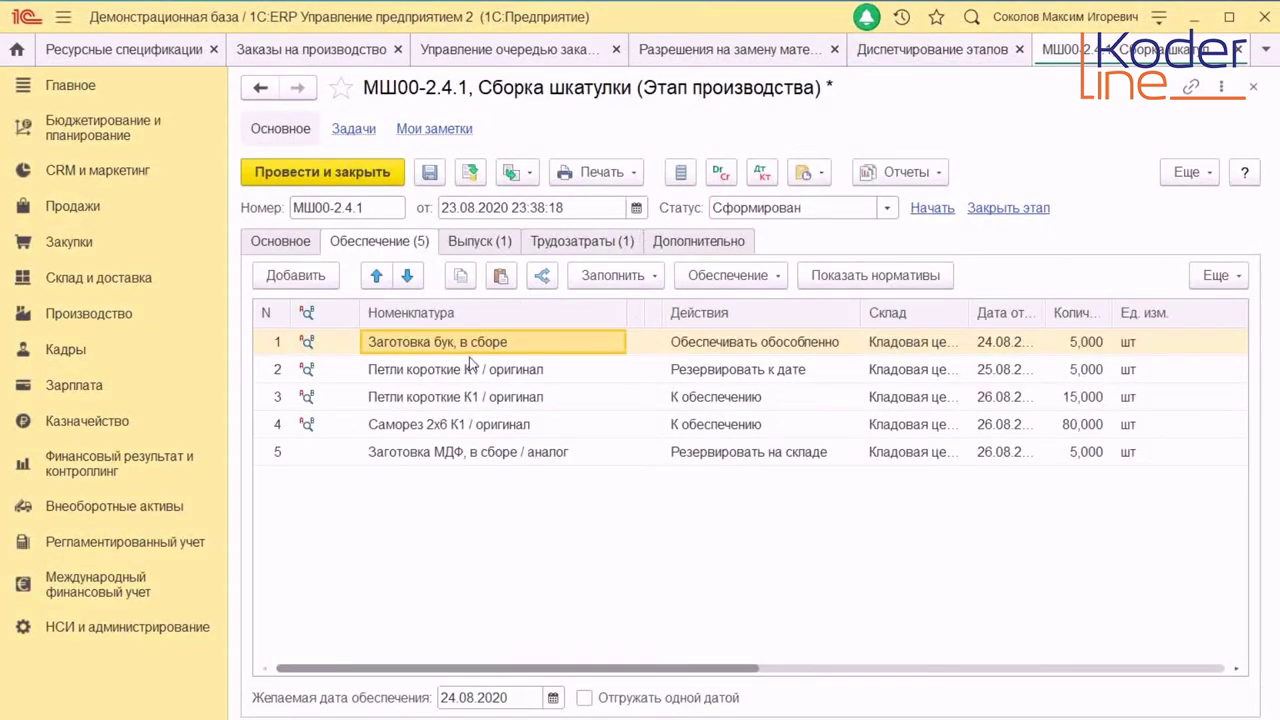
{"action": "scroll", "coordinate": [470, 363], "scroll_direction": "down", "scroll_amount": 2}
{"action": "key", "text": "Delete"}
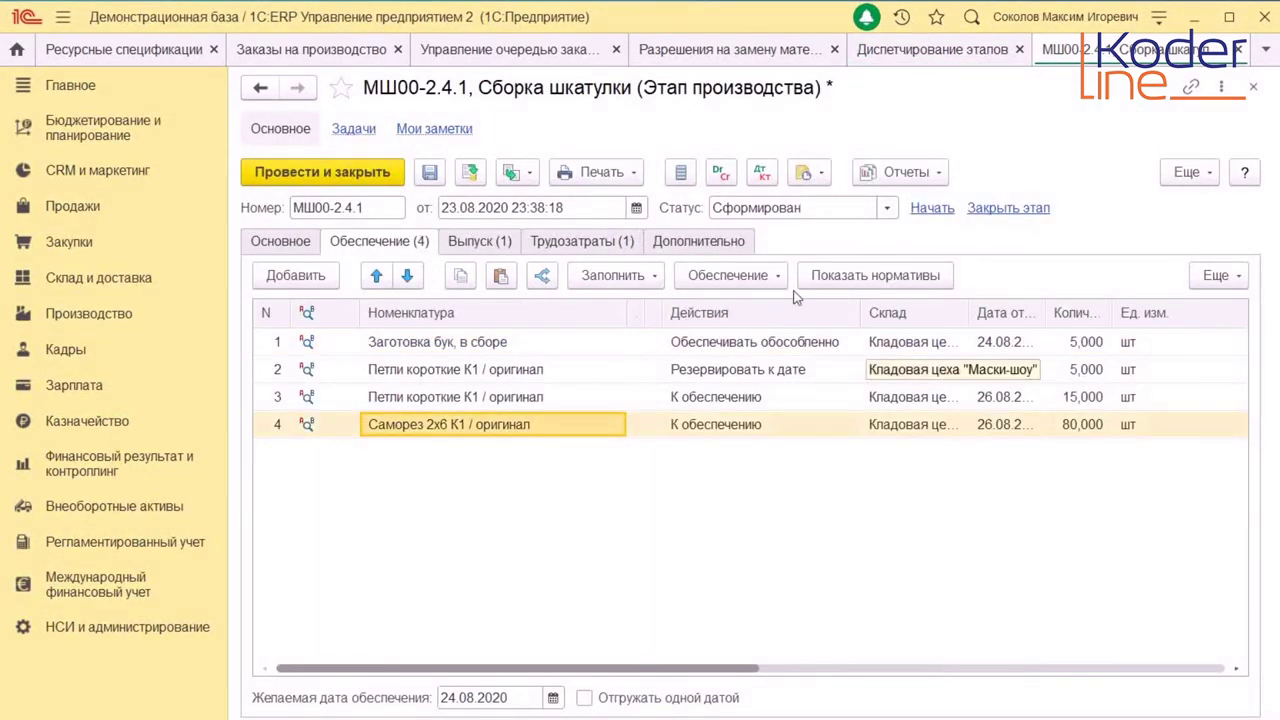
{"action": "key", "text": "Up"}
{"action": "key", "text": "Up"}
{"action": "key", "text": "Up"}
{"action": "key", "text": "F2"}
{"action": "type", "text": "10"}
{"action": "key", "text": "Return"}
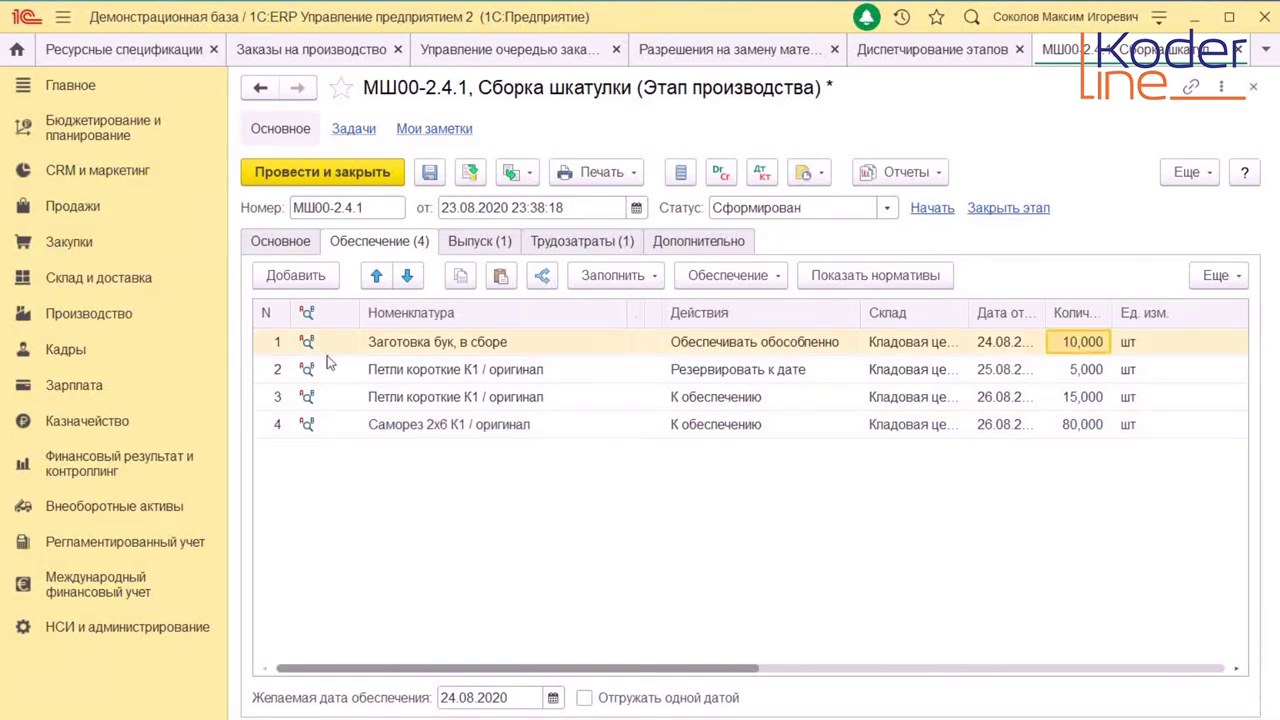
Open analogue selection for the two "К обеспечению" lines, "Петли короткие К1 / оригинал" and "Саморез 2х6 К1 / оригинал"
{"action": "key", "text": "Down"}
{"action": "key", "text": "Down"}
{"action": "key", "text": "Home"}
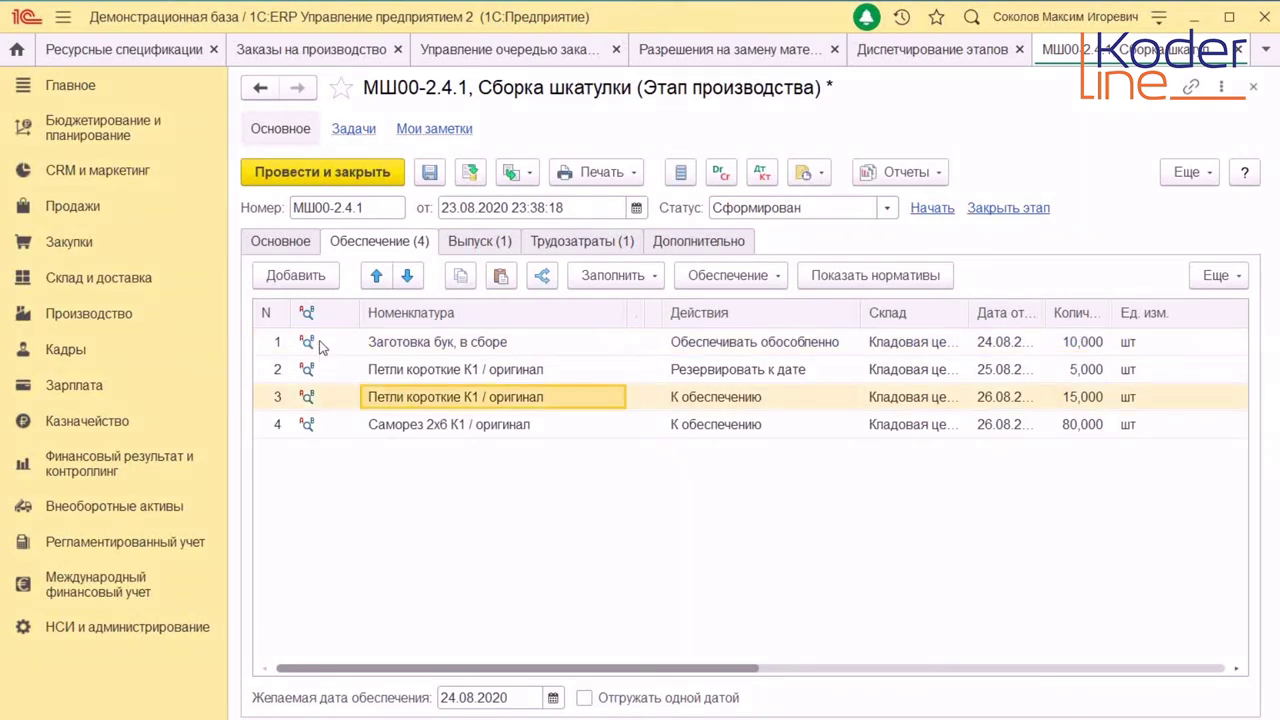
{"action": "key", "text": "shift+Down"}
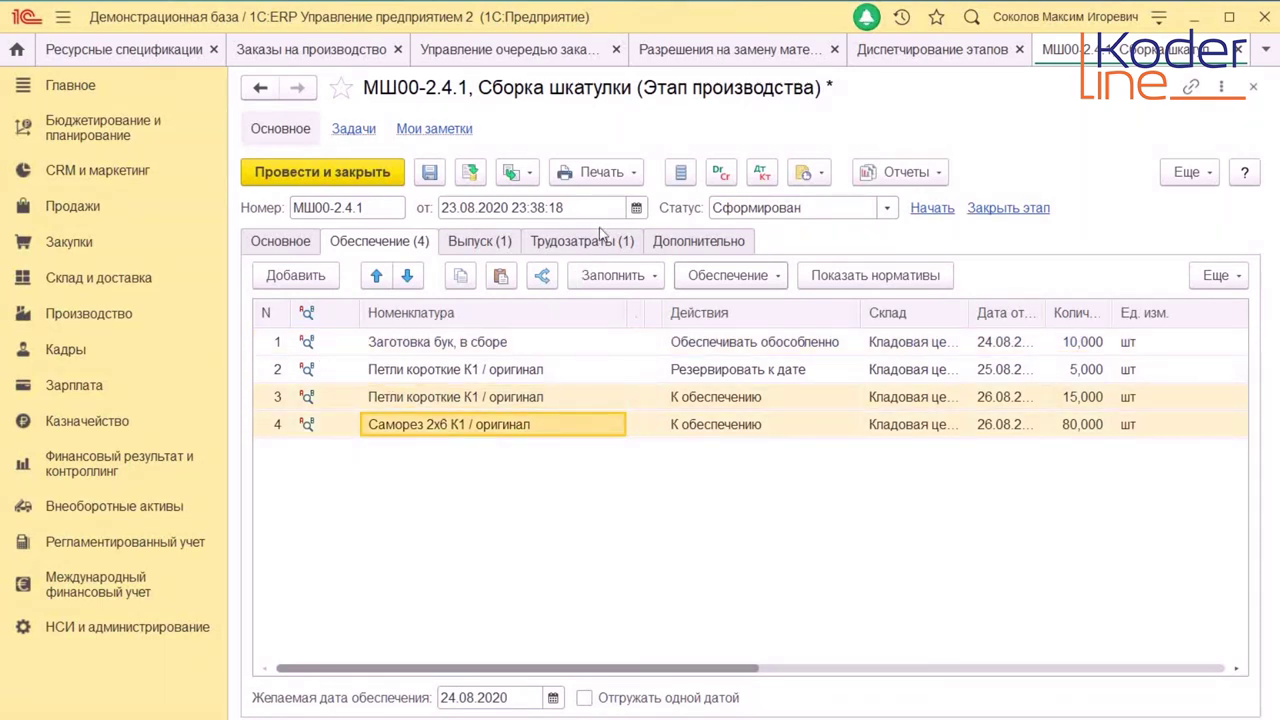
{"action": "left_click", "coordinate": [730, 275]}
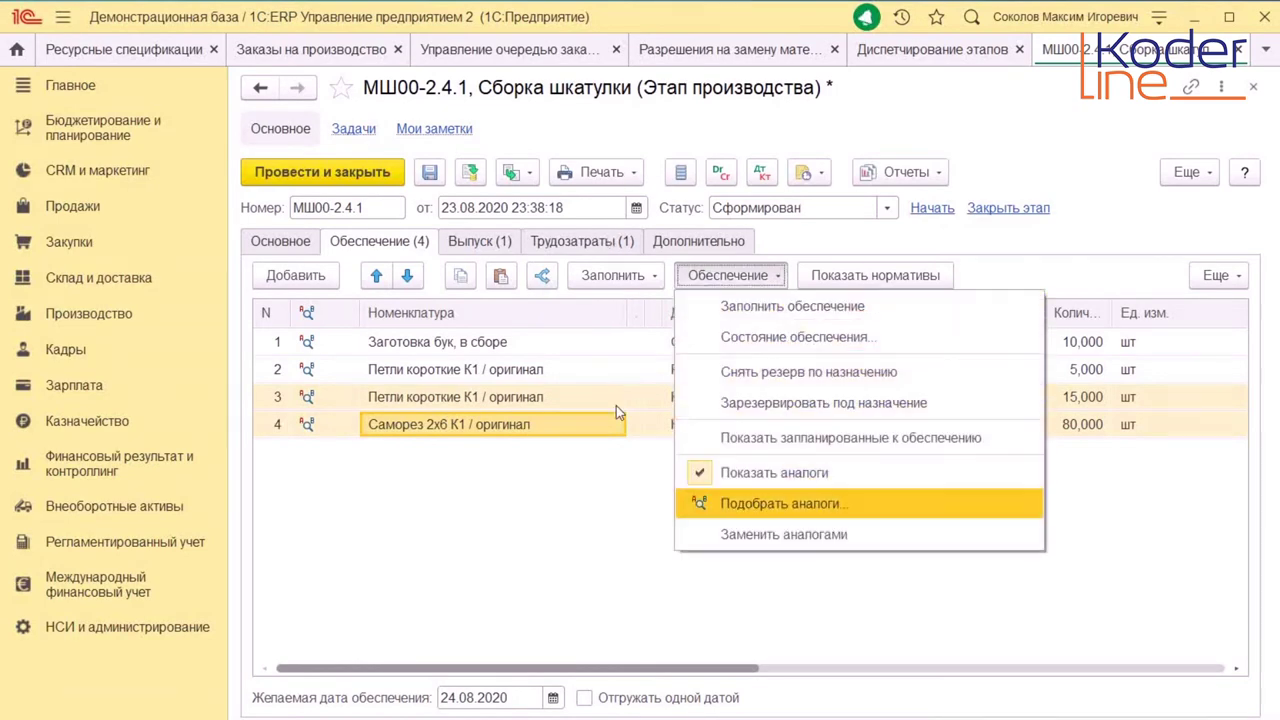
{"action": "key", "text": "Return"}
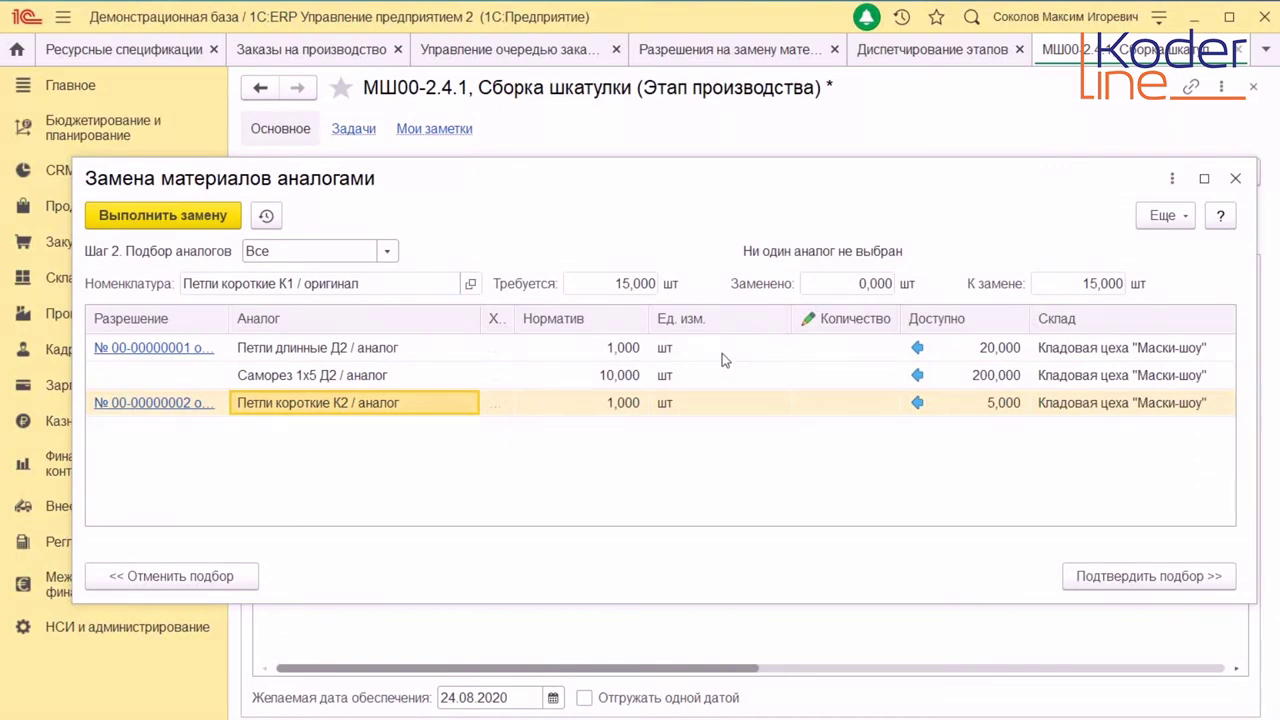
Allocate 7 "Петли длинные Д2 / аналог" with 70 "Саморез 1х5 Д2 / аналог", plus 1 "Петли короткие К2 / аналог", as replacements for the hinges
{"action": "left_click", "coordinate": [917, 347]}
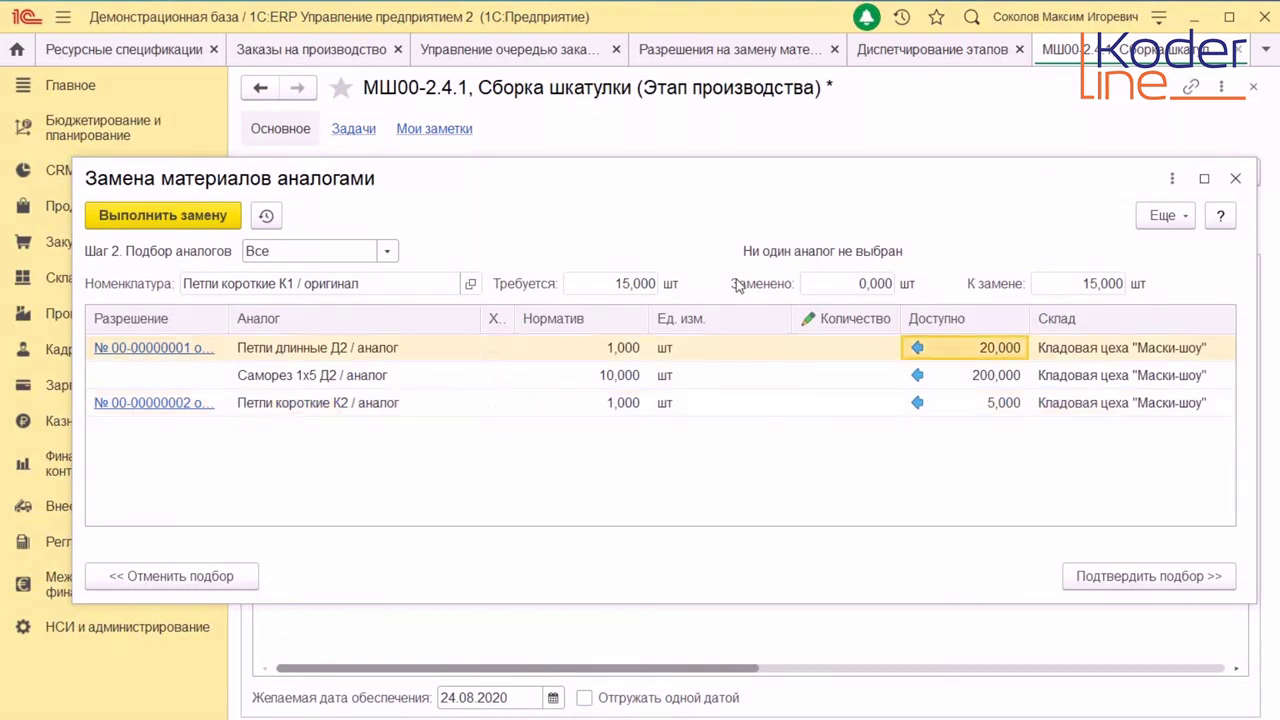
{"action": "key", "text": "Down"}
{"action": "key", "text": "Down"}
{"action": "key", "text": "Return"}
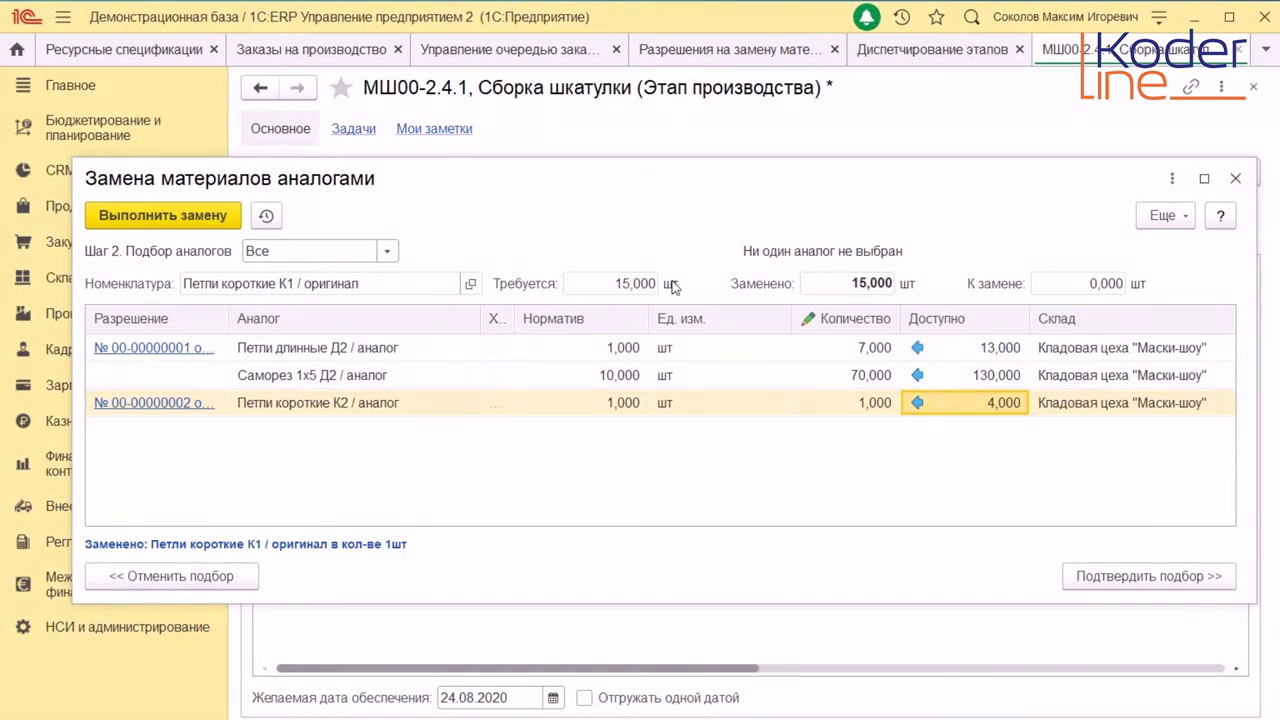
Review what each analogue replaces and clear the "Петли короткие К2 / аналог" quantity to 0
{"action": "key", "text": "Up"}
{"action": "key", "text": "Up"}
{"action": "key", "text": "Left"}
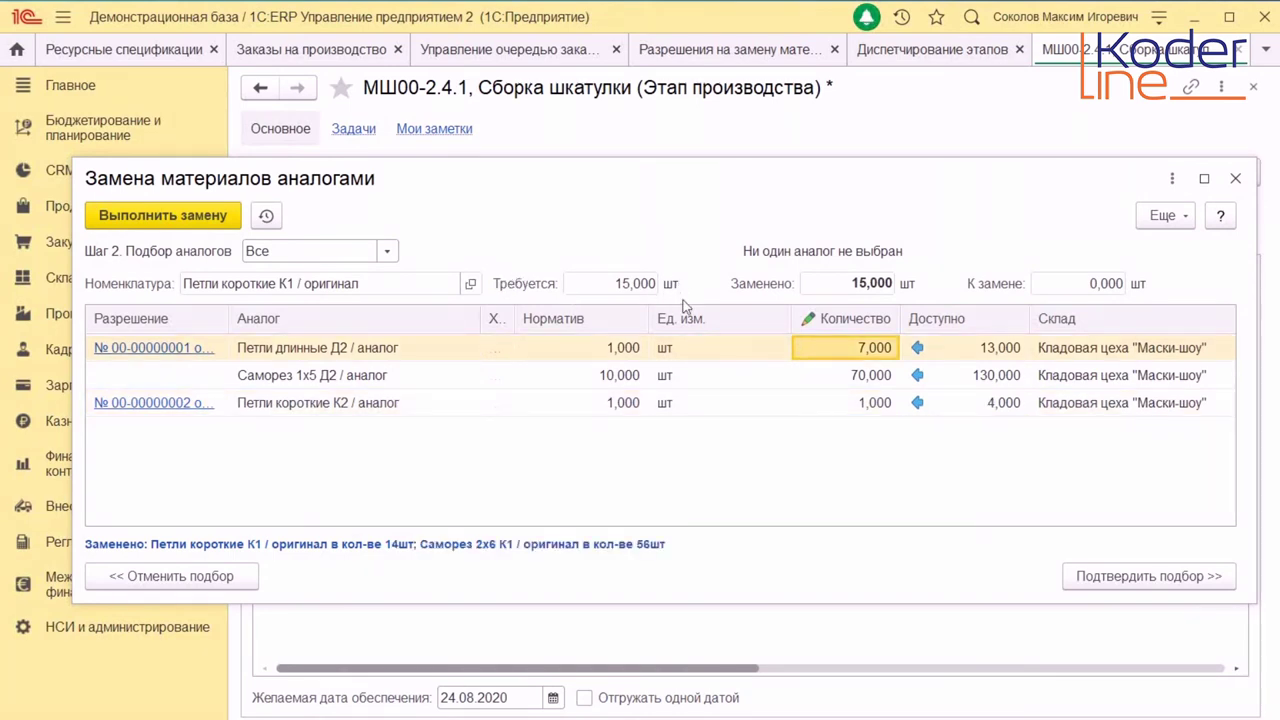
{"action": "key", "text": "Down"}
{"action": "key", "text": "Down"}
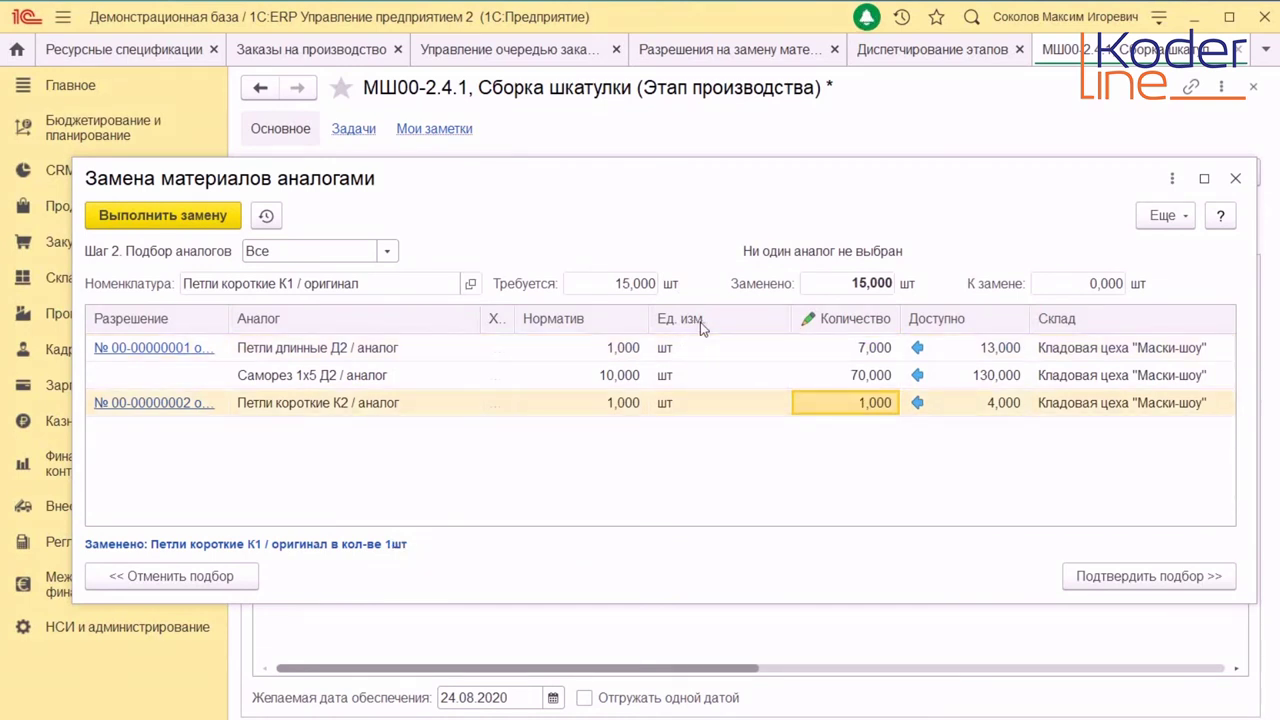
{"action": "key", "text": "Return"}
{"action": "type", "text": "0"}
{"action": "key", "text": "Return"}
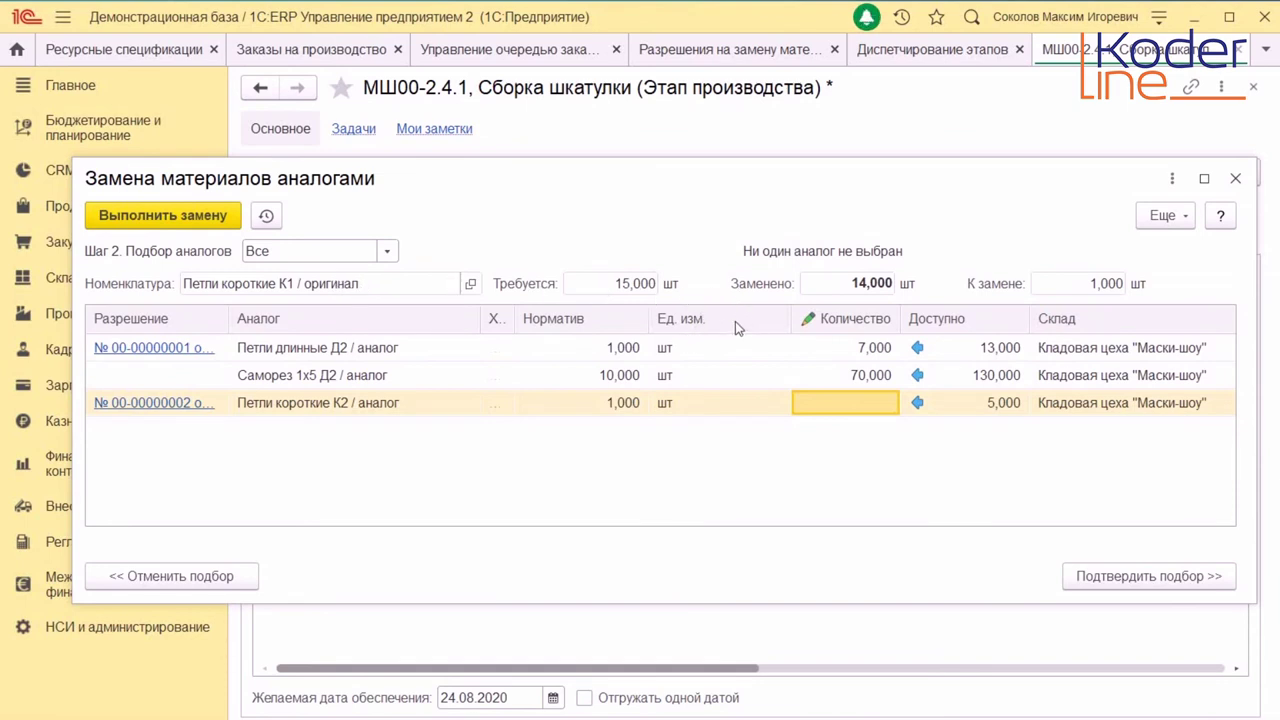
Set the "Петли короткие К2 / аналог" quantity to 1, confirm the analogue selection and carry out the replacement
{"action": "type", "text": "1"}
{"action": "key", "text": "Return"}
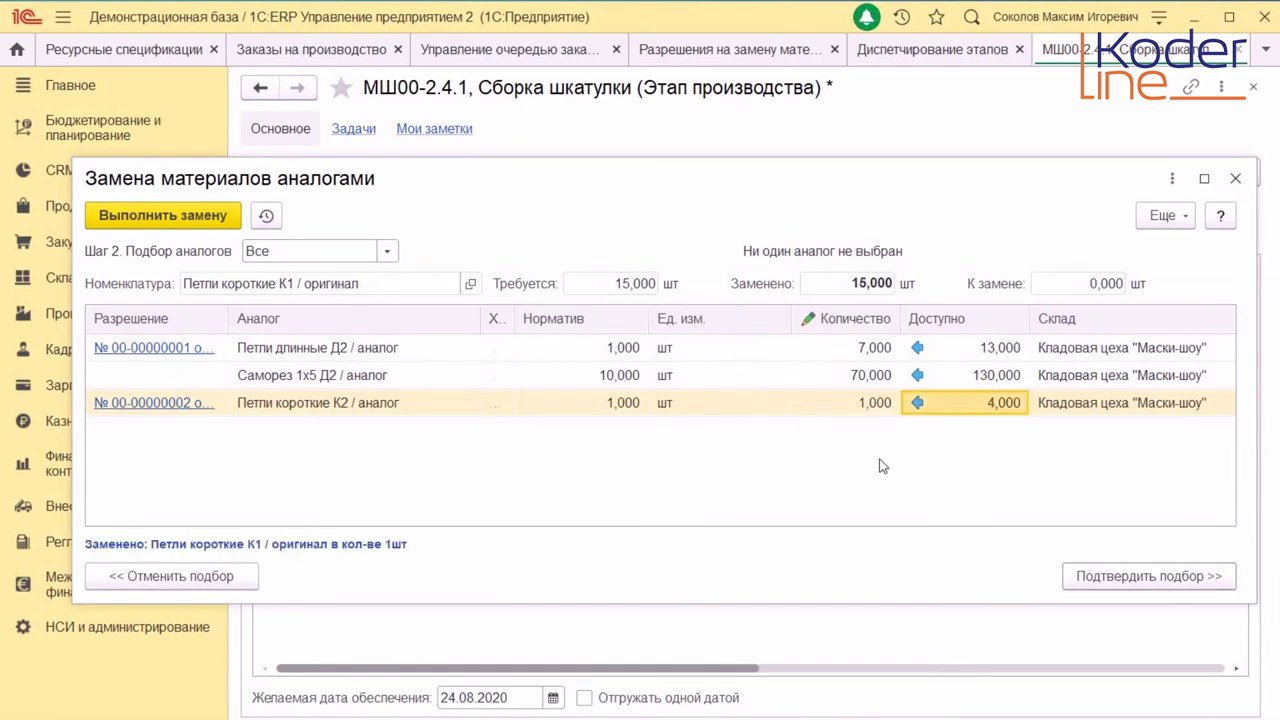
{"action": "left_click", "coordinate": [1101, 576]}
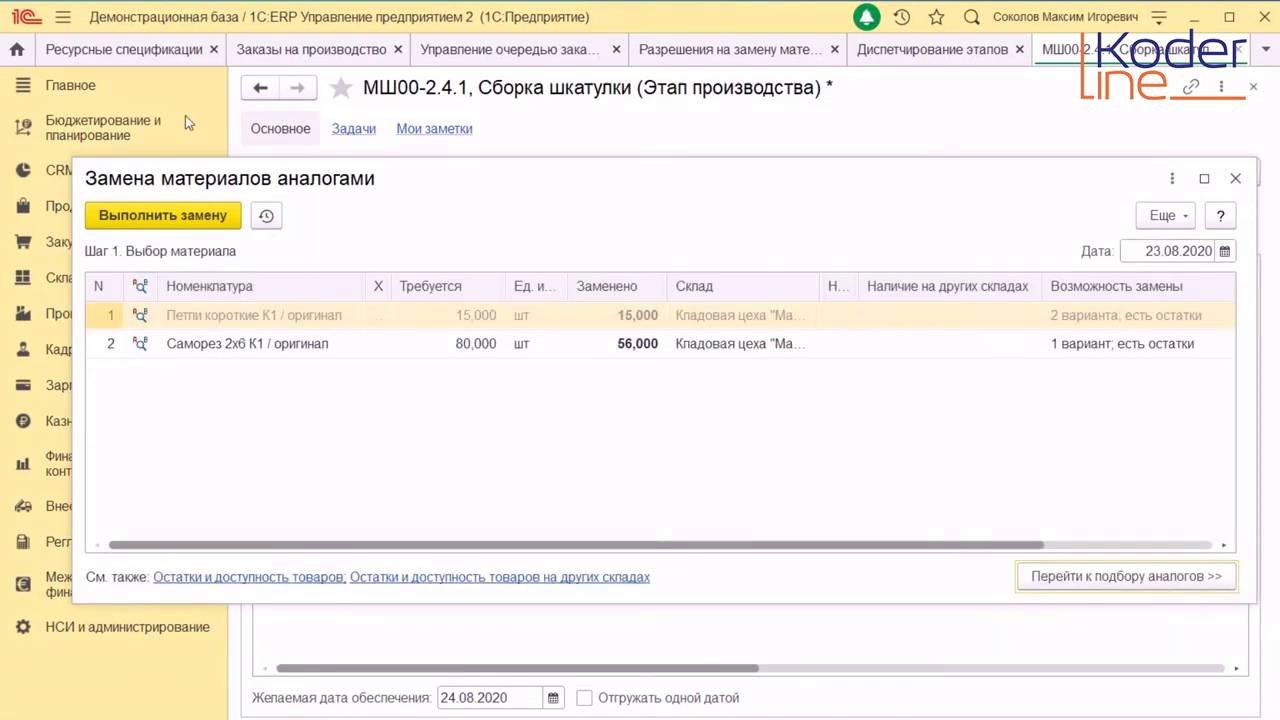
{"action": "left_click", "coordinate": [195, 213]}
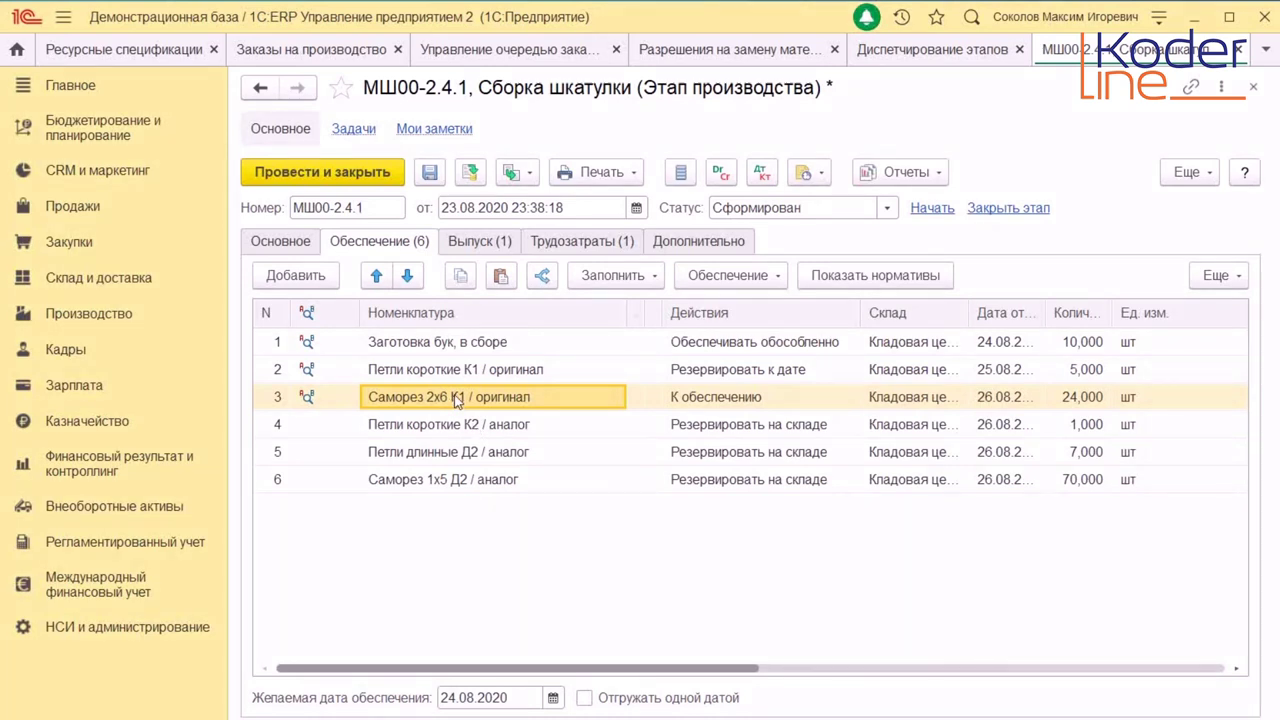
Close the "Сборка шкатулки" stage, the stage dispatching and the material replacement permissions
{"action": "left_click", "coordinate": [1253, 87]}
{"action": "left_click", "coordinate": [707, 418]}
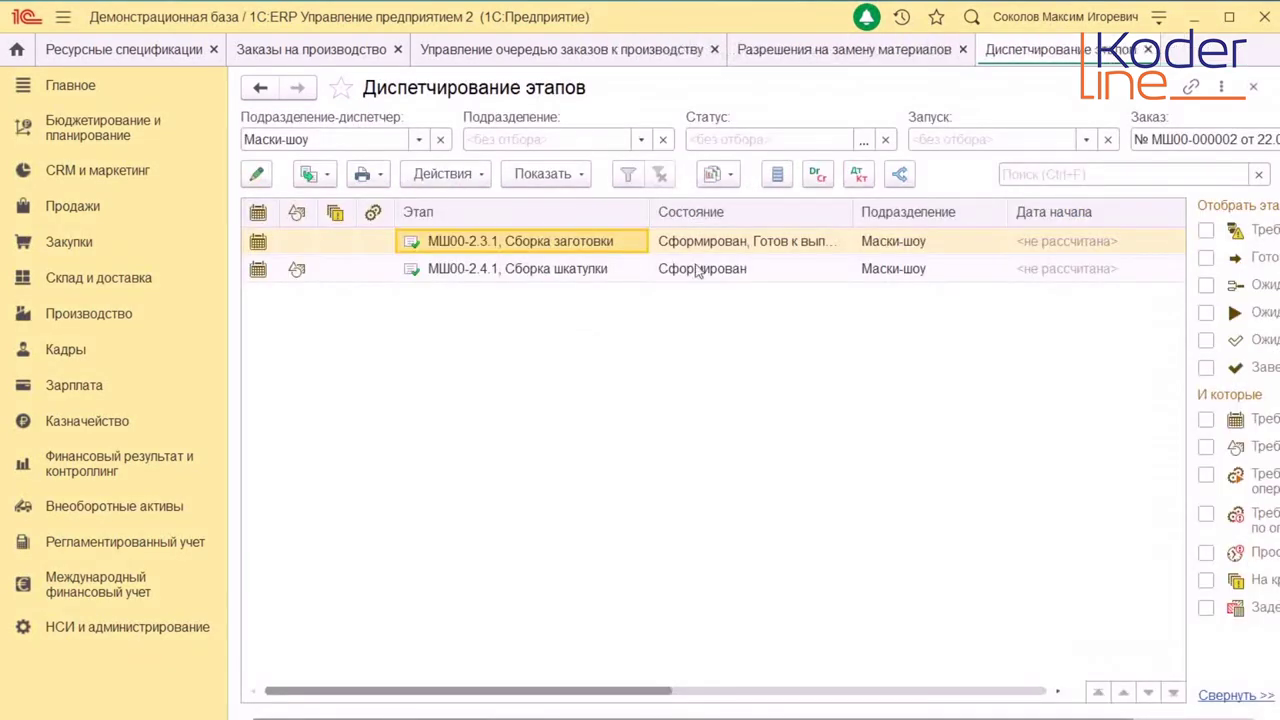
{"action": "left_click", "coordinate": [1148, 49]}
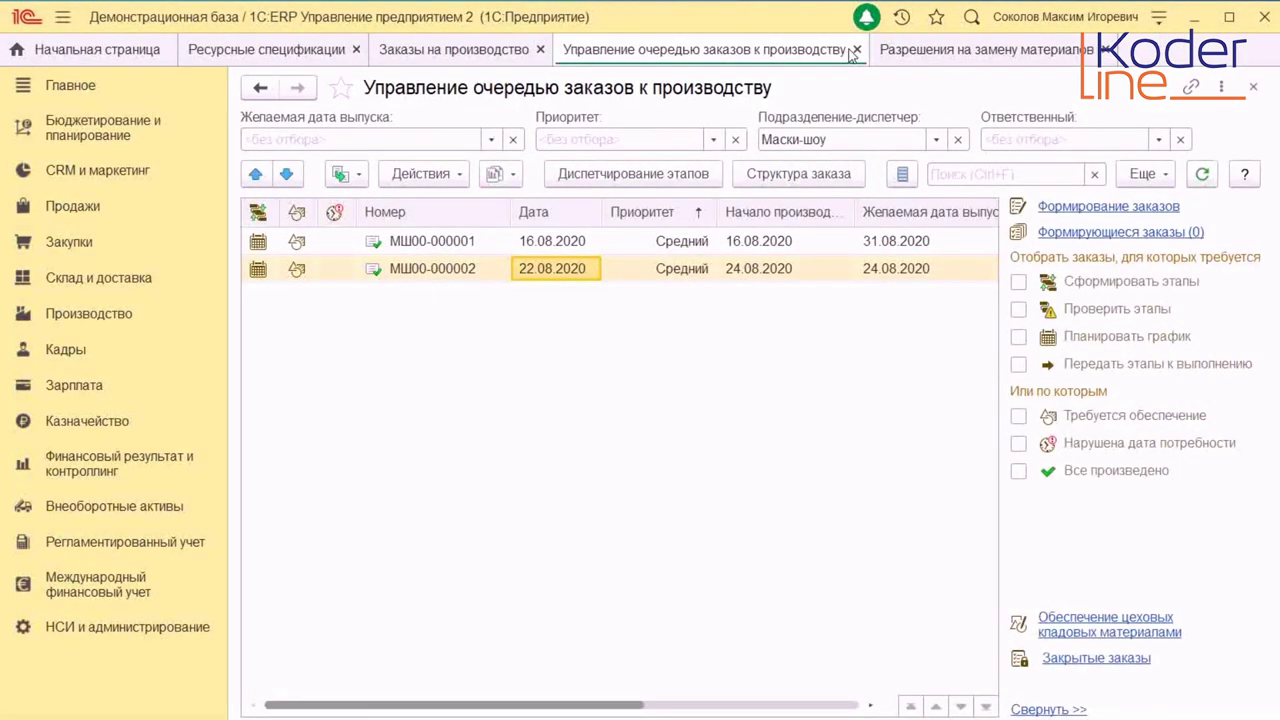
{"action": "left_click", "coordinate": [1105, 49]}
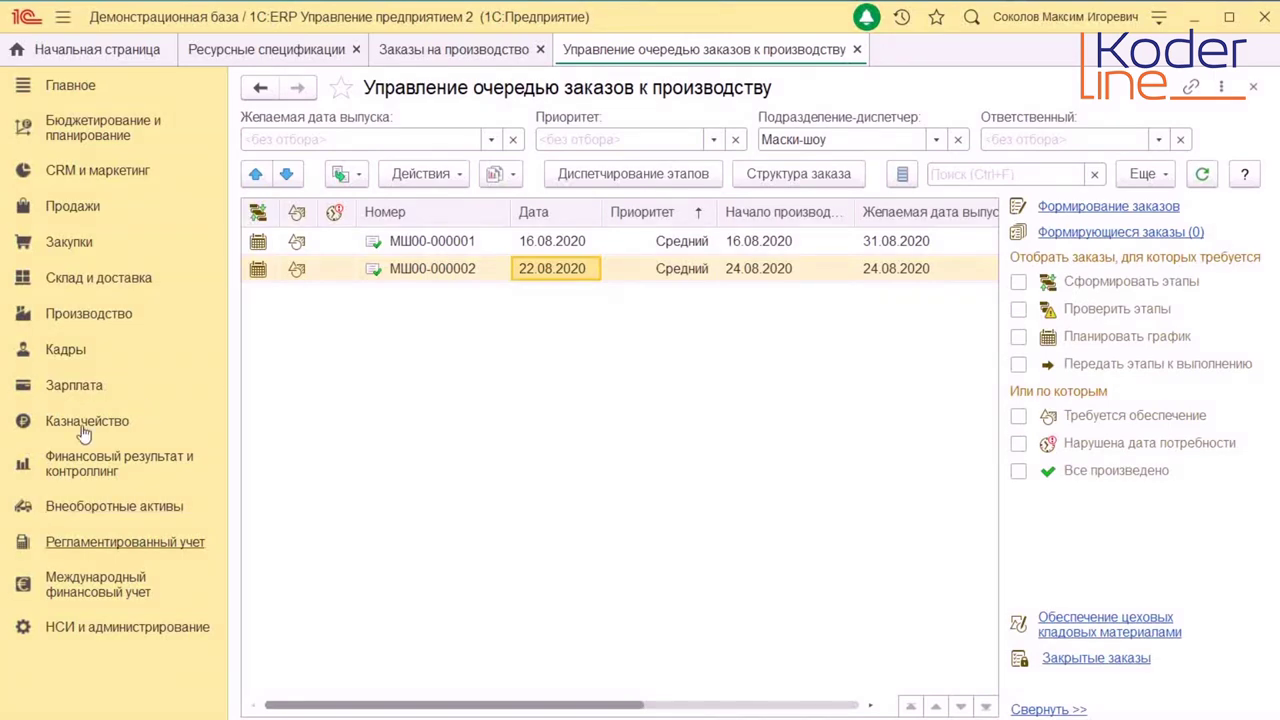
Open the production material order dated 10.08.2020 for the "Маски-шоу" department
{"action": "left_click", "coordinate": [85, 310]}
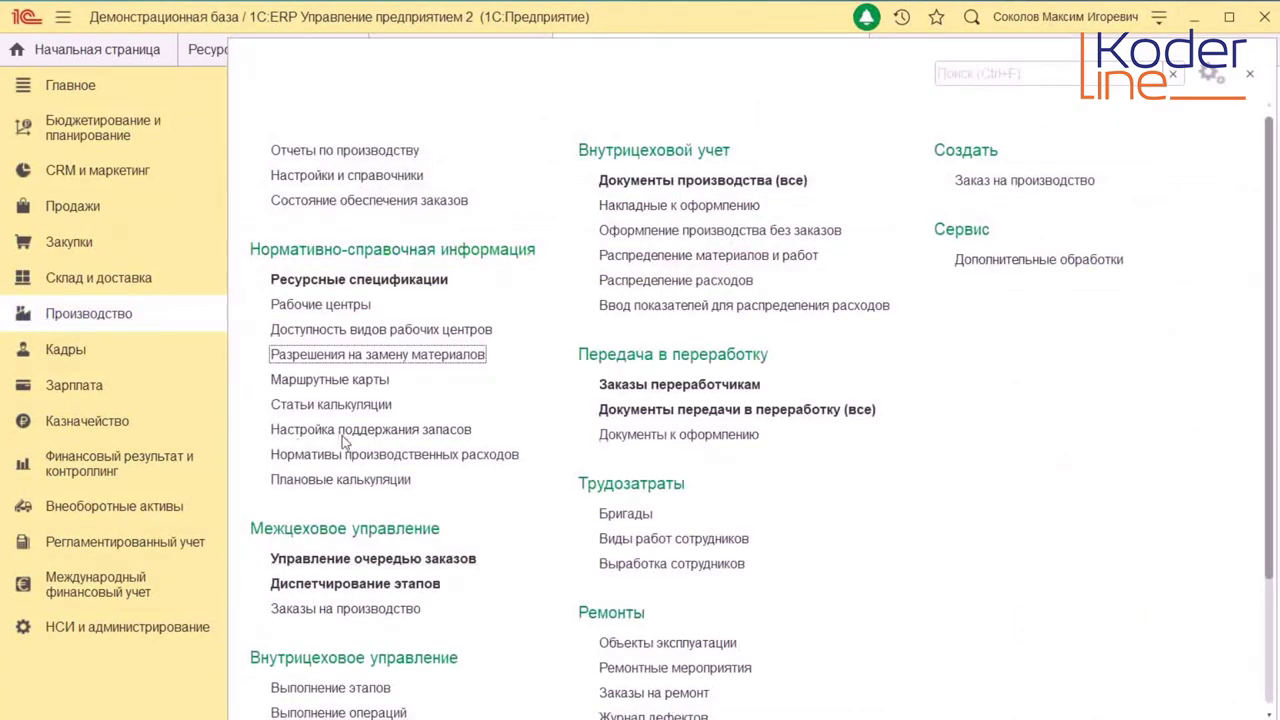
{"action": "scroll", "coordinate": [345, 447], "scroll_direction": "down", "scroll_amount": 2}
{"action": "left_click", "coordinate": [330, 588]}
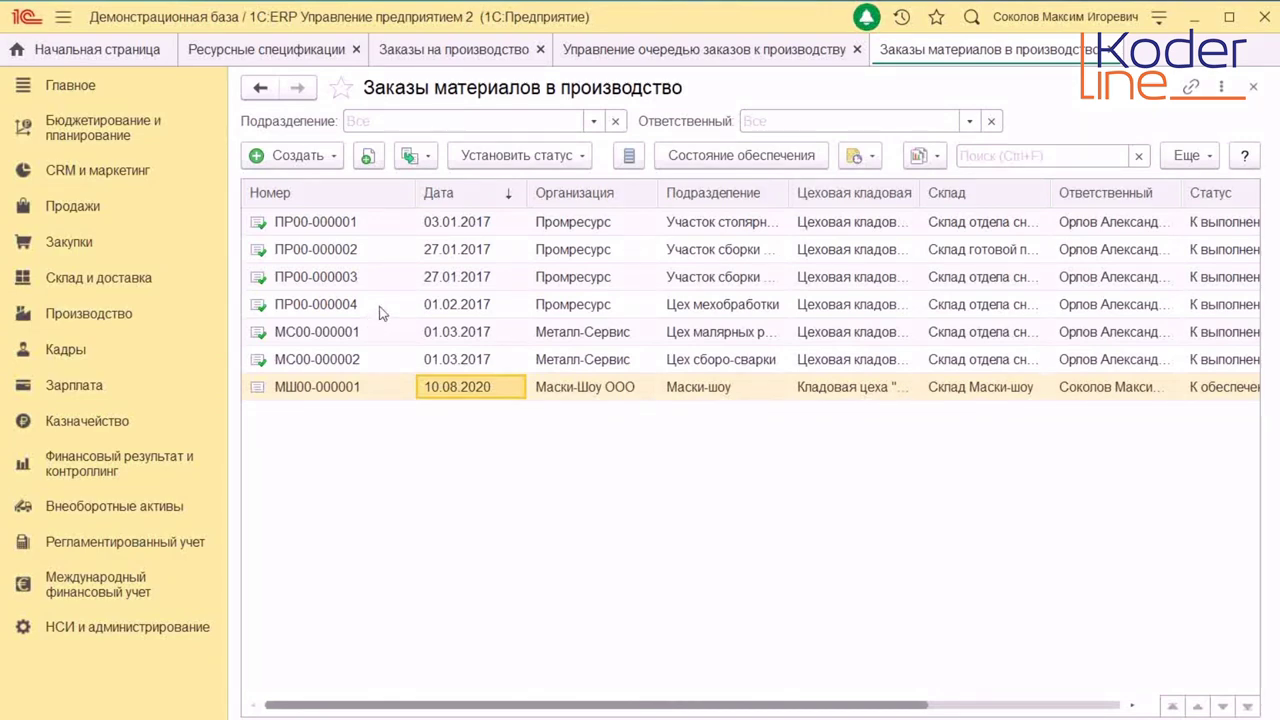
{"action": "key", "text": "Return"}
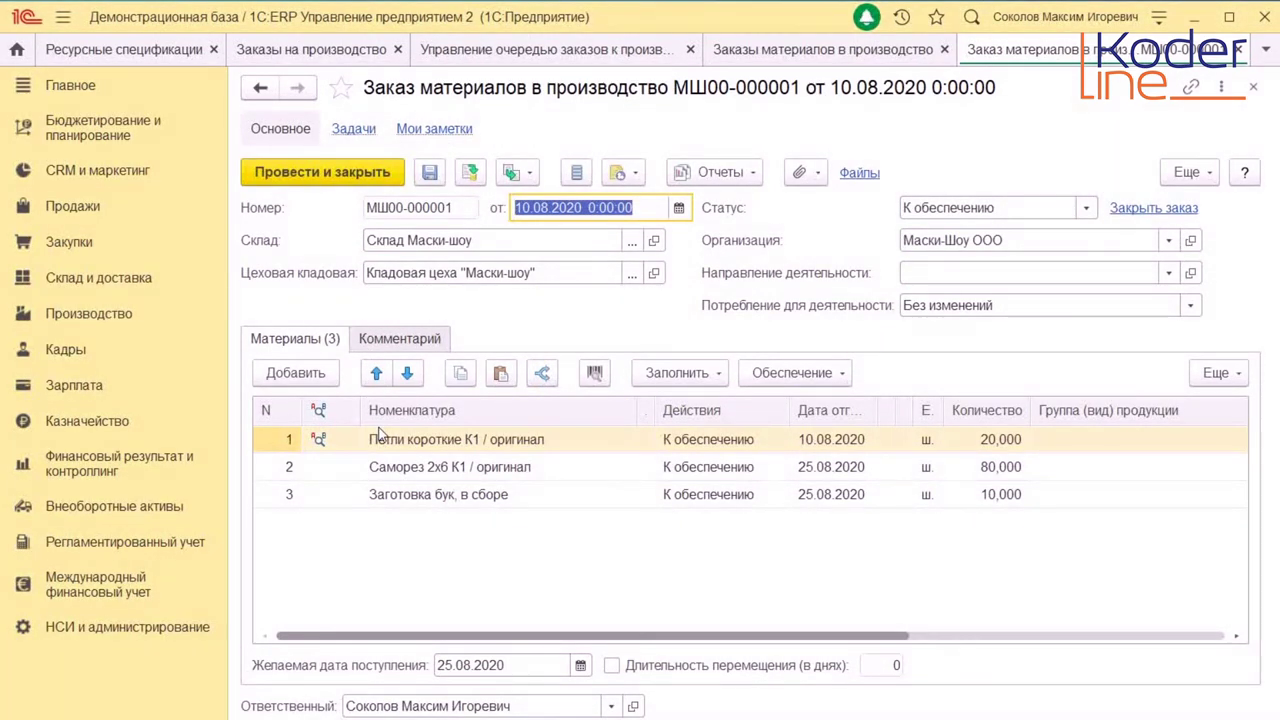
Examine the supply commands available for analogues and the material lines of the order
{"action": "left_click", "coordinate": [794, 372]}
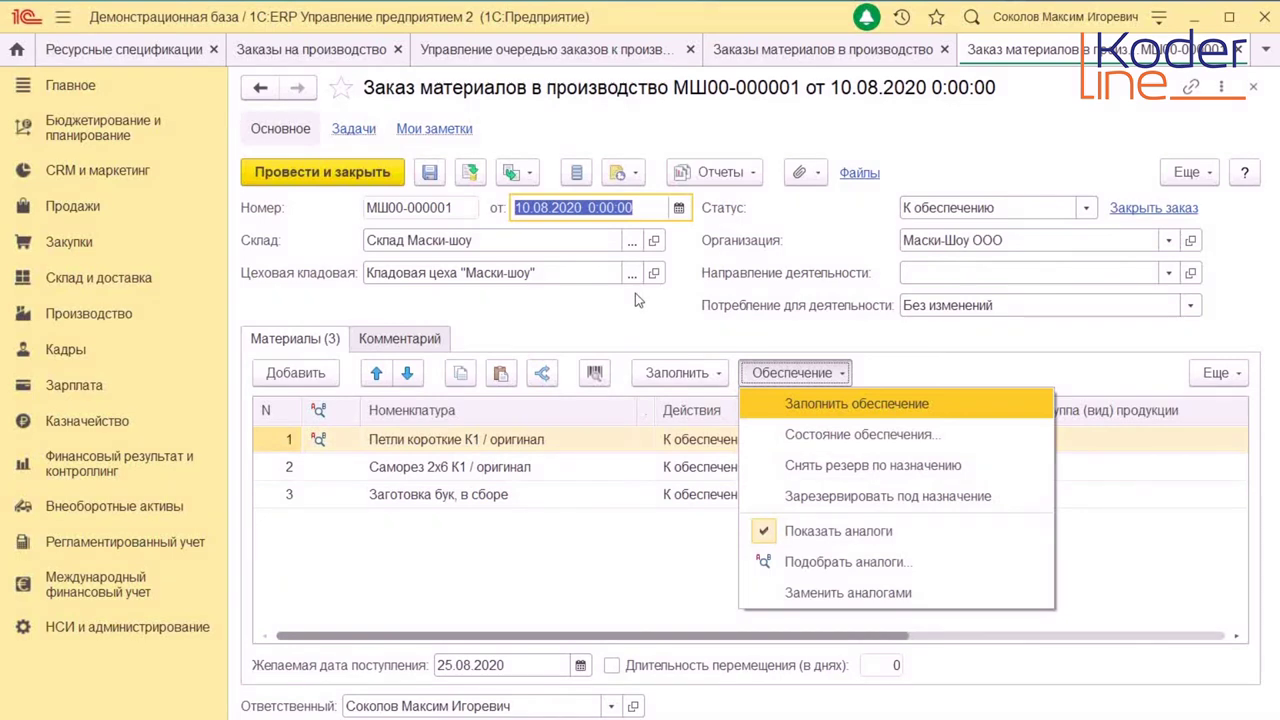
{"action": "key", "text": "Down"}
{"action": "key", "text": "Down"}
{"action": "key", "text": "Down"}
{"action": "key", "text": "Down"}
{"action": "key", "text": "Down"}
{"action": "key", "text": "Down"}
{"action": "key", "text": "Up"}
{"action": "key", "text": "Up"}
{"action": "key", "text": "Up"}
{"action": "key", "text": "Down"}
{"action": "key", "text": "Down"}
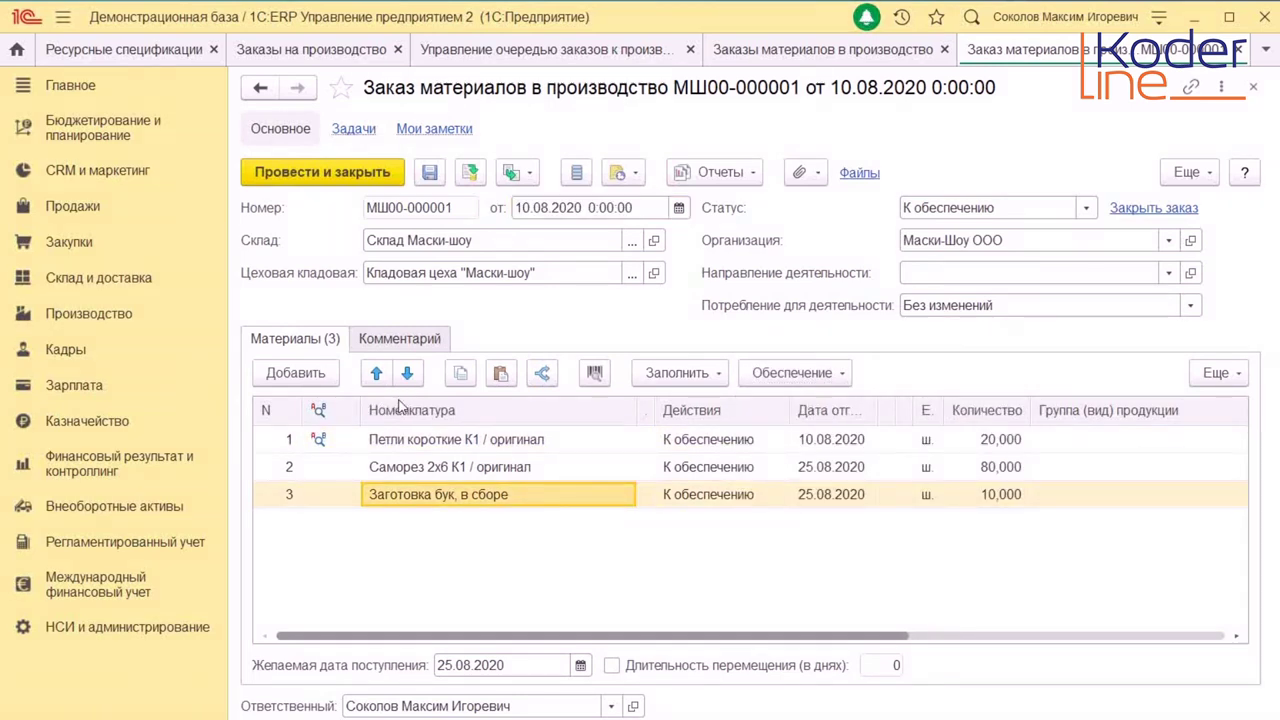
Open analogue selection for the order's "Заготовка бук, в сборе" line
{"action": "key", "text": "Left"}
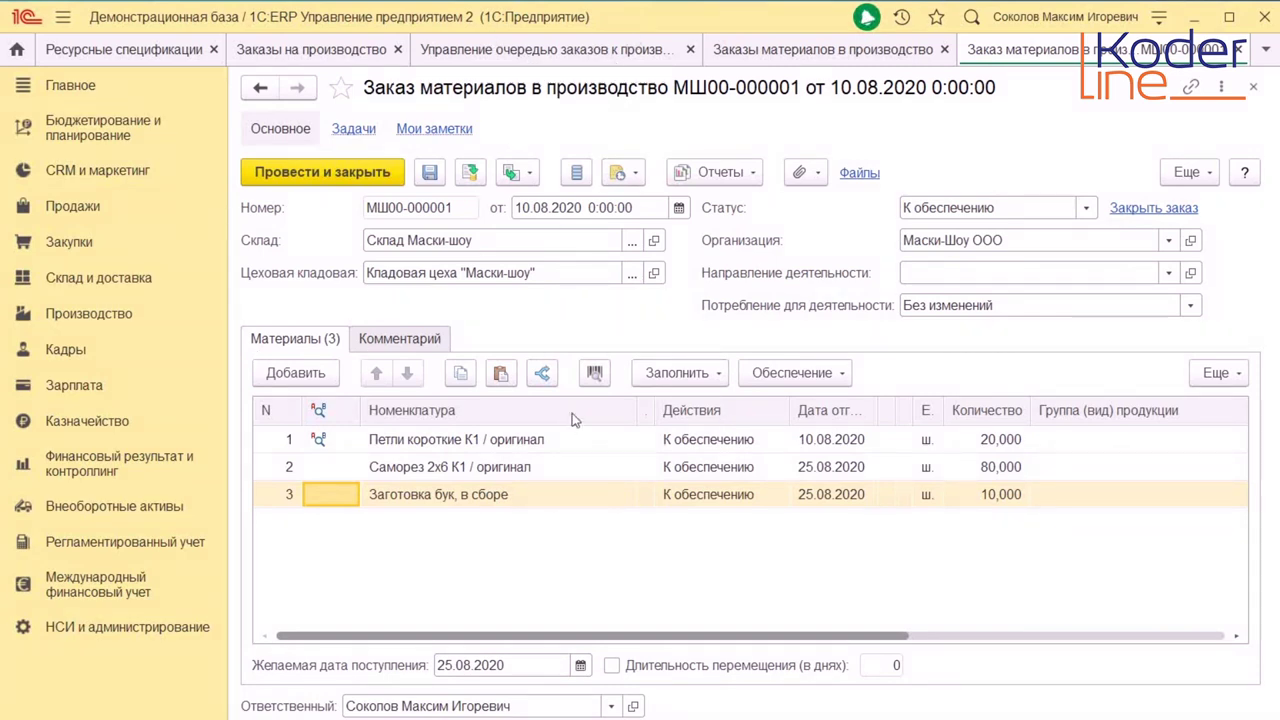
{"action": "left_click", "coordinate": [792, 372]}
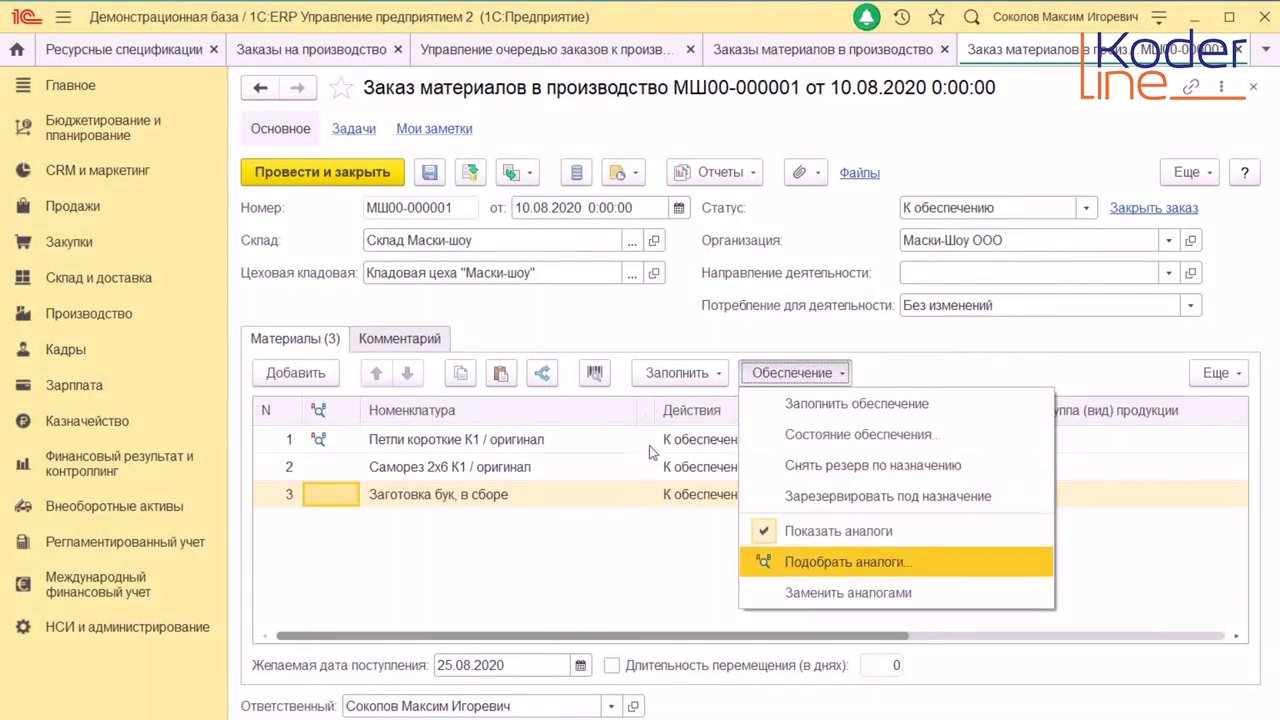
{"action": "key", "text": "Return"}
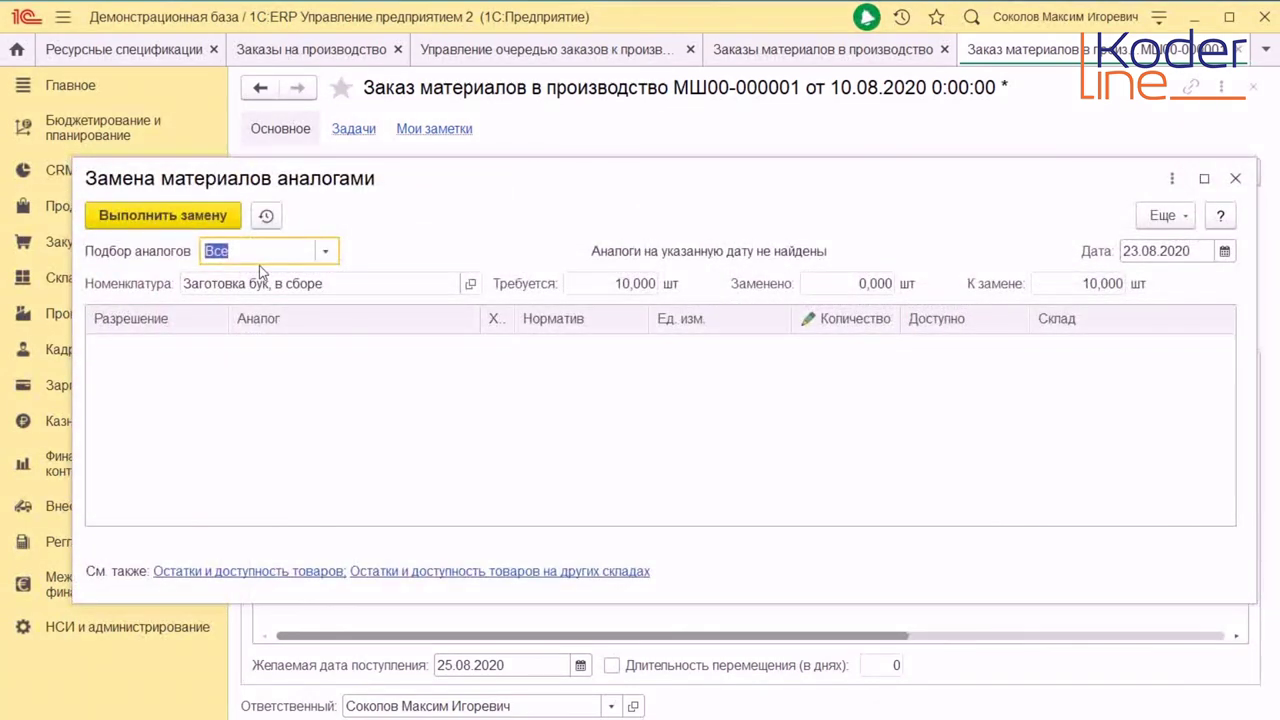
Switch analogue selection from the wood blank to the order's "Петли короткие К1 / оригинал" line
{"action": "left_click", "coordinate": [1235, 178]}
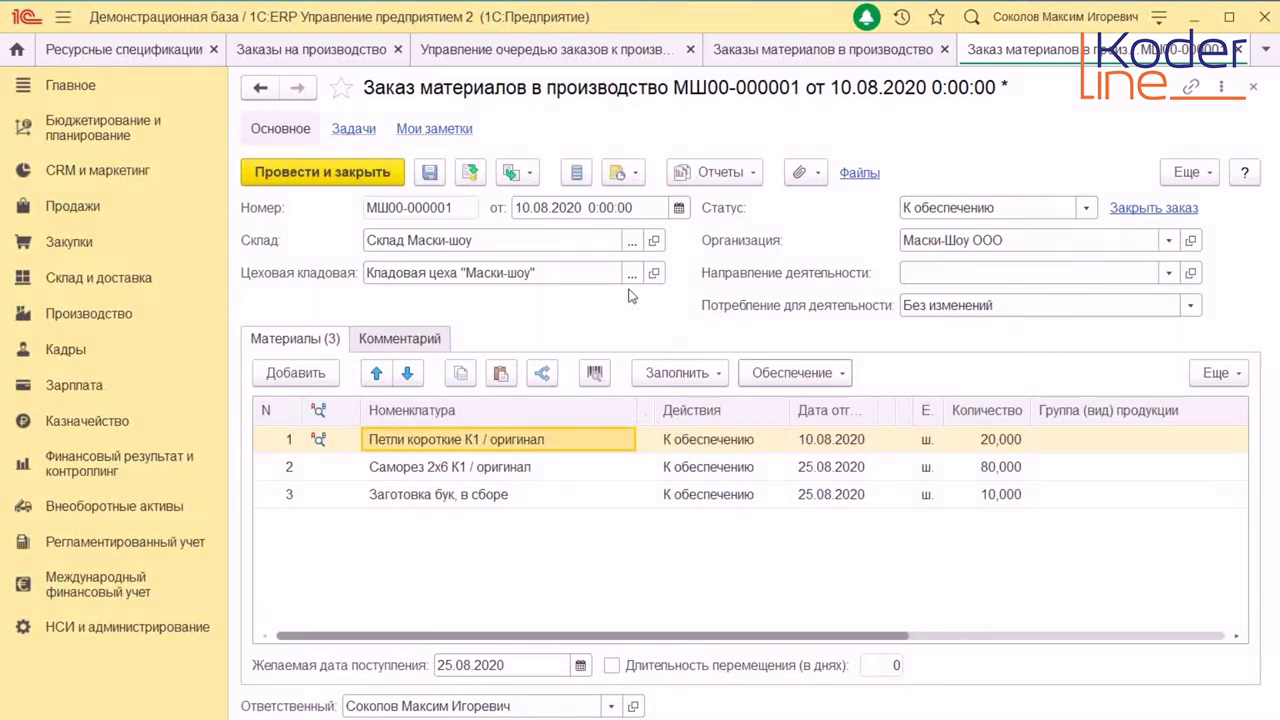
{"action": "left_click", "coordinate": [782, 373]}
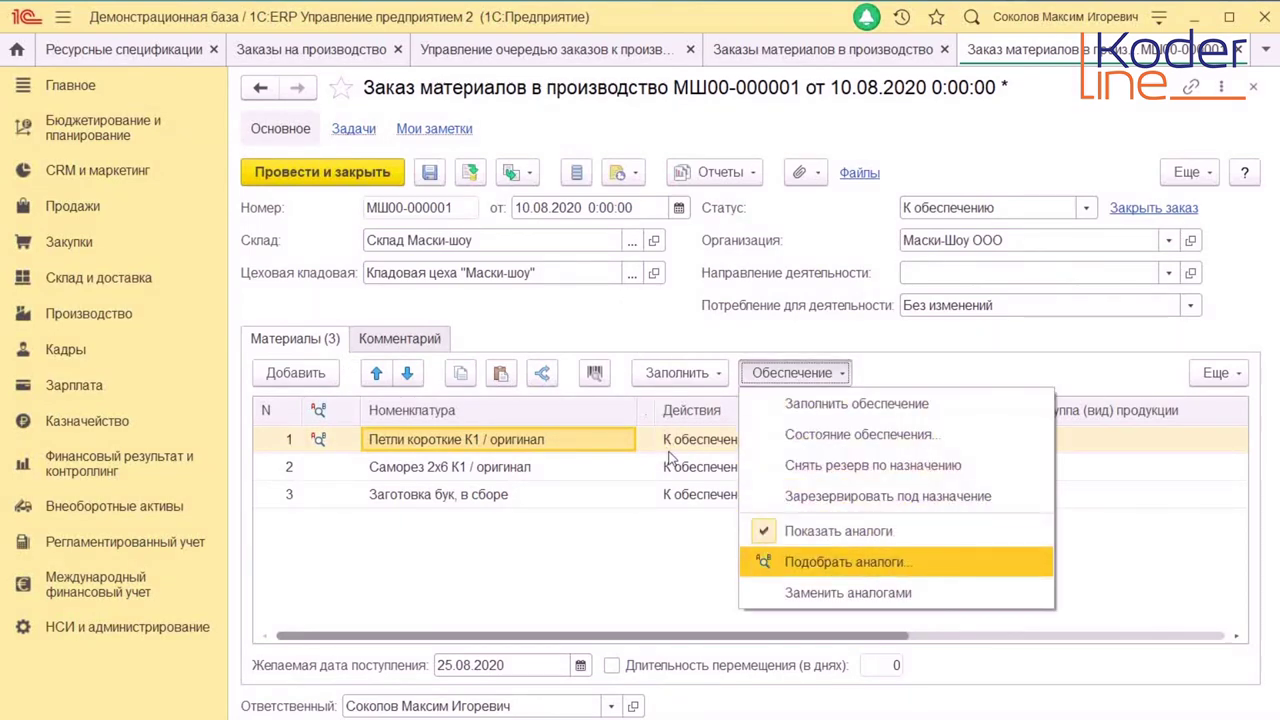
{"action": "left_click", "coordinate": [835, 563]}
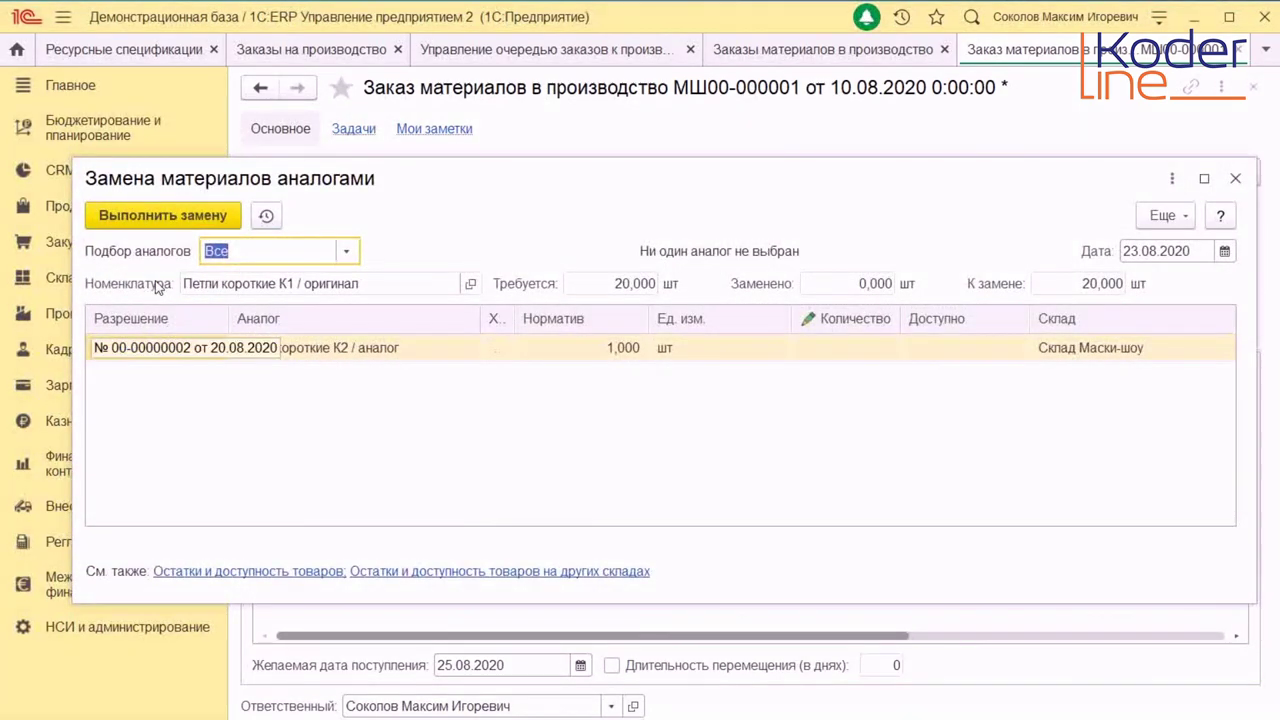
View the replacement sets in the permission behind the "Петли короткие К2 / аналог" analogue, closing the permission and the analogue selection
{"action": "left_click", "coordinate": [155, 347]}
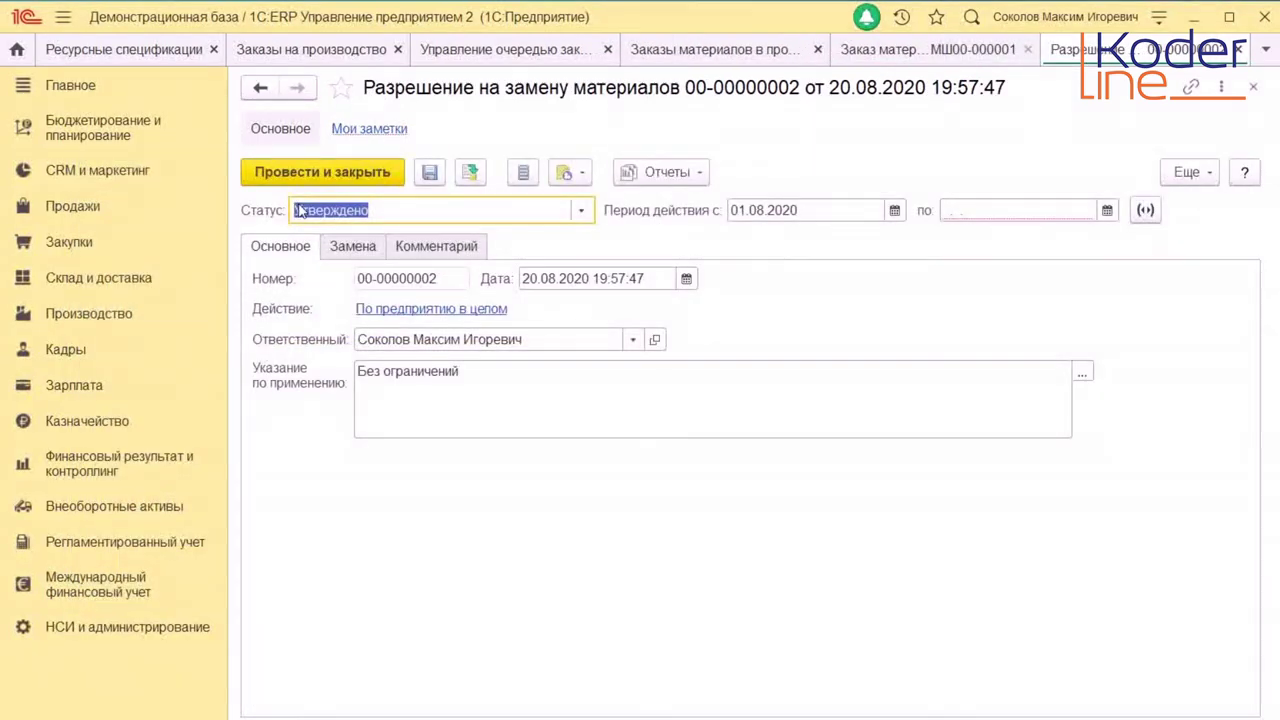
{"action": "left_click", "coordinate": [352, 246]}
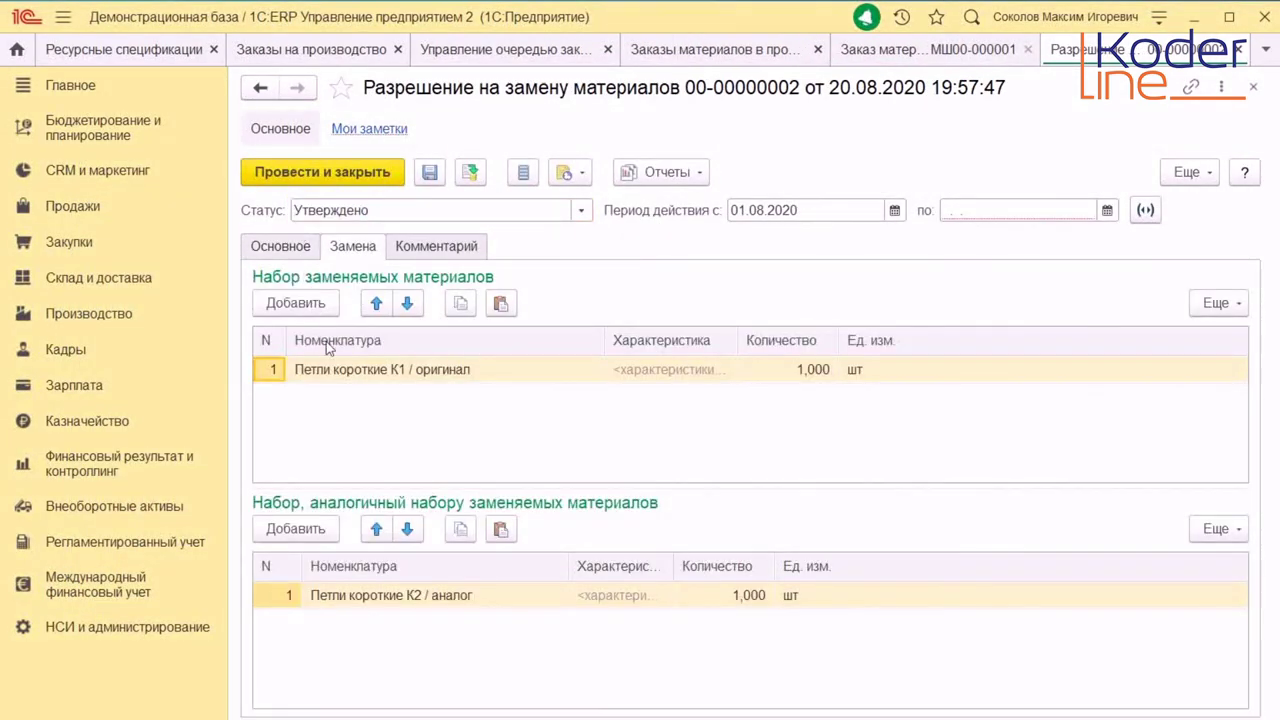
{"action": "key", "text": "Escape"}
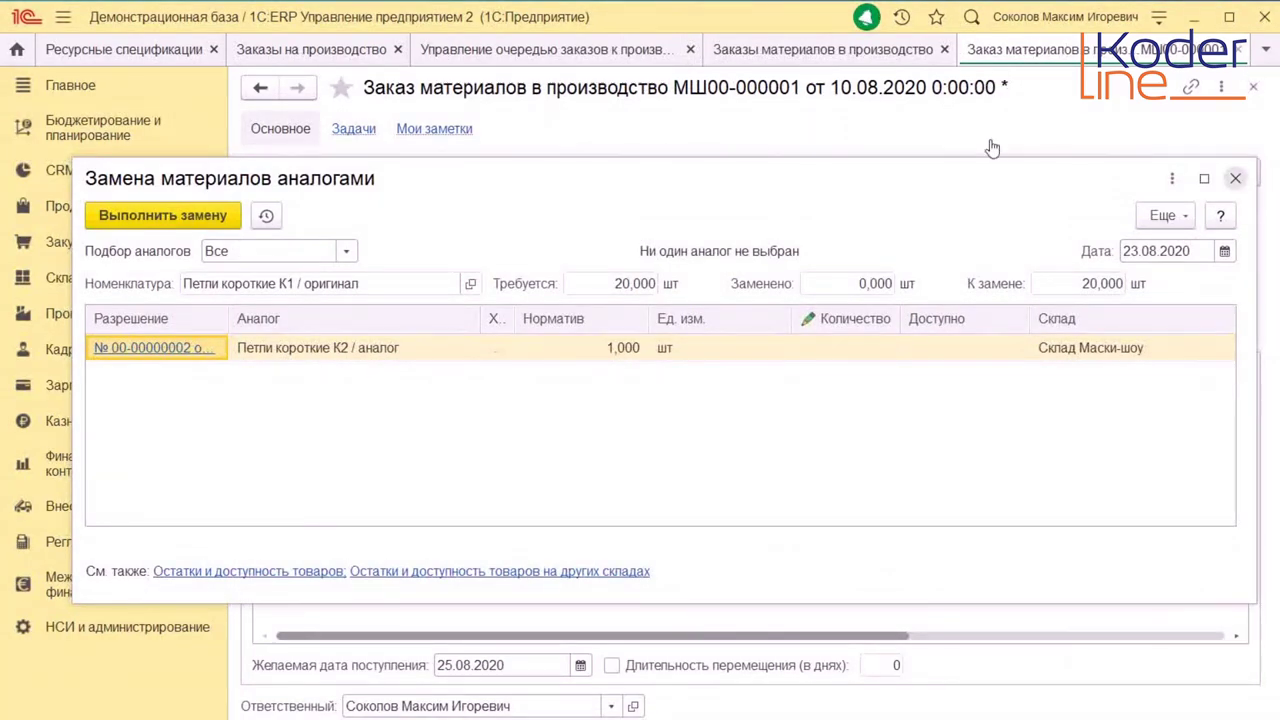
{"action": "key", "text": "Escape"}
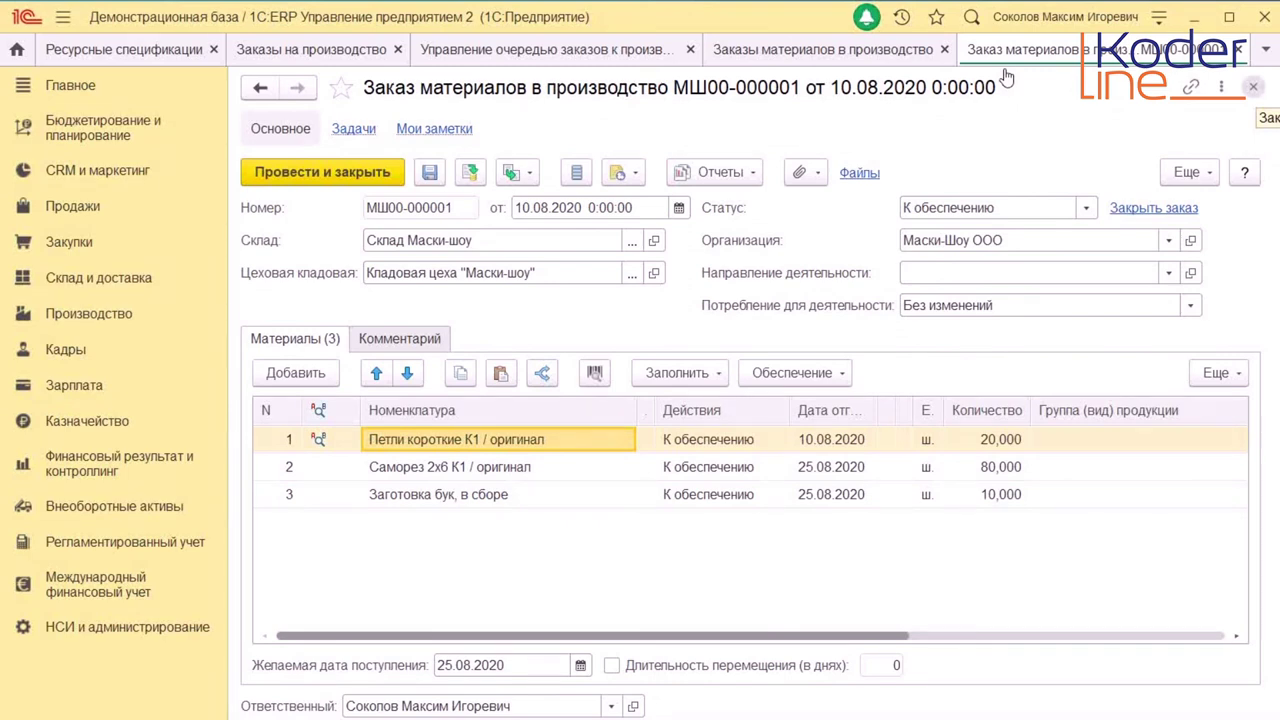
Close the production material order without saving the changes
{"action": "key", "text": "Escape"}
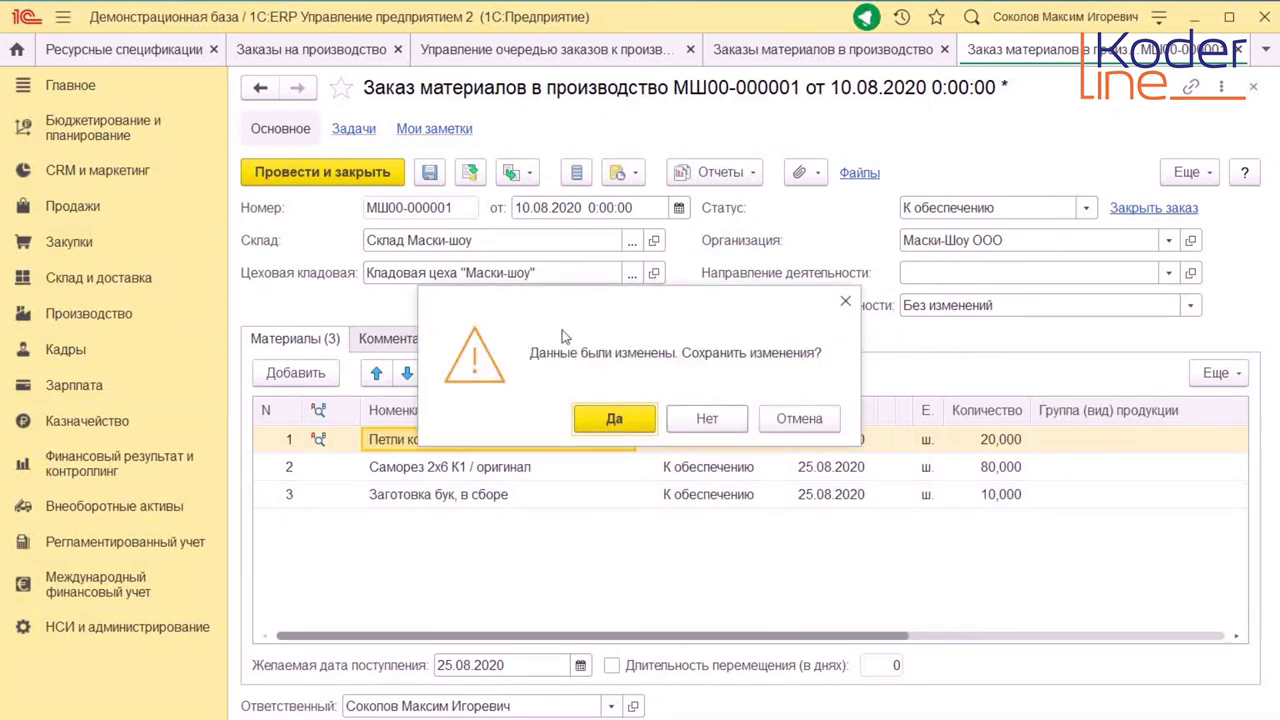
{"action": "key", "text": "Right"}
{"action": "key", "text": "Return"}
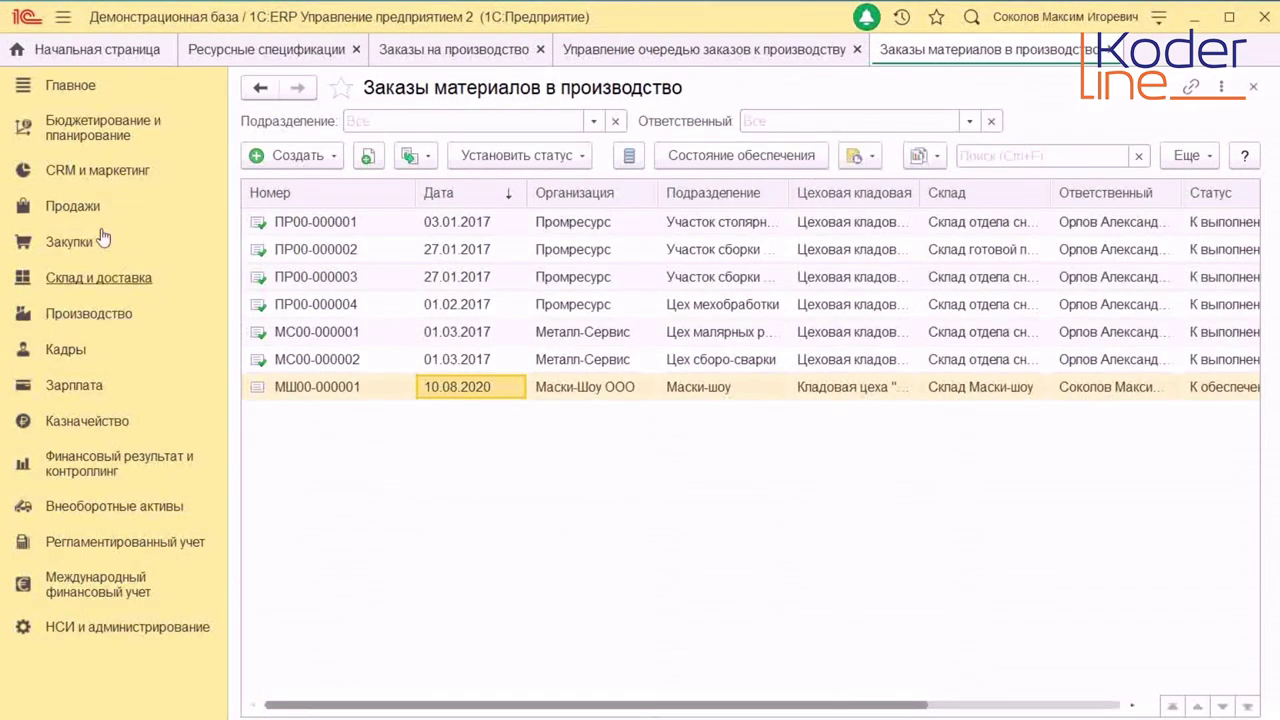
Open the supplier order to АВИКА dated 22.08.2020 from the purchasing section and show its goods lines
{"action": "left_click", "coordinate": [68, 241]}
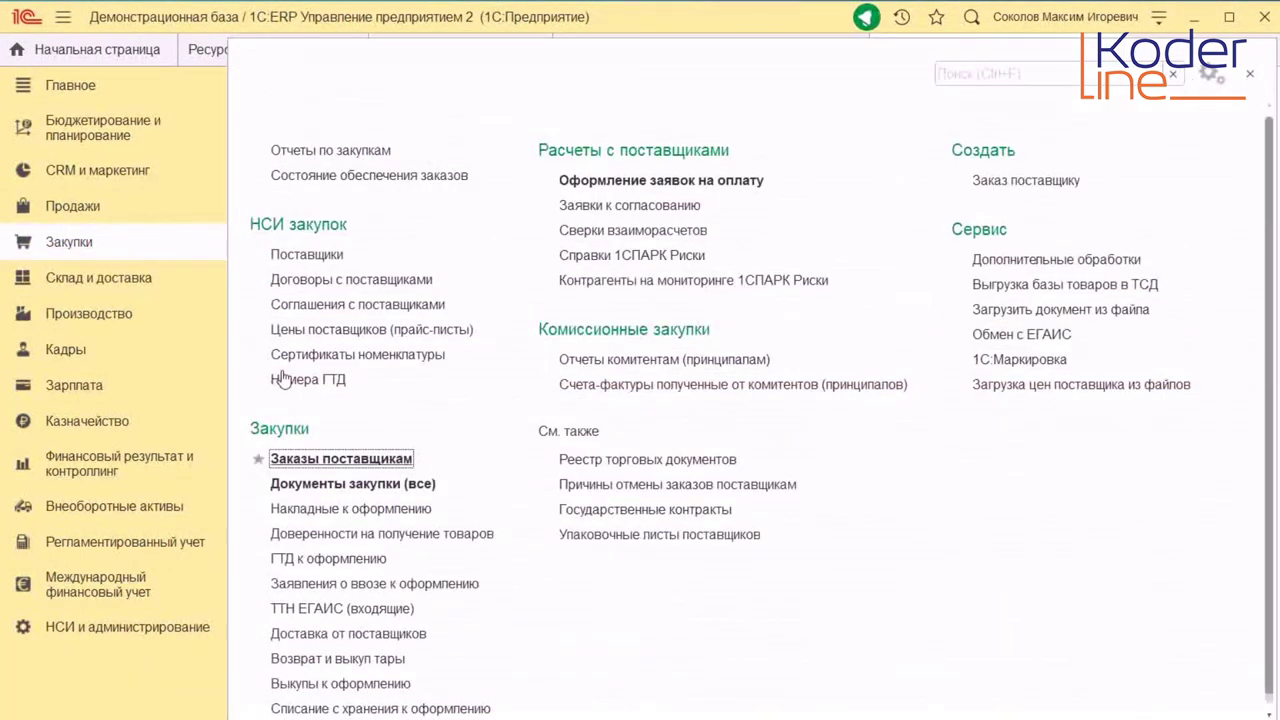
{"action": "key", "text": "Escape"}
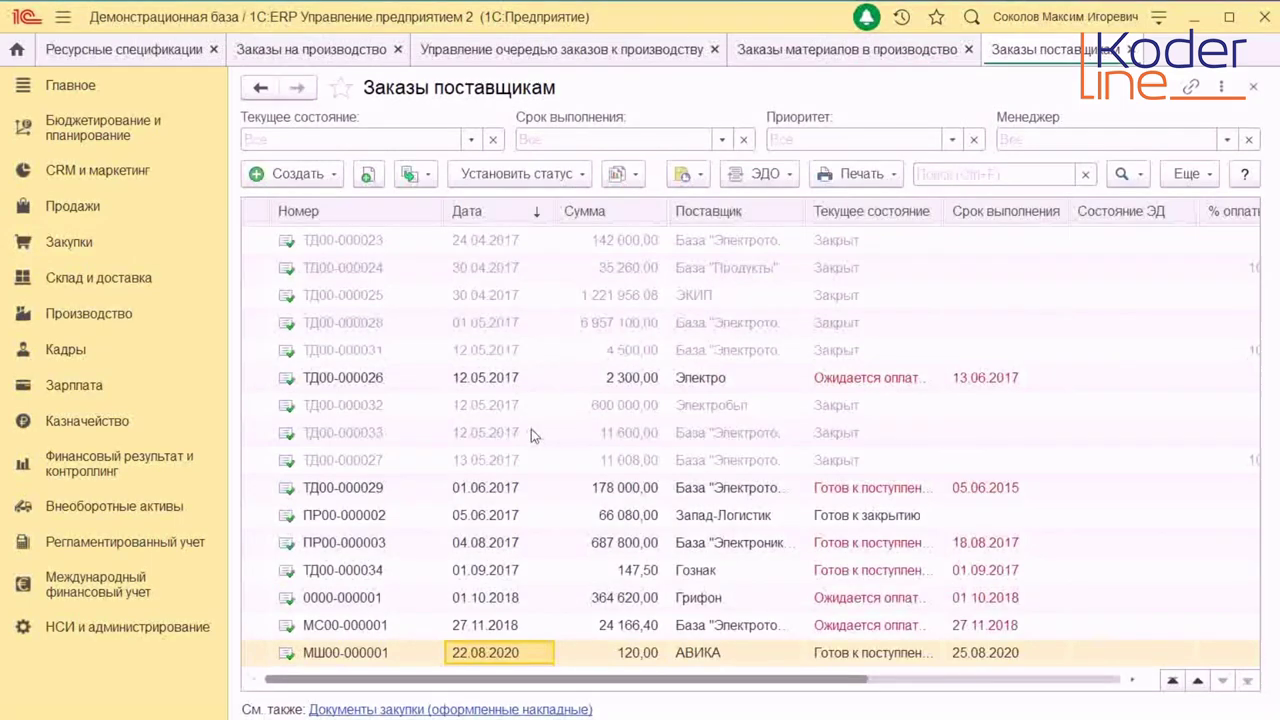
{"action": "key", "text": "Return"}
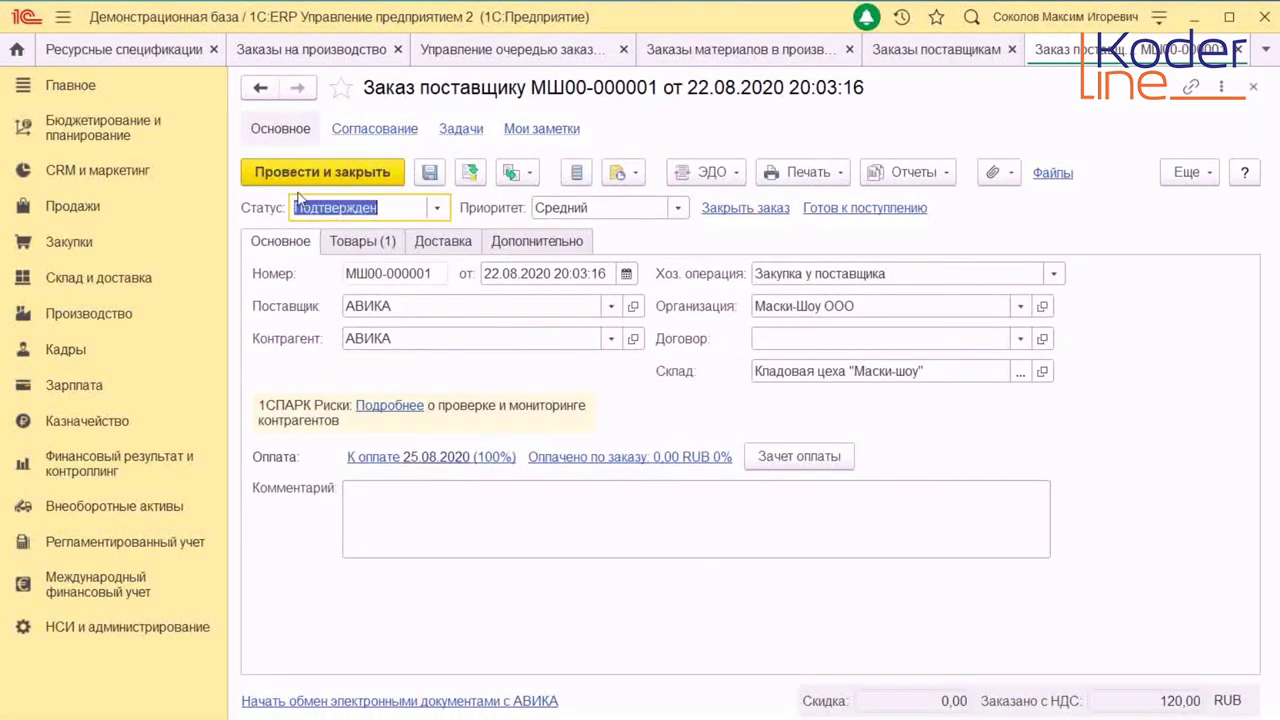
{"action": "key", "text": "ctrl+Page_Down"}
{"action": "key", "text": "Right"}
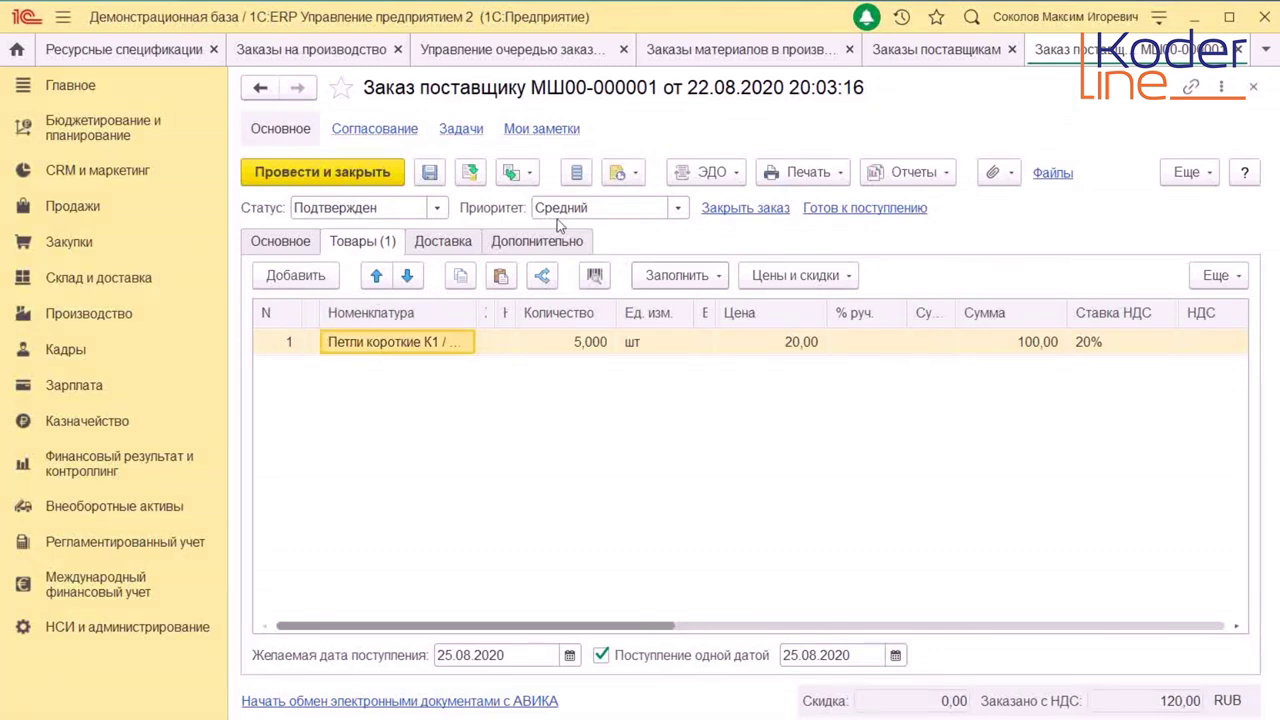
Check the analogues available for the supplier order's "Петли короткие К1 / оригинал" line and close the selection without replacing anything
{"action": "left_click", "coordinate": [696, 275]}
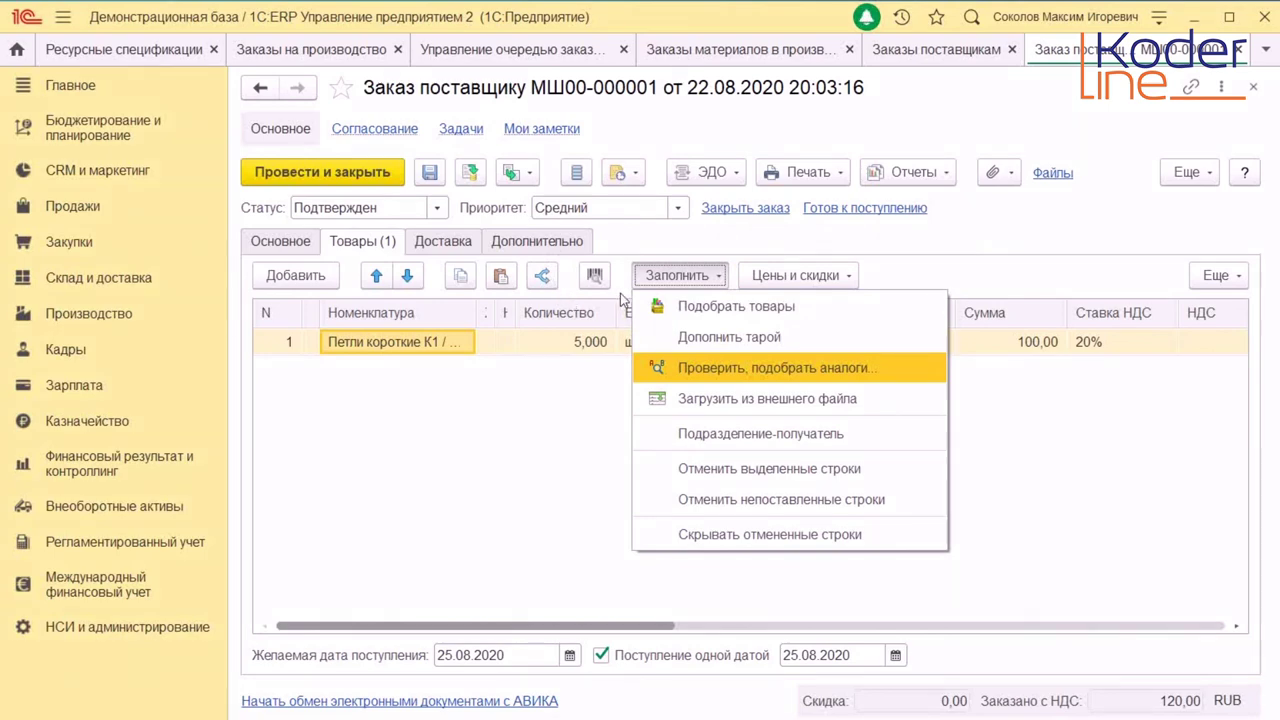
{"action": "key", "text": "Return"}
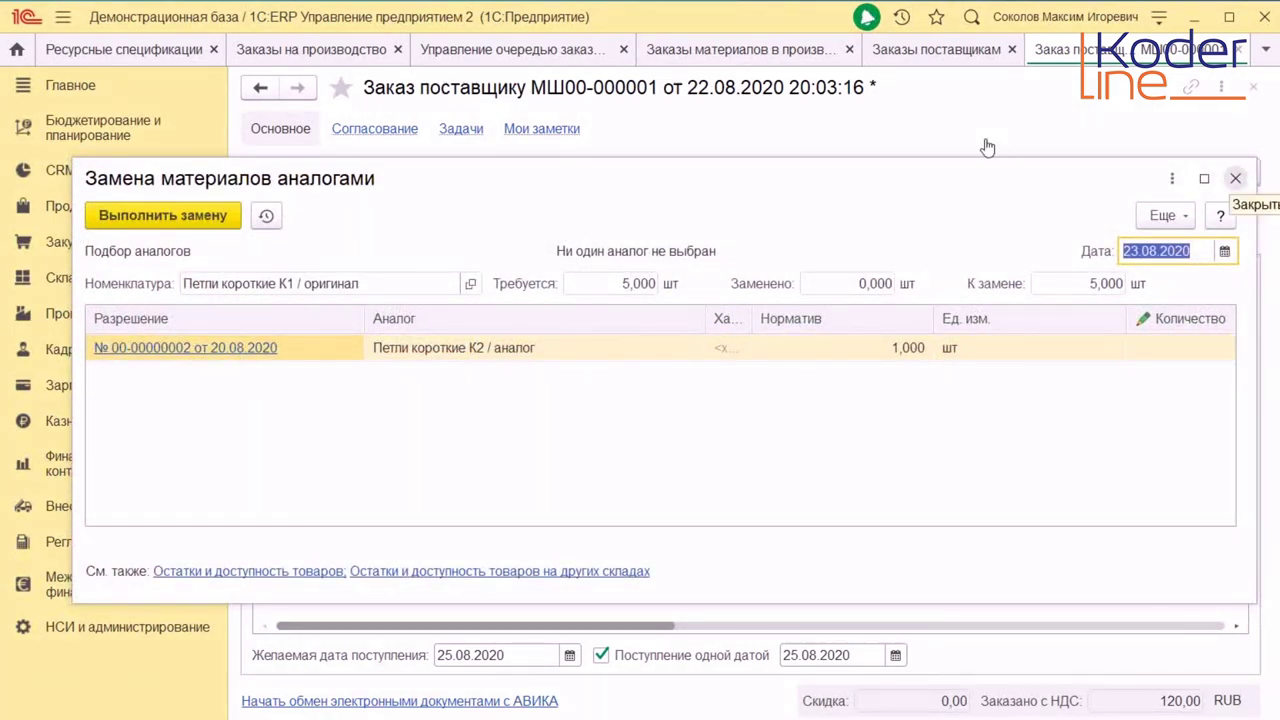
{"action": "left_click", "coordinate": [1235, 178]}
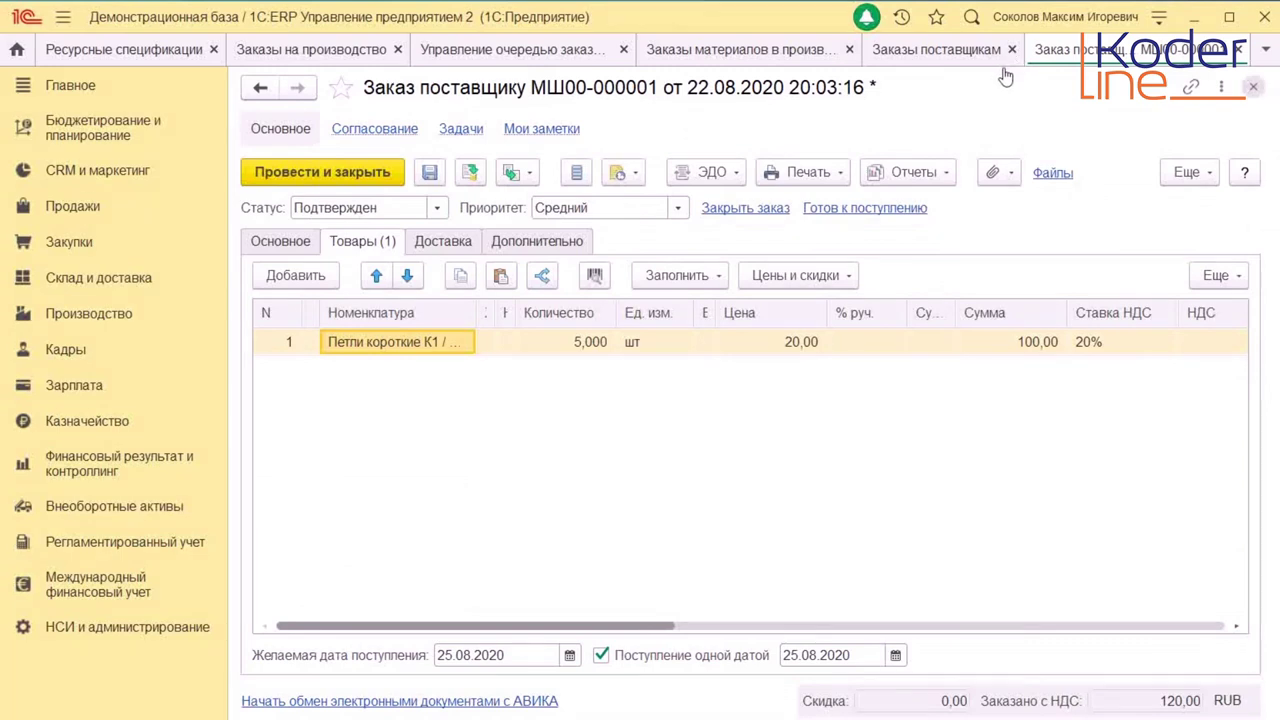